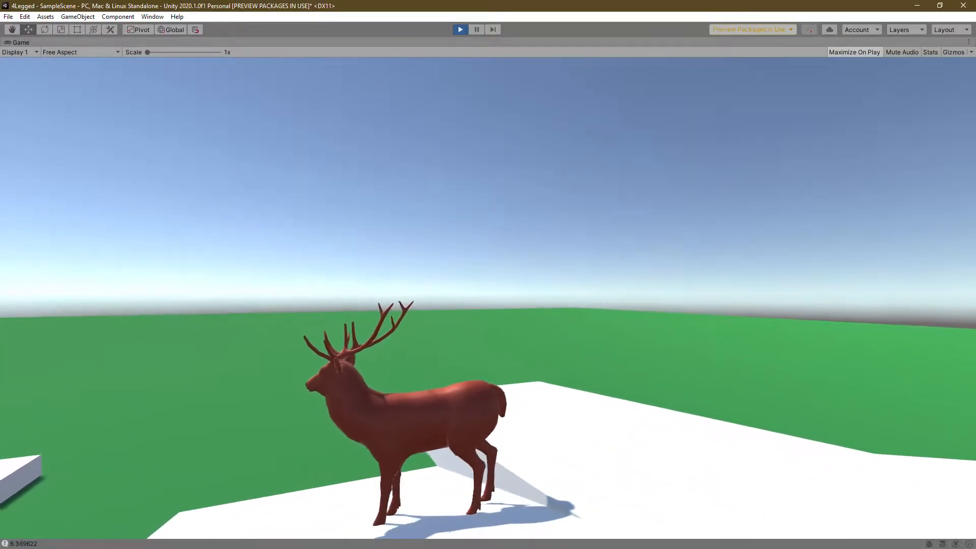
Run the scene in play mode, walk the deer around and onto the ramp, and stop play mode
key("ctrl+p")
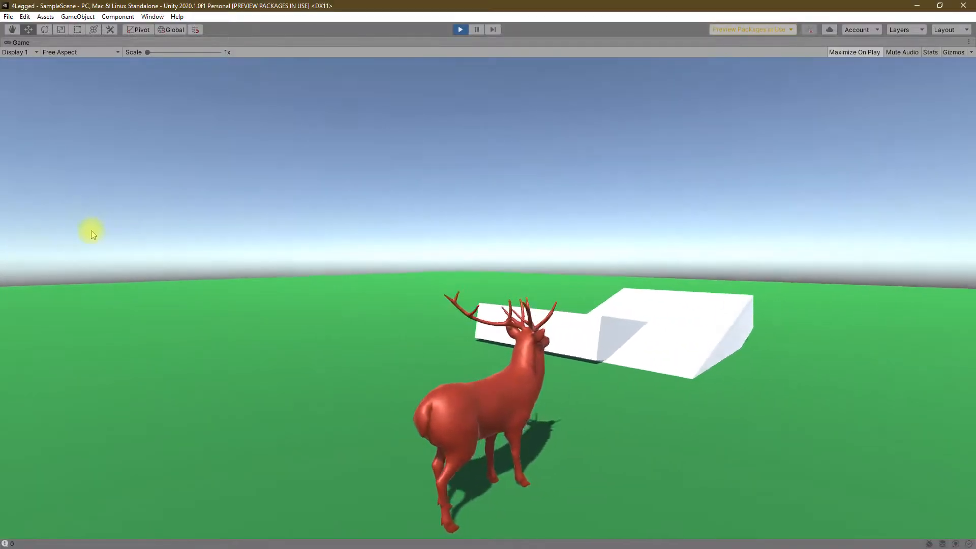
key("w")
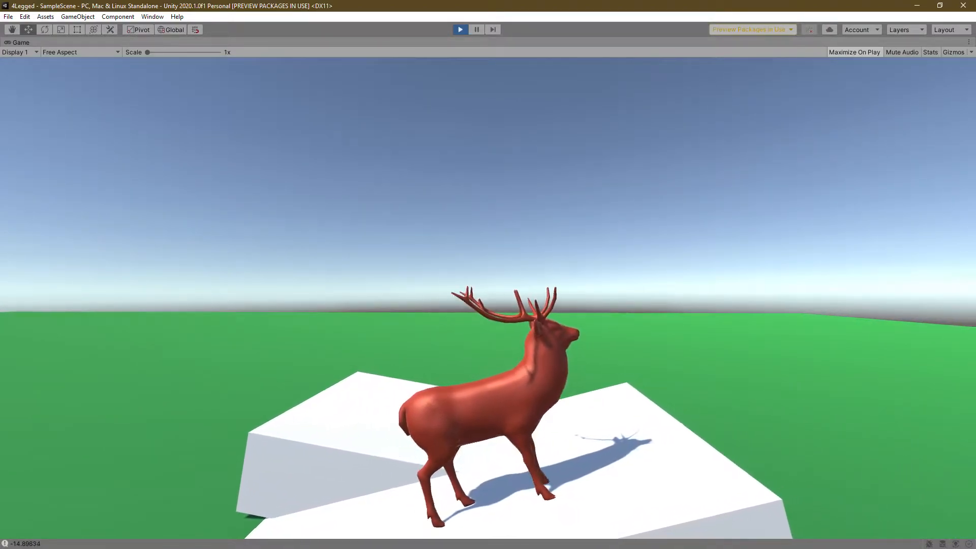
key("a")
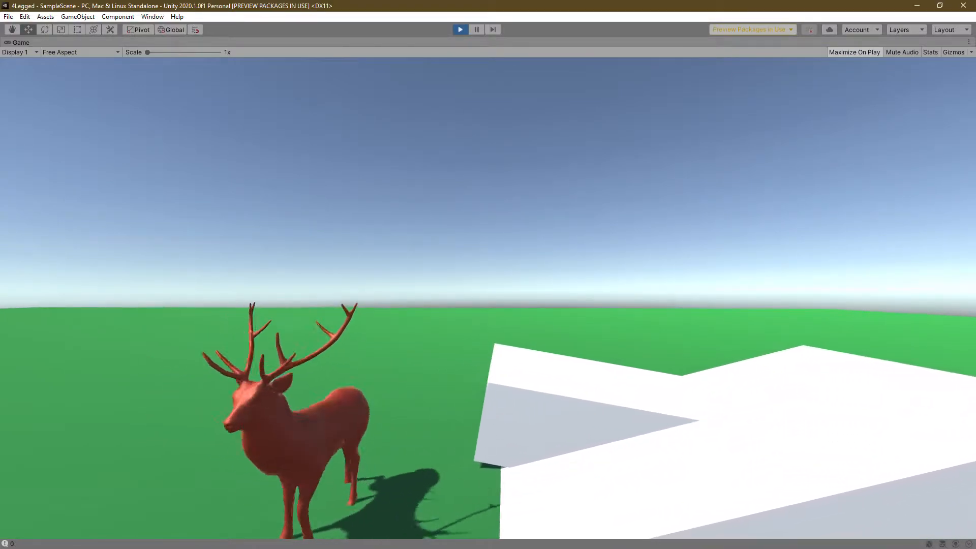
key("d")
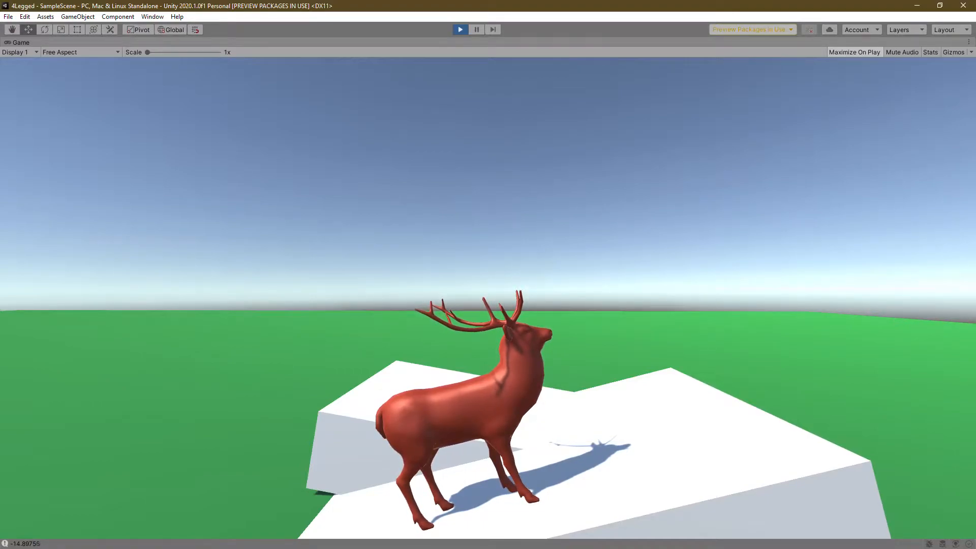
key("ctrl+p")
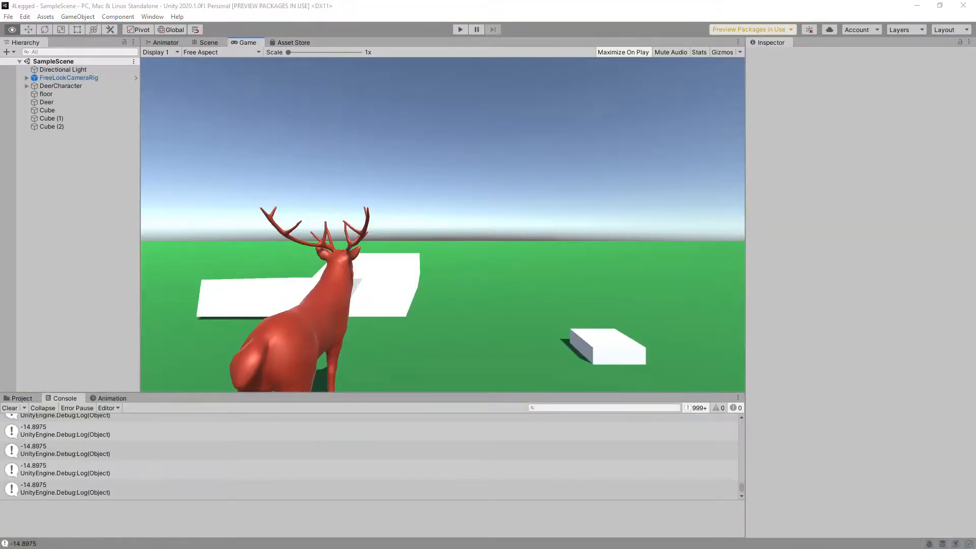
Switch to Visual Studio and review how UpdateCharacterBones computes the slope angle and applies it to t_root.localEulerAngles in DeerAnimationScript.cs
key("alt+Tab")
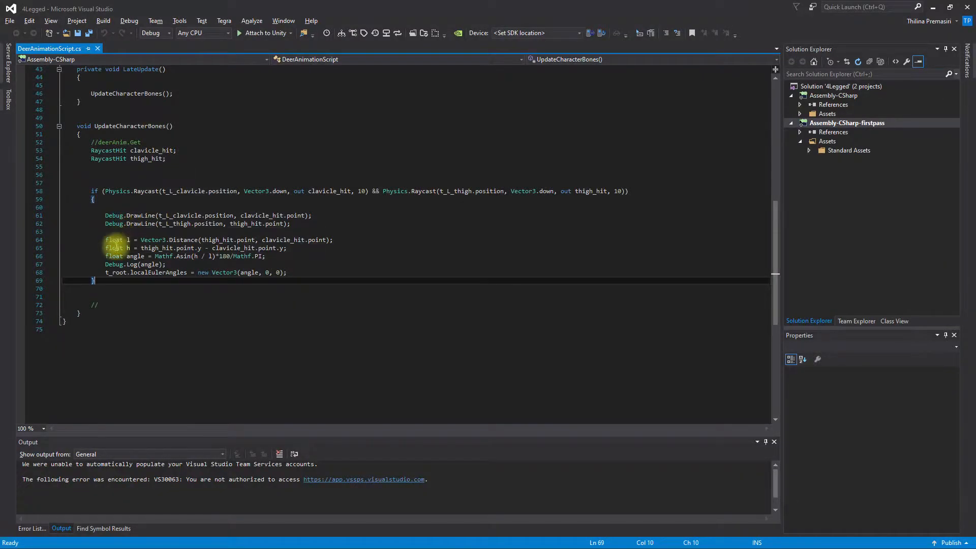
left_click(110, 288)
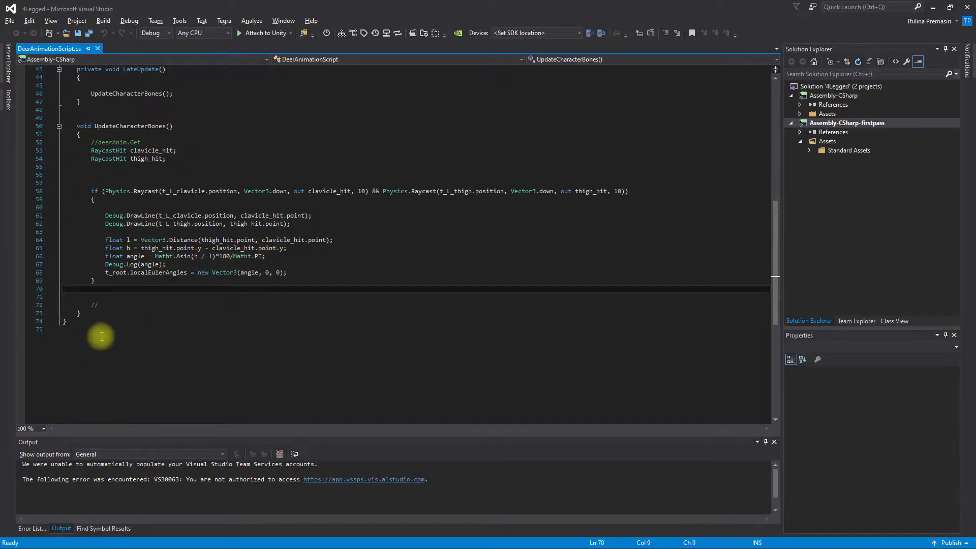
left_click(298, 264)
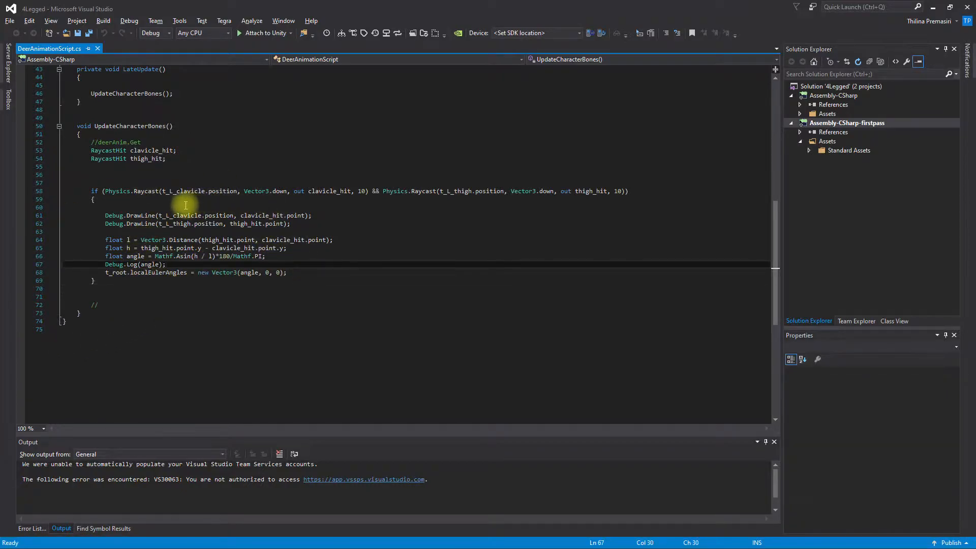
scroll(186, 205, "up", 2)
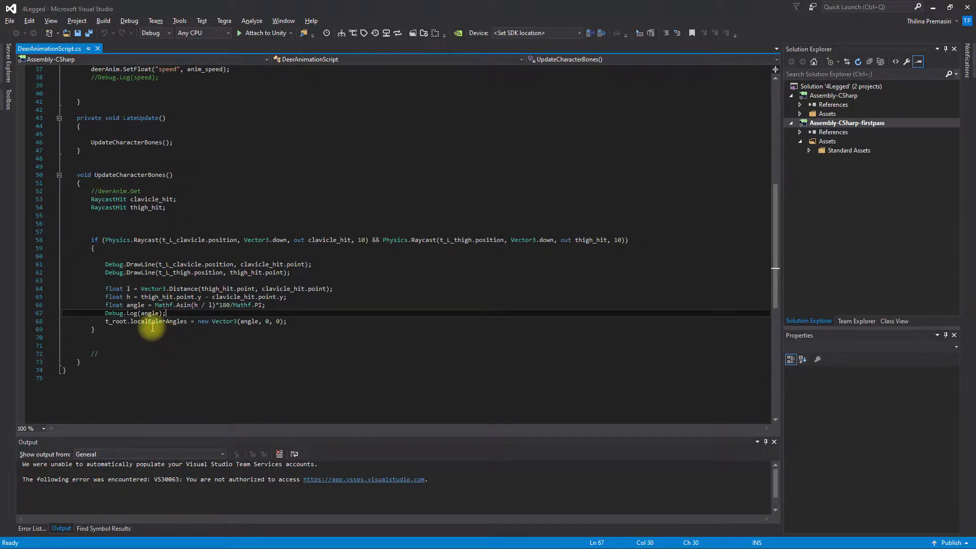
scroll(168, 329, "down", 1)
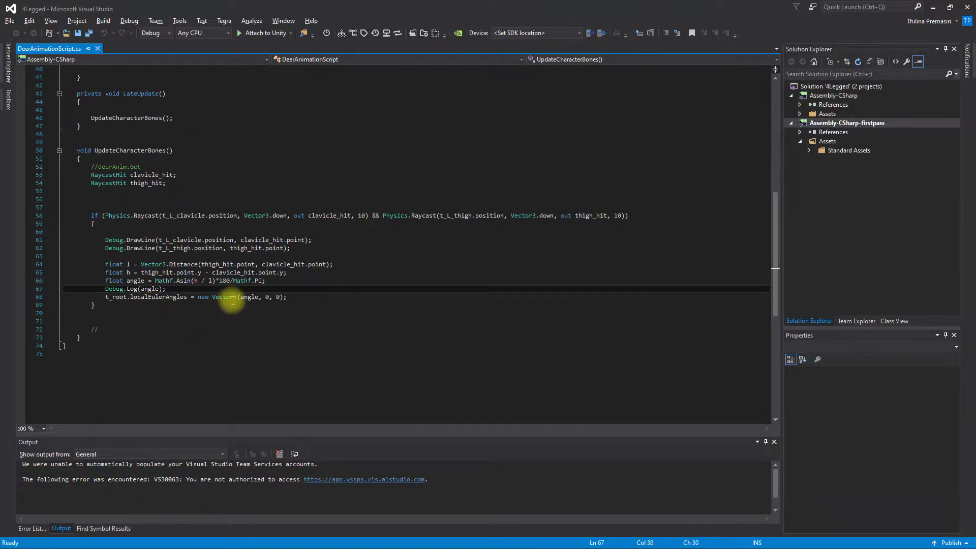
left_click(152, 298)
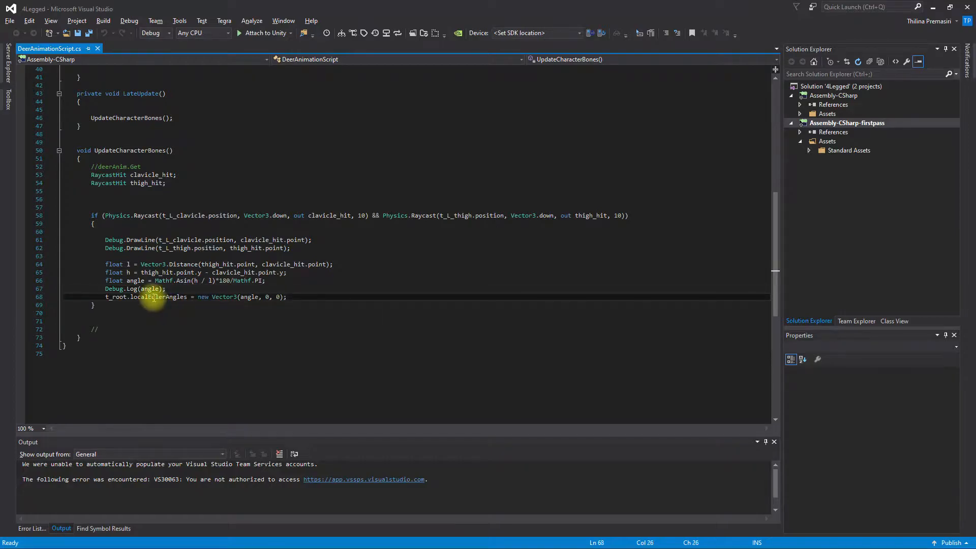
scroll(125, 299, "up", 2)
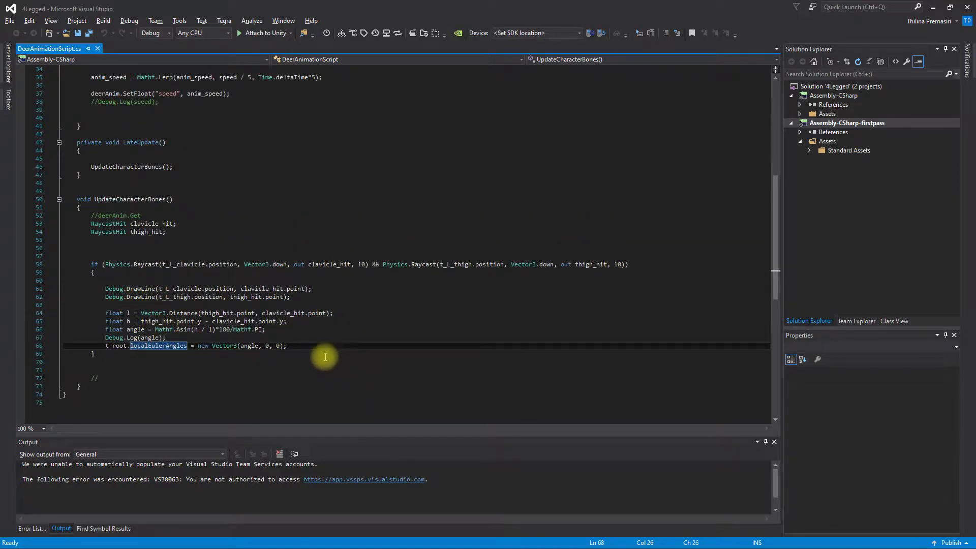
Review the public Transform fields for the root, thighs and clavicles declared at the start of DeerAnimationScript
scroll(325, 357, "up", 6)
scroll(425, 331, "up", 5)
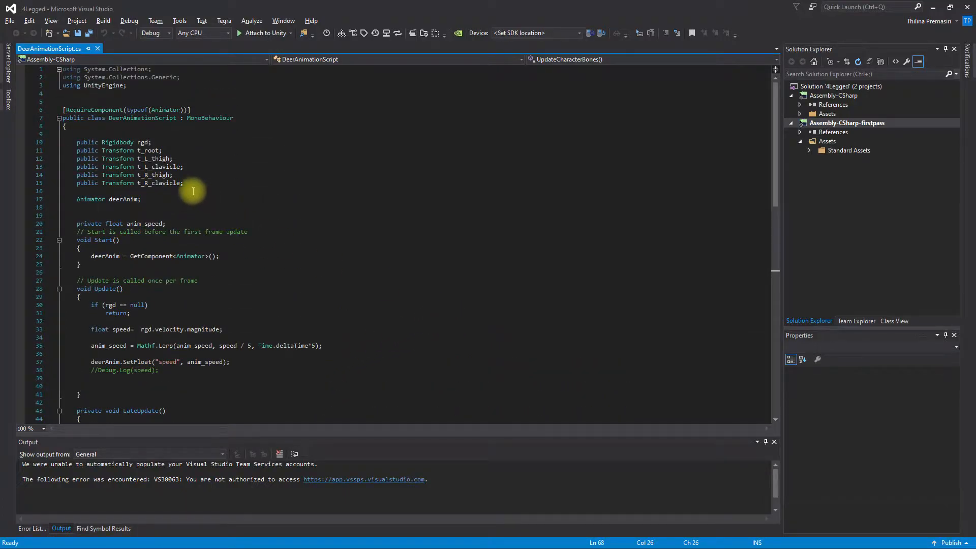
left_click(170, 148)
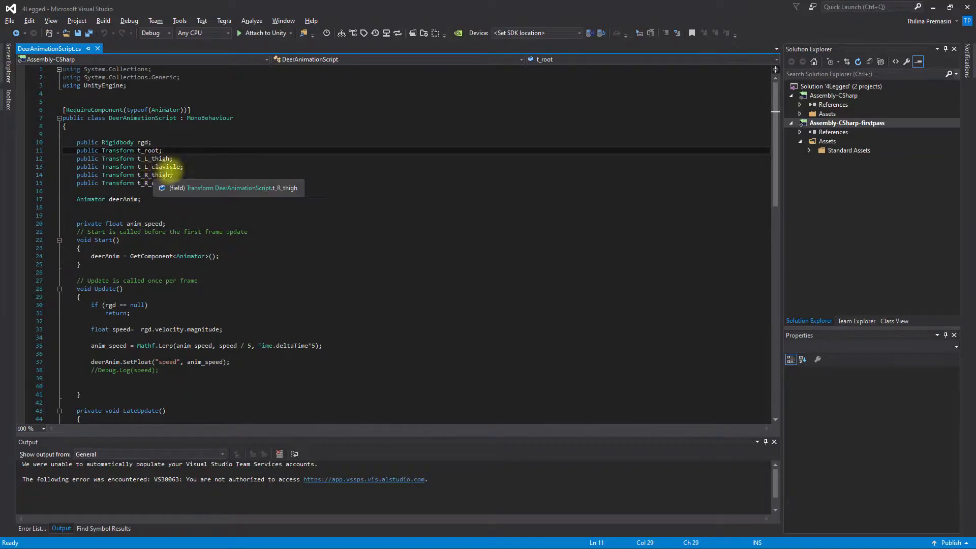
left_click(205, 161)
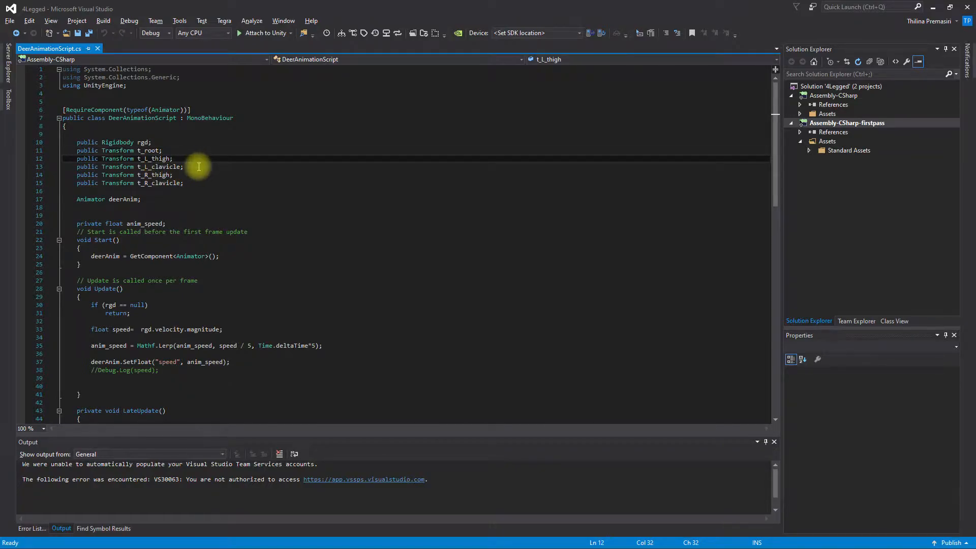
left_click(189, 175)
left_click(223, 184)
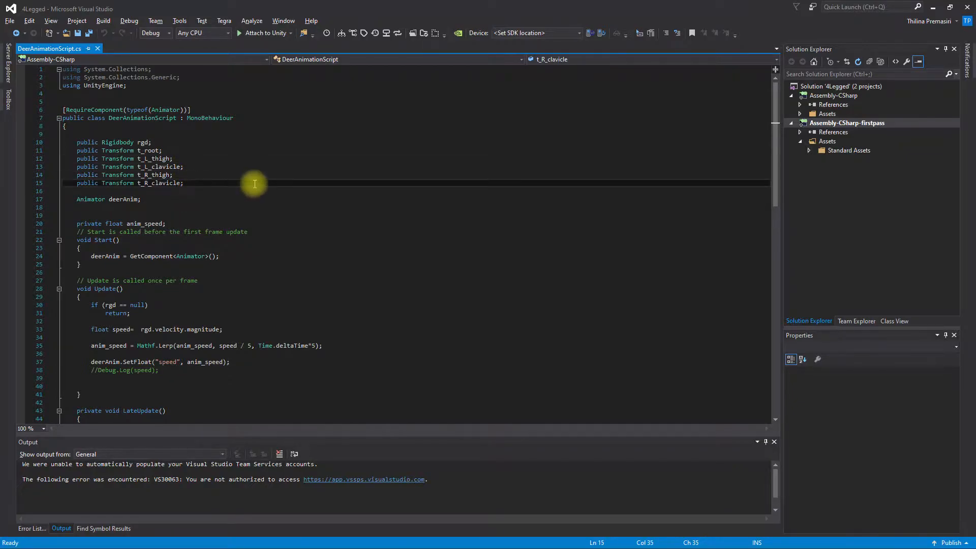
Switch to Unity and, in the Scene view, move DeerCharacter onto the ramp at about Y 1.75, Z 8.15
key("alt+Tab")
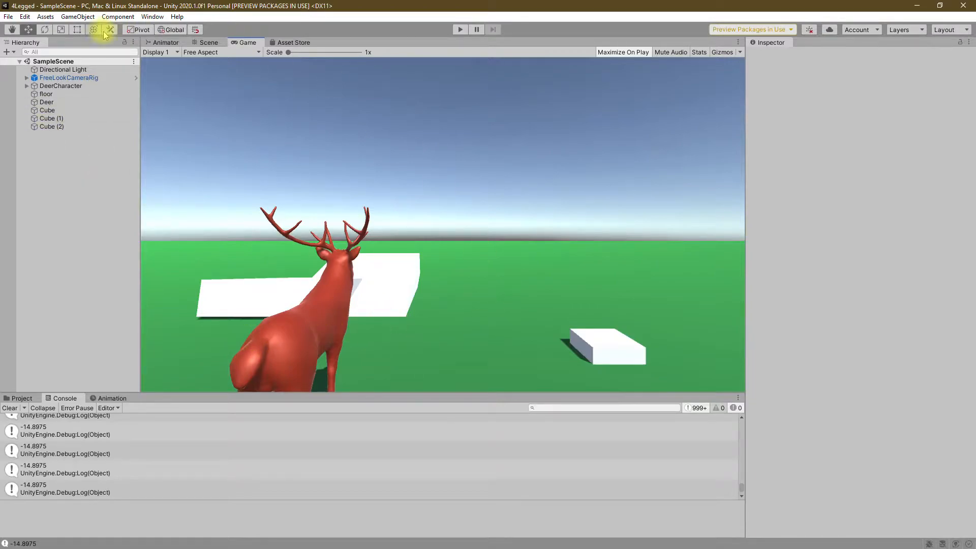
left_click(214, 53)
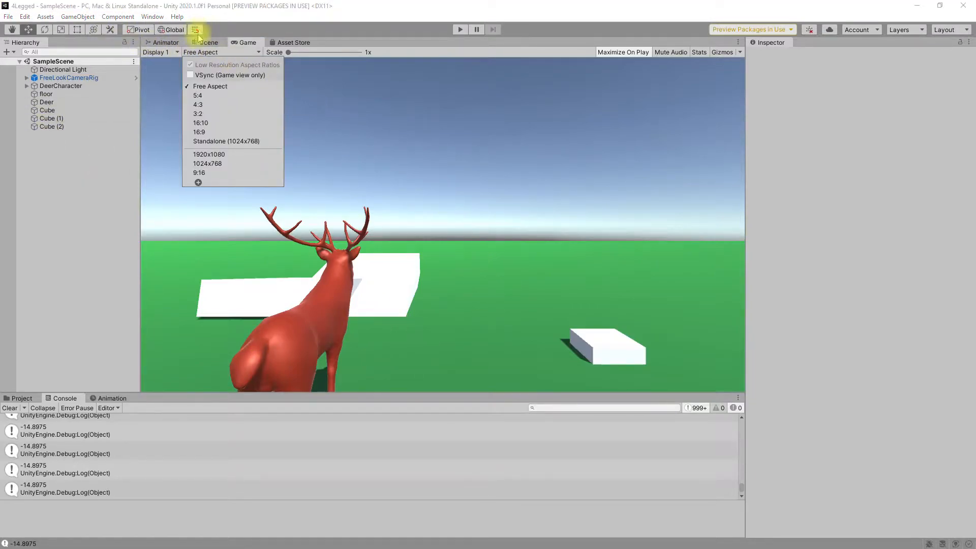
left_click(208, 42)
right_click_drag(477, 204, 401, 202)
scroll(402, 203, "down", 3)
scroll(326, 219, "up", 1)
left_click(224, 192)
left_click(61, 85)
left_click_drag(258, 242, 547, 181)
right_click_drag(547, 181, 496, 196, "alt")
left_click_drag(38, 109, 32, 93)
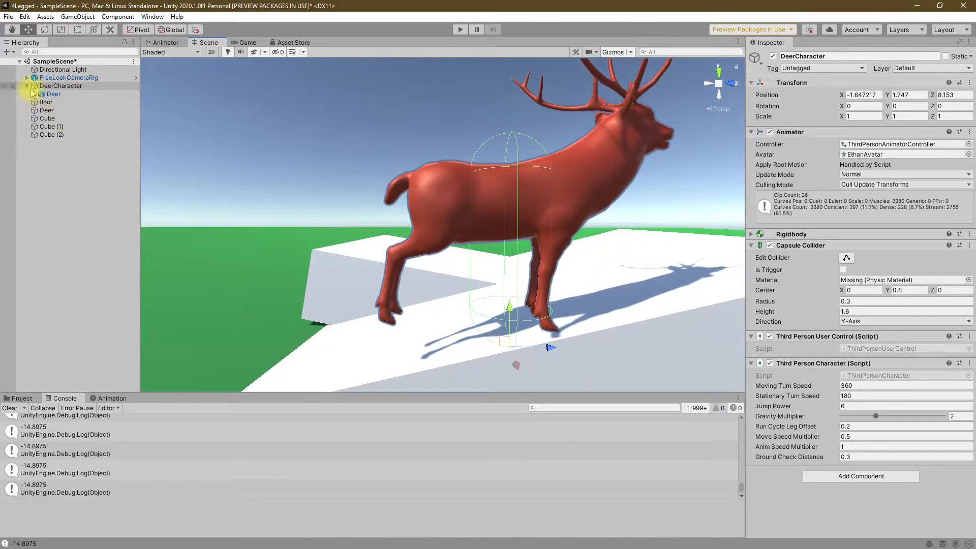
Rotate the Deer's root bone to about -16.7° around X so the body follows the ramp's slope
left_click(34, 94)
left_click(57, 102)
left_click_drag(464, 179, 516, 235, "alt")
Lower DeerCharacter to about Y 1.62 so its feet rest on the ramp, checking from the side view
left_click(45, 85)
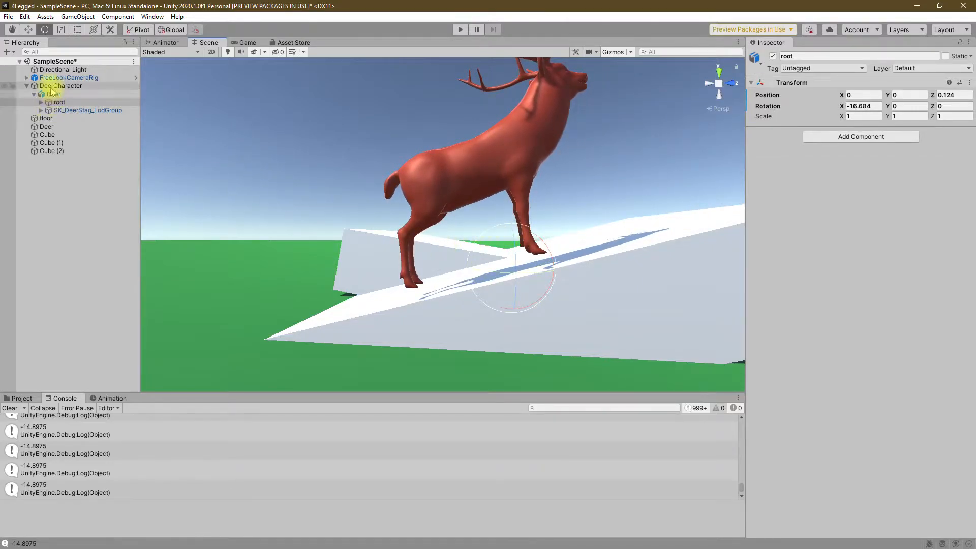
left_click_drag(512, 247, 510, 254)
left_click_drag(567, 328, 482, 326, "alt")
right_click_drag(482, 327, 475, 330)
key("w")
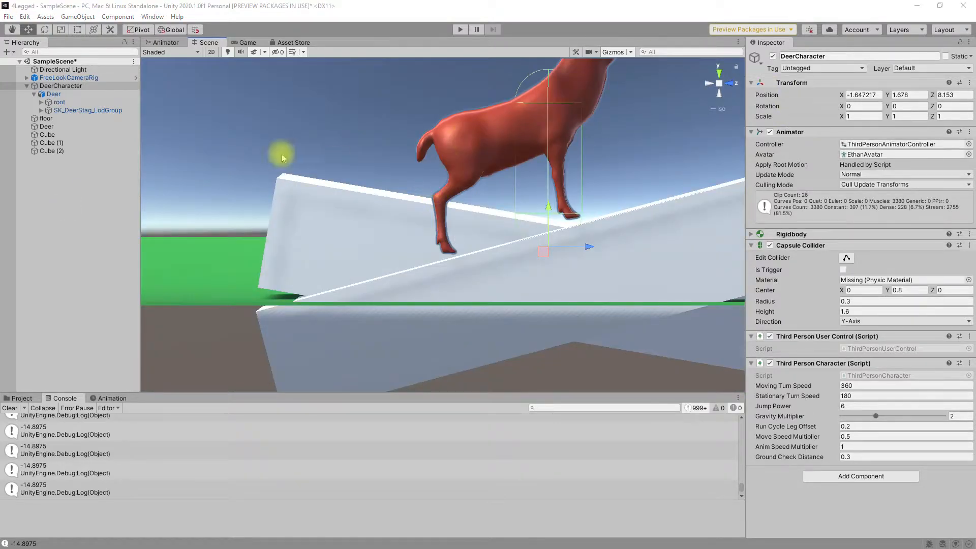
left_click(62, 86)
left_click_drag(553, 210, 549, 216)
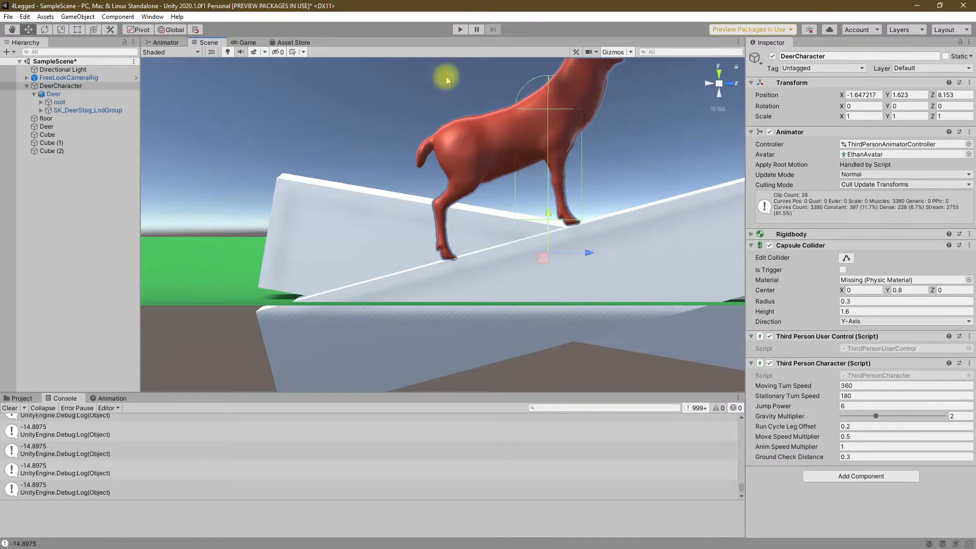
Run the scene in play mode, examine how the deer's feet sit on the ramp, and stop play mode
left_click(458, 32)
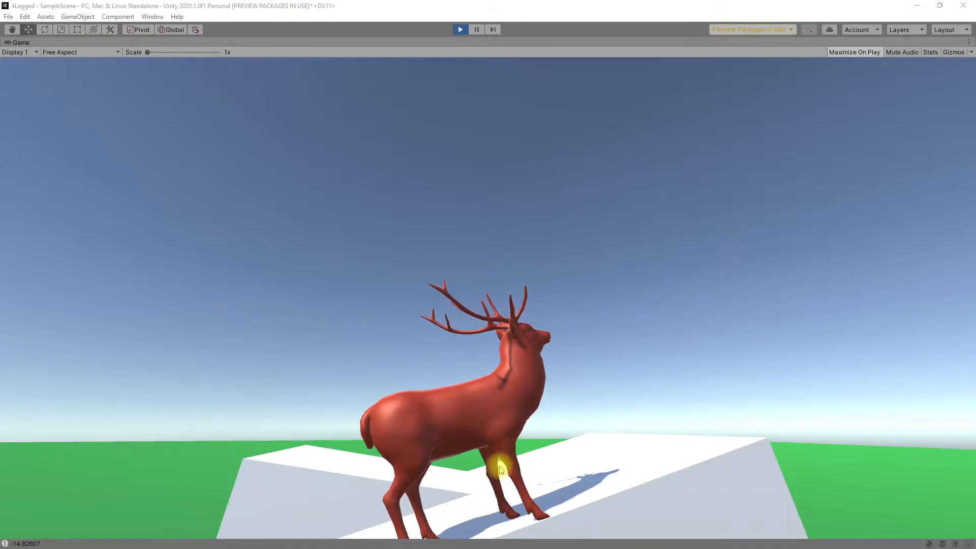
left_click_drag(497, 519, 464, 47)
left_click(461, 30)
left_click_drag(588, 236, 580, 266, "alt")
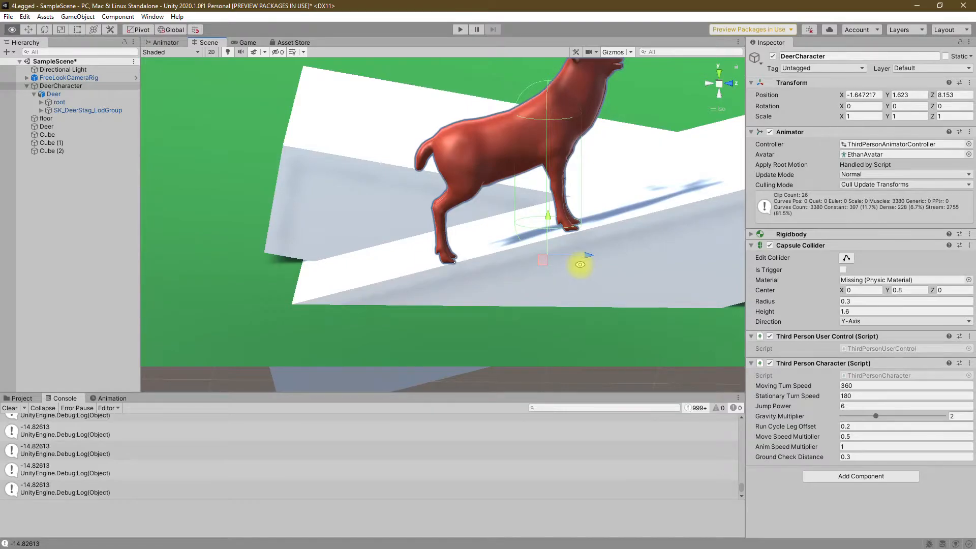
Switch to Visual Studio and check the line in UpdateCharacterBones that sets the root's local Euler angles
key("alt+Tab")
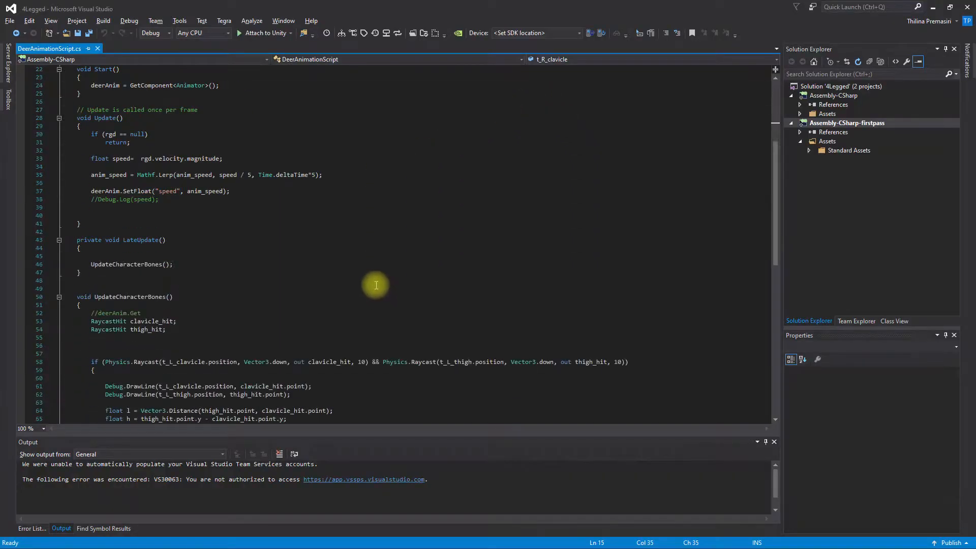
scroll(376, 285, "down", 6)
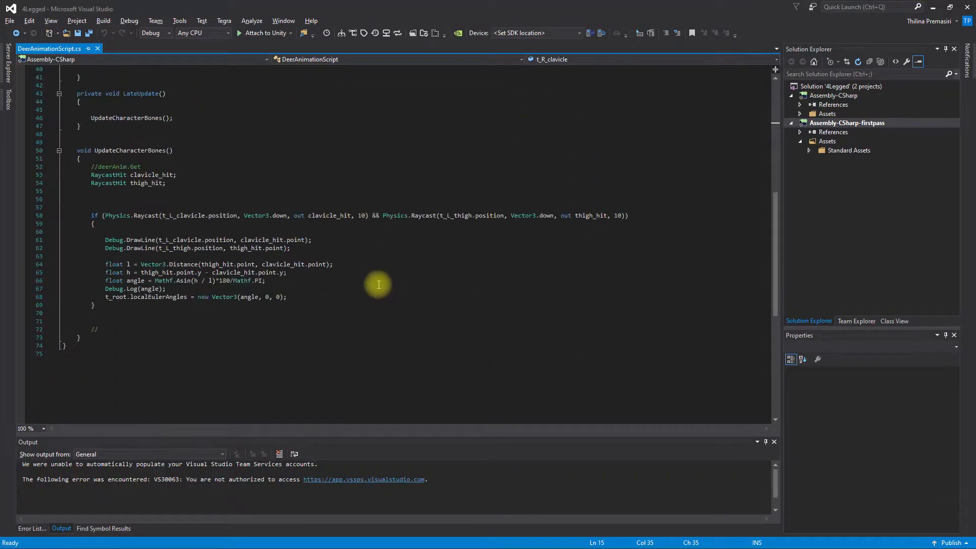
left_click(314, 297)
Switch to Unity and expand the root bone hierarchy through STAG_ Pelvis and STAG_ Spine to the children of STAG_ Spine1
key("alt+Tab")
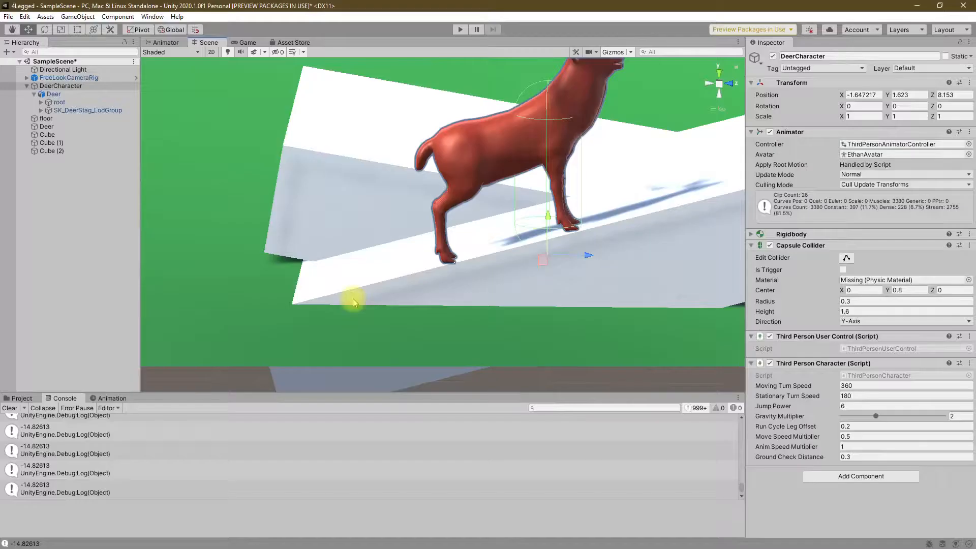
left_click(42, 102)
left_click(48, 111)
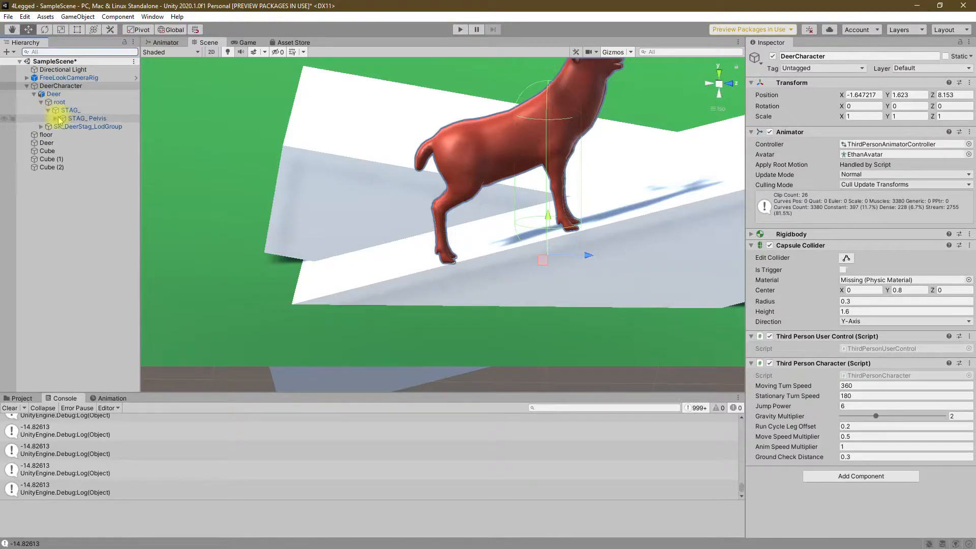
left_click(55, 118)
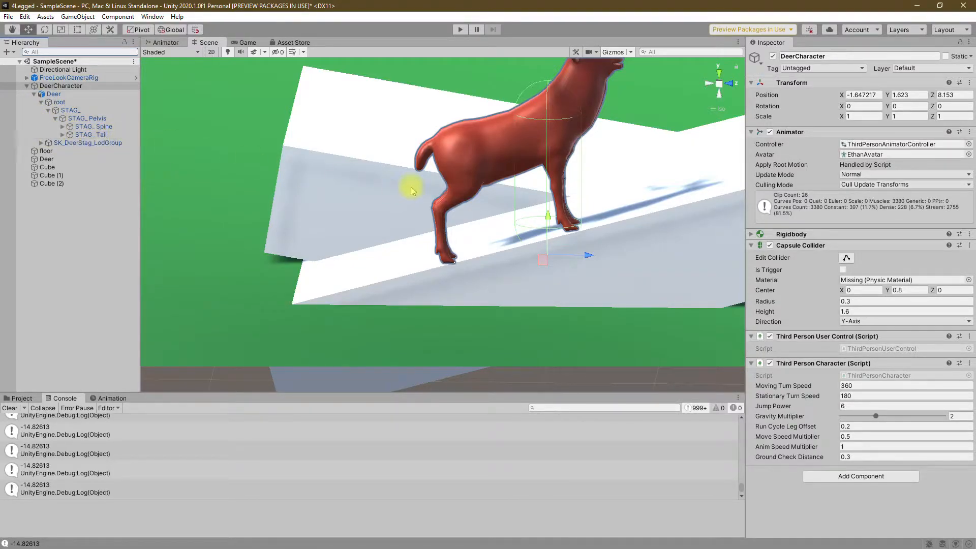
left_click(63, 126)
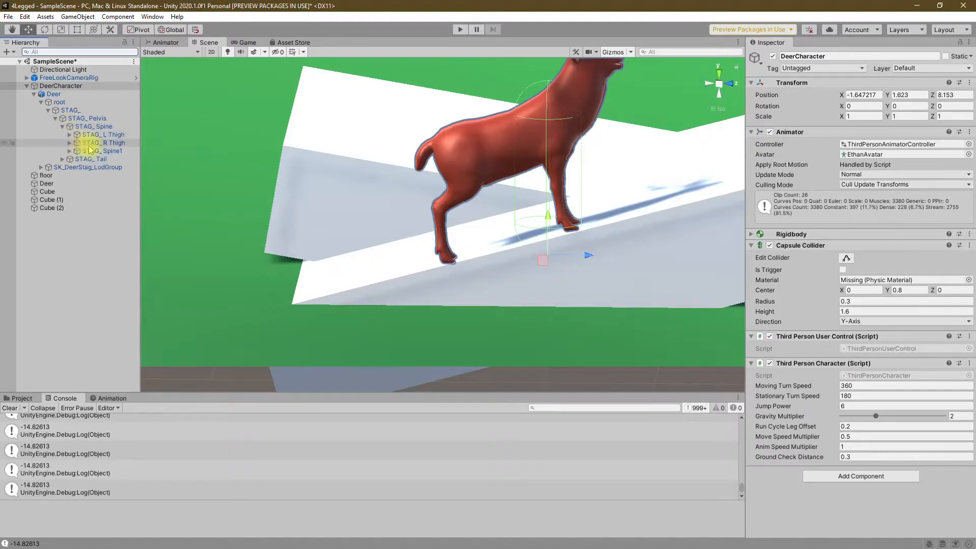
left_click(69, 151)
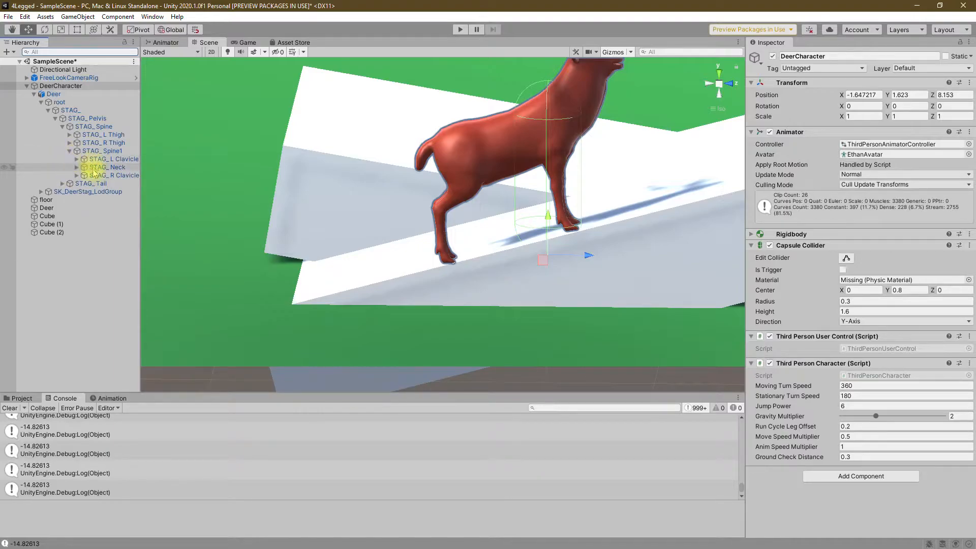
Try rotating the STAG_ L Clavicle bone, and undo the rotation
left_click(115, 159)
key("e")
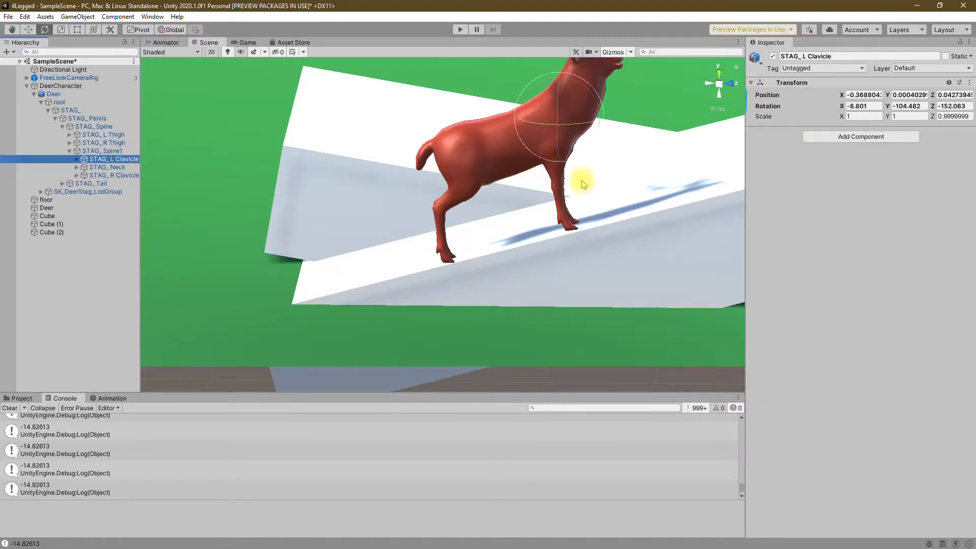
left_click_drag(593, 96, 627, 90)
key("ctrl+z")
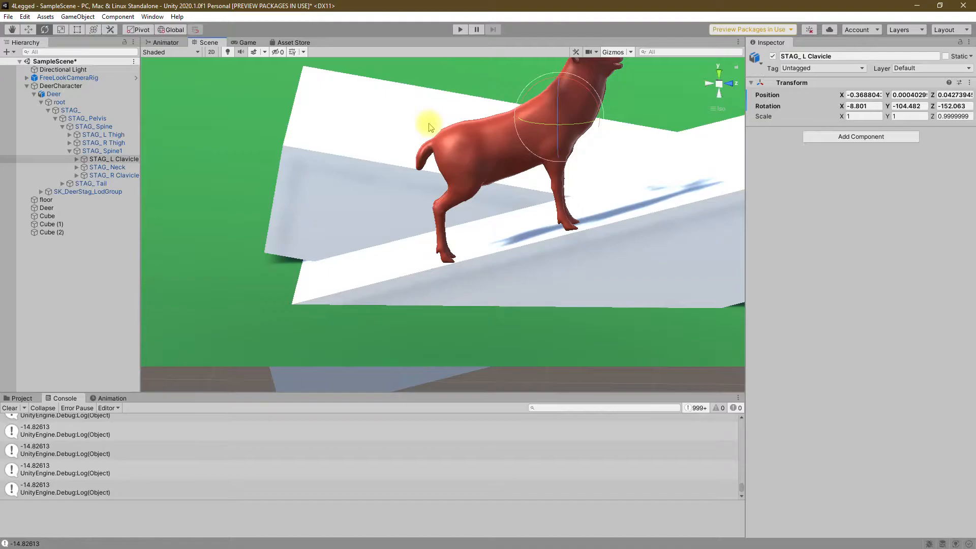
key("alt")
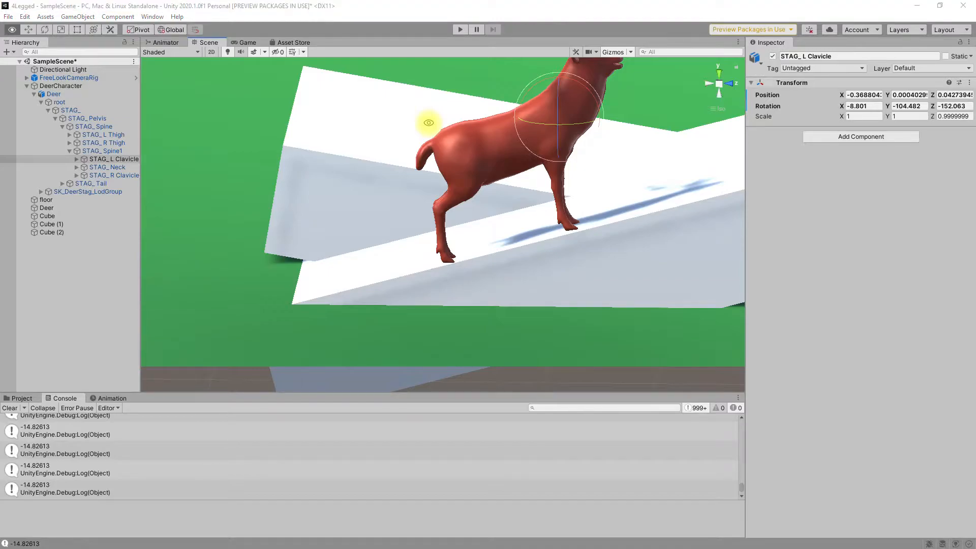
key("alt+Tab")
key("alt+Tab")
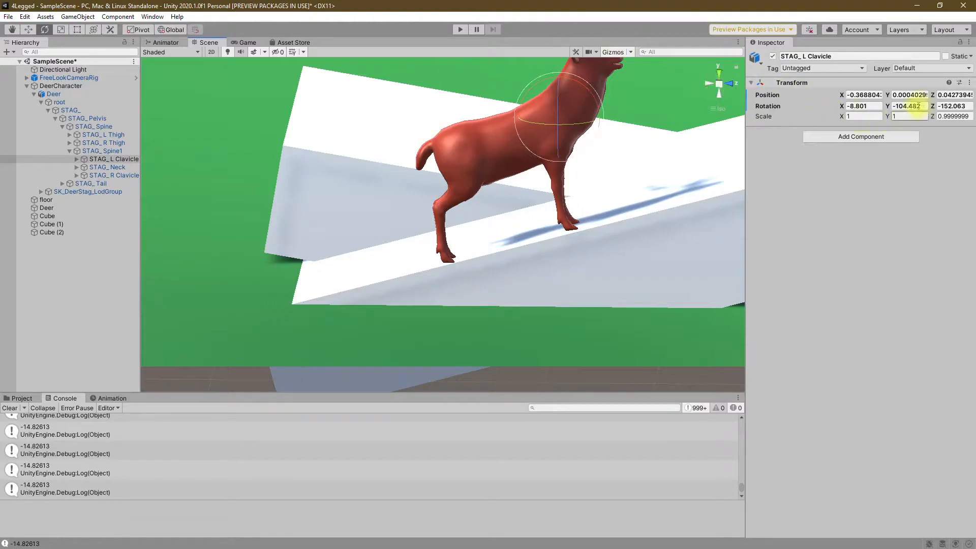
Try changing the Z rotation of the STAG_ L Clavicle bone, and undo the change
mouse_move(935, 108)
left_mouse_down()
mouse_move(908, 107)
mouse_move(933, 108)
left_mouse_up()
key("ctrl+z")
right_click_drag(726, 200, 440, 157)
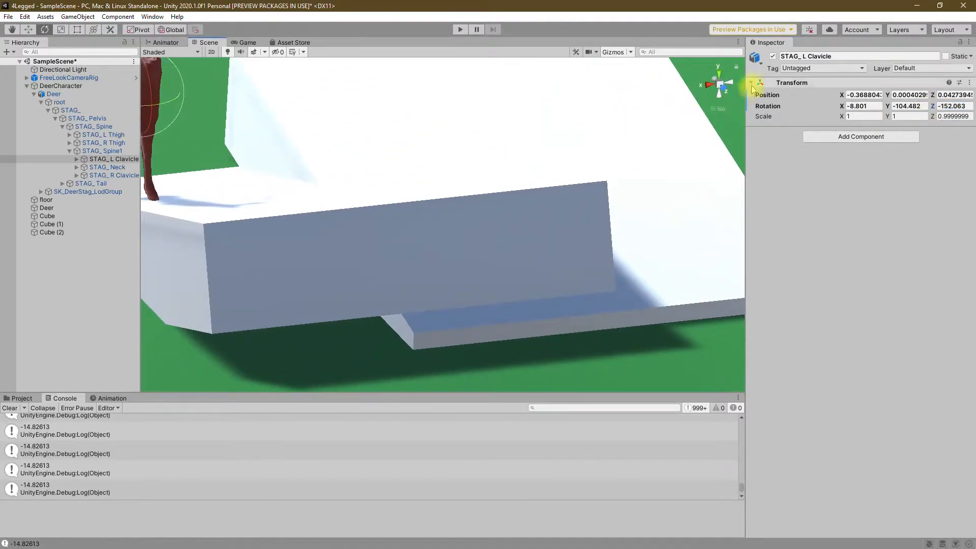
left_click(721, 88)
right_click_drag(585, 156, 710, 205)
middle_click_drag(336, 179, 639, 206)
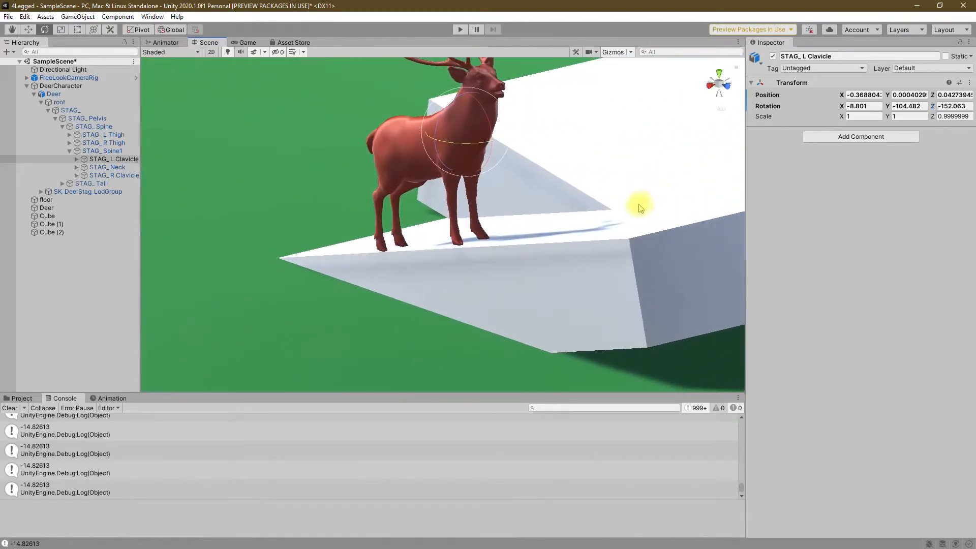
Try changing the X rotation of the STAG_ L Clavicle bone while watching the front leg, and undo the change
right_click_drag(710, 120, 285, 179)
key("w")
right_click_drag(366, 191, 480, 199)
left_click_drag(842, 105, 827, 119)
key("ctrl+z")
key("s")
right_click_drag(579, 240, 527, 272)
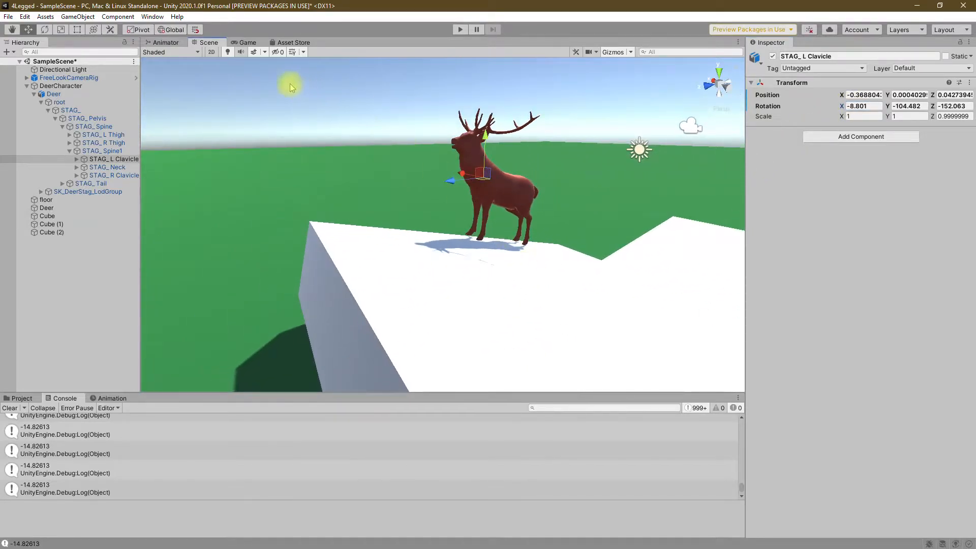
Switch to Visual Studio and review the public Transform fields for the thigh and clavicle bones in DeerAnimationScript
key("alt+Tab")
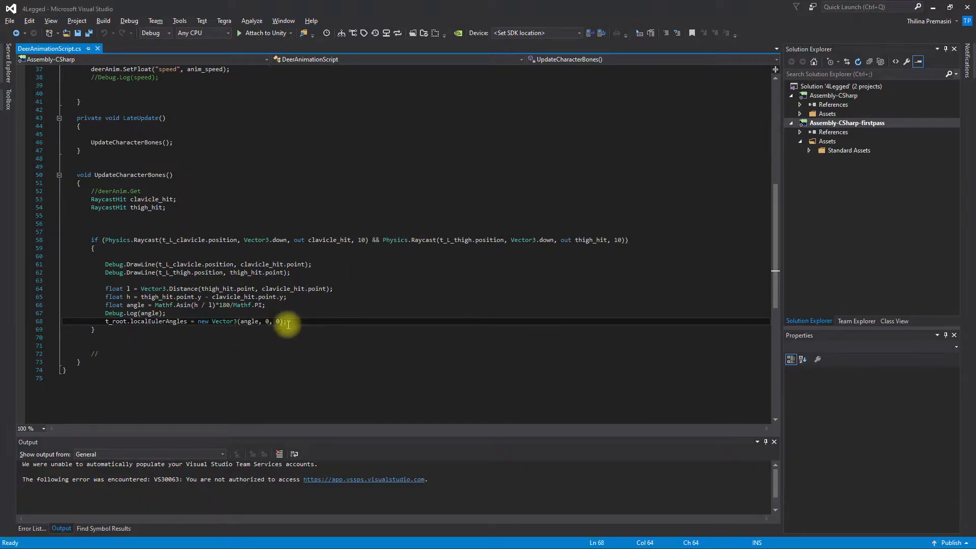
scroll(287, 323, "up", 12)
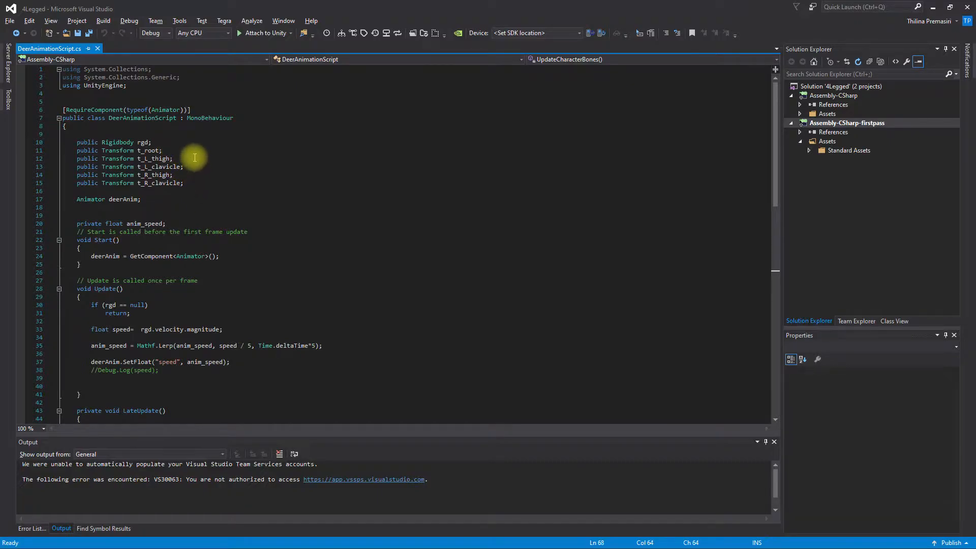
left_click(198, 167)
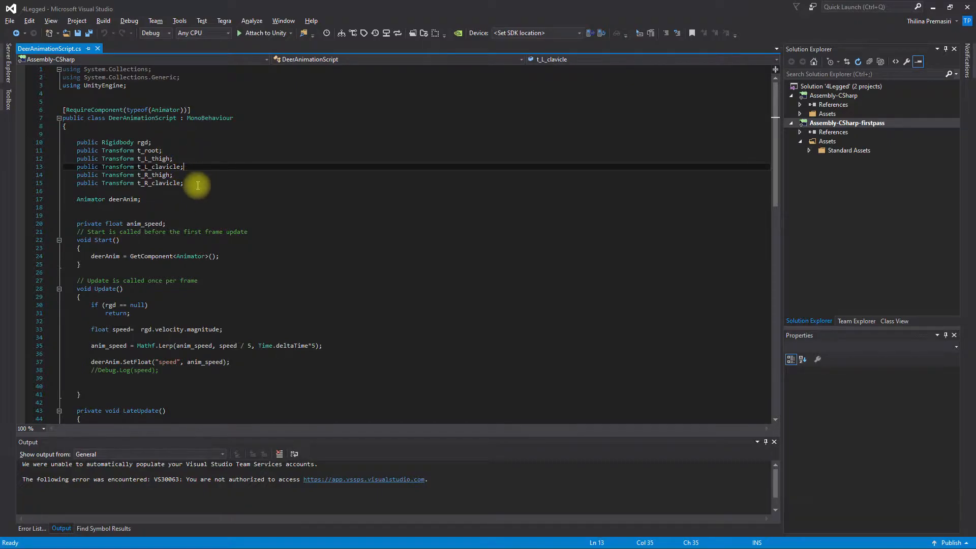
left_click_drag(199, 185, 199, 177)
scroll(270, 253, "down", 13)
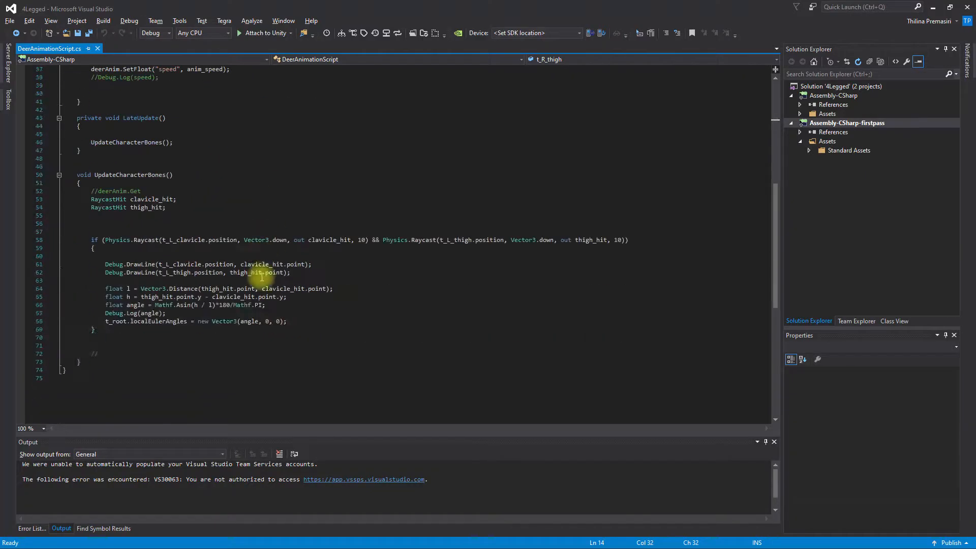
In UpdateCharacterBones, start a line below the t_root rotation with "t_R_clavicle.localEulerAngles ="
left_click(292, 298)
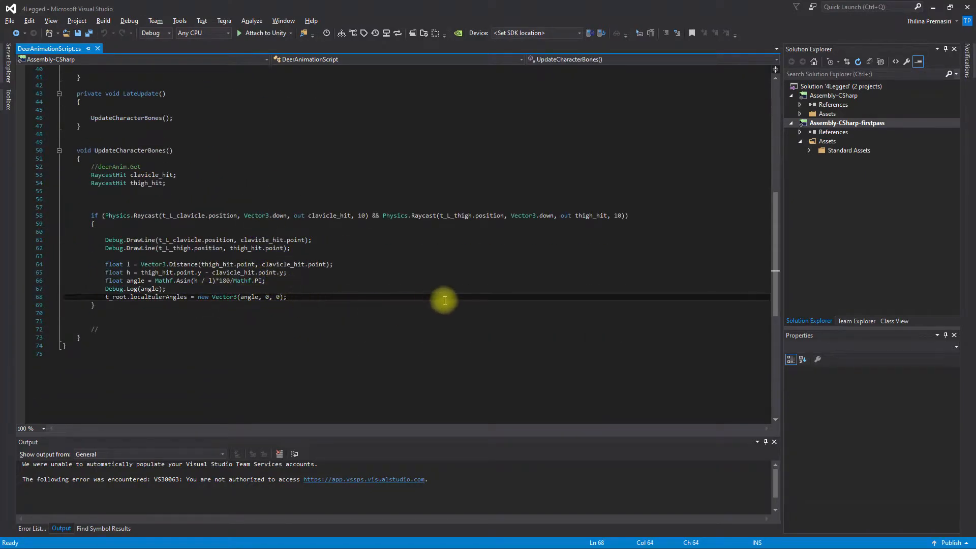
key("Return")
type("t")
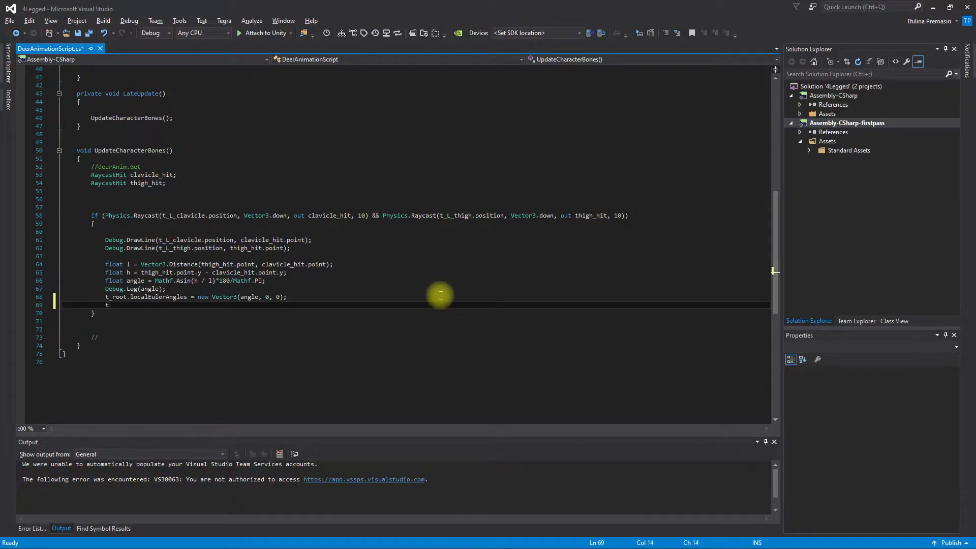
type("_rcl")
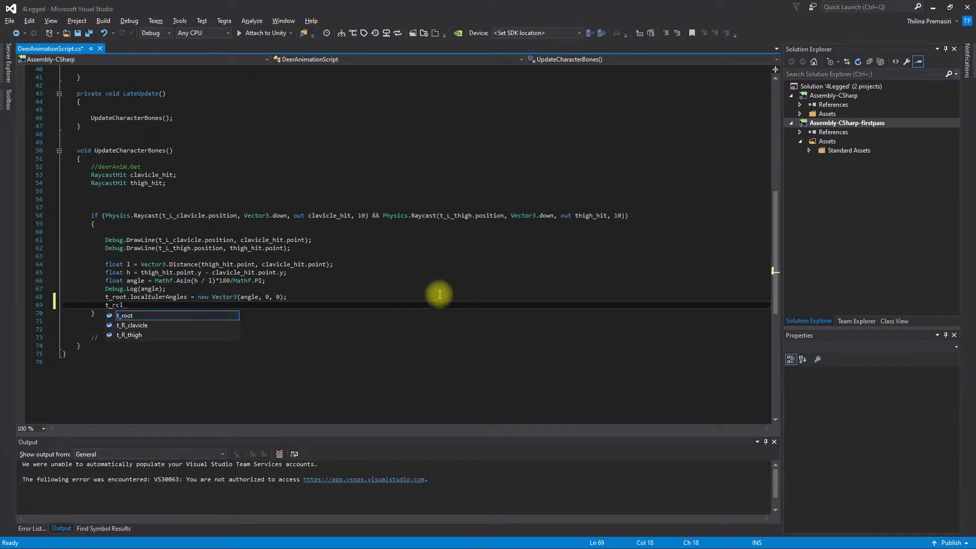
key("Down")
key("Tab")
type(".loc")
key("Tab")
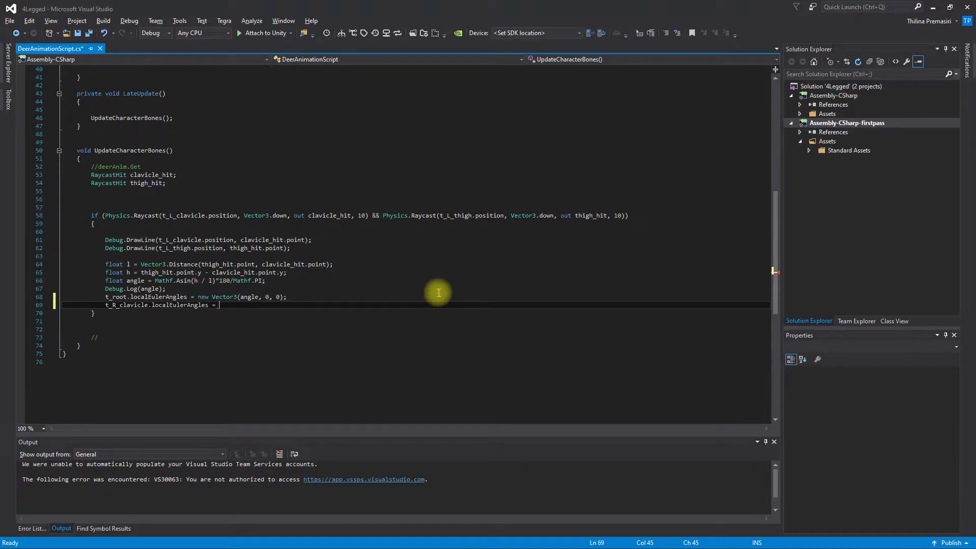
Put a blank line above the t_R_clavicle assignment, complete it with "t_R_clavicle.localEulerAngles + new Vector3(angle, 0, 0);" and save the script
left_click(297, 297)
key("Return")
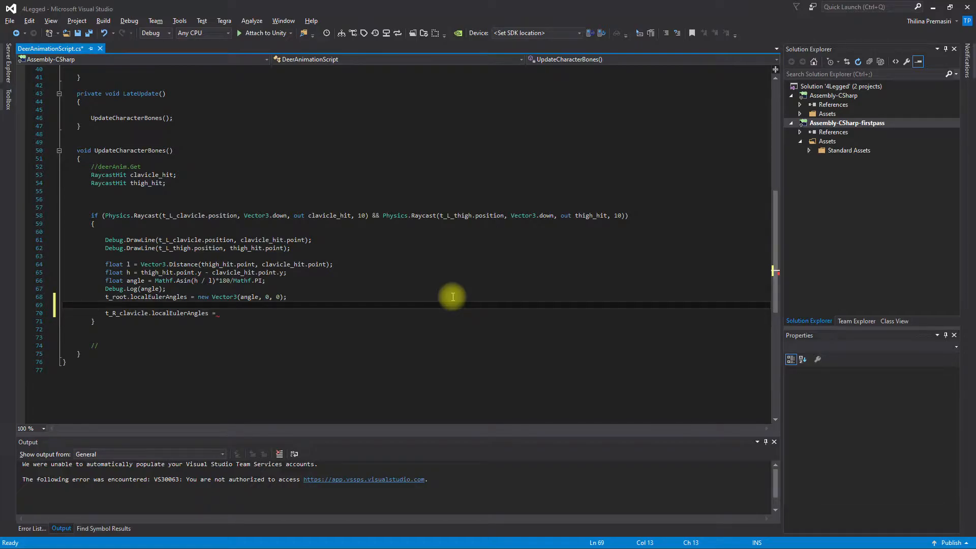
left_click(273, 317)
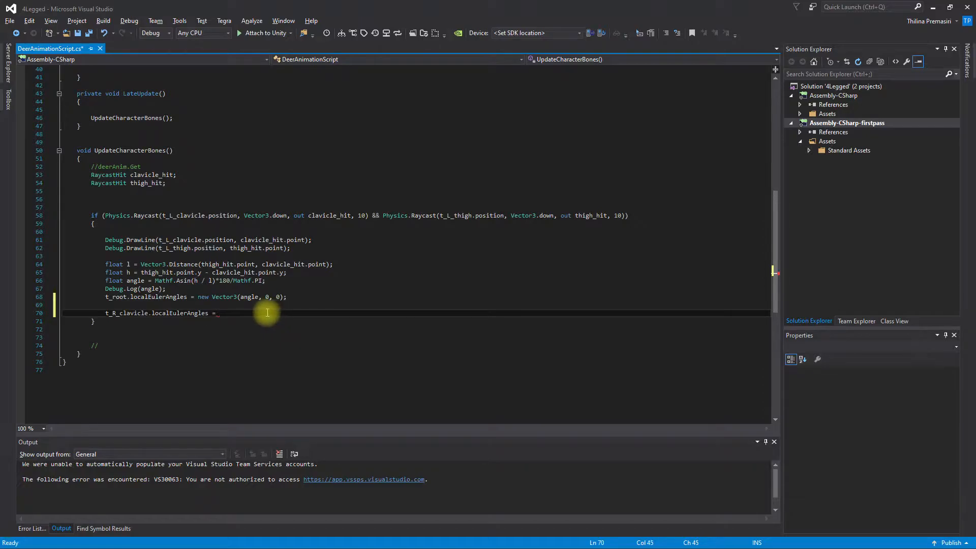
type("t_R_clavicle")
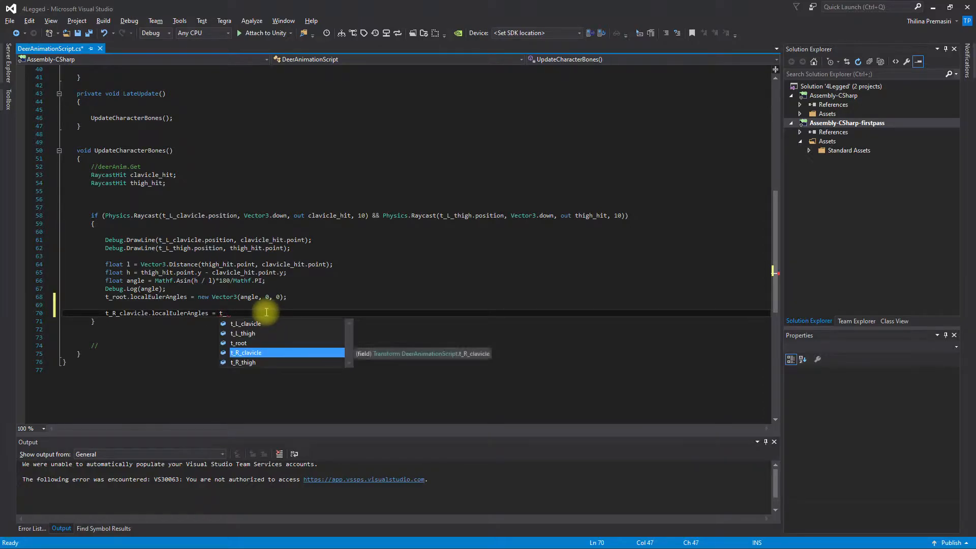
type(".loc")
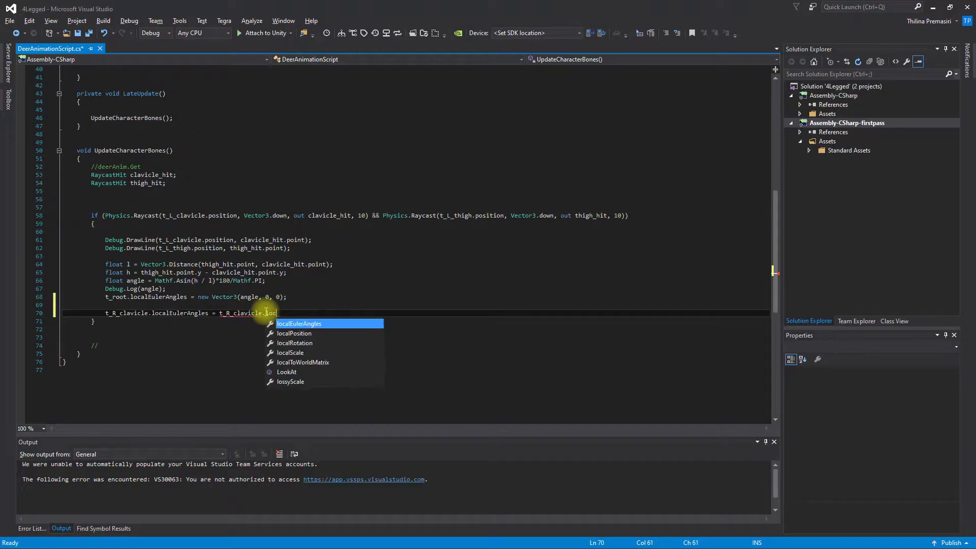
key("Tab")
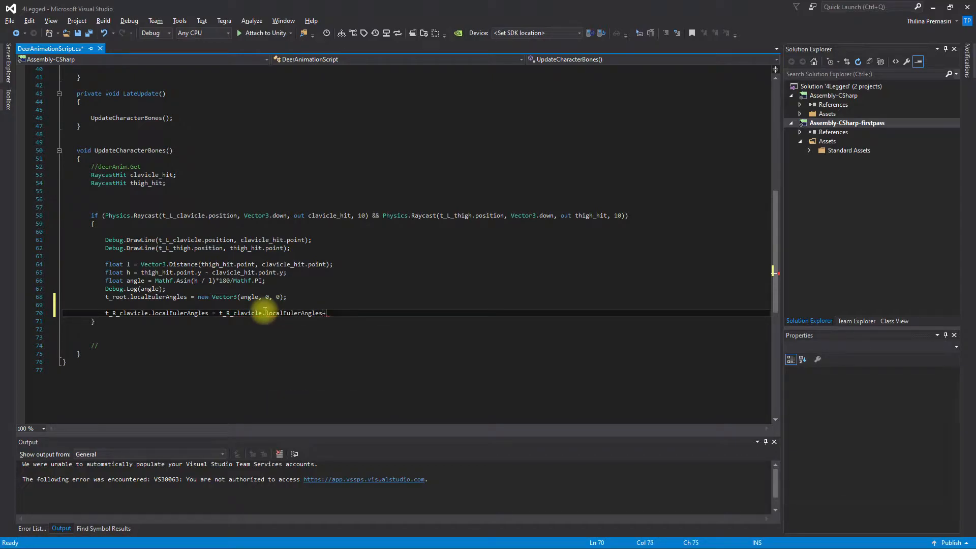
type("+ new")
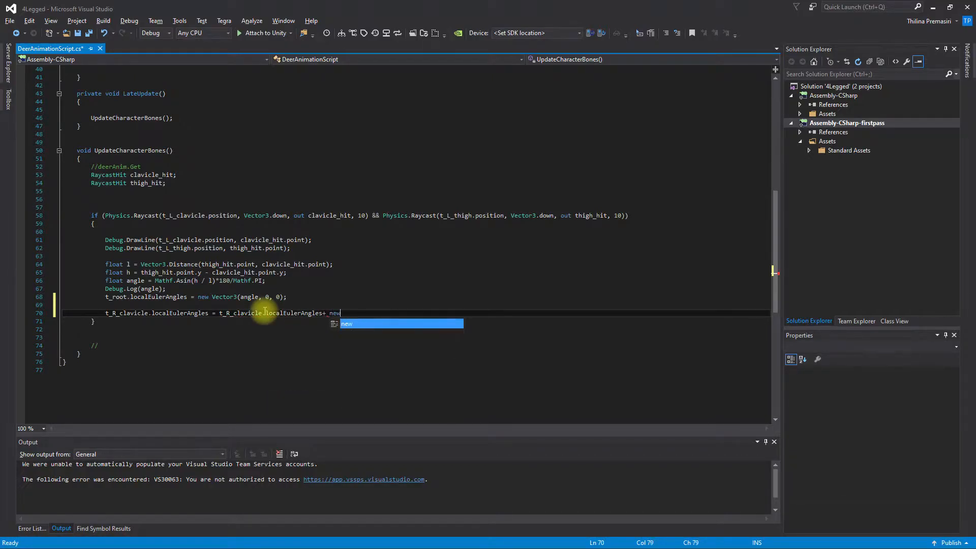
key("Tab")
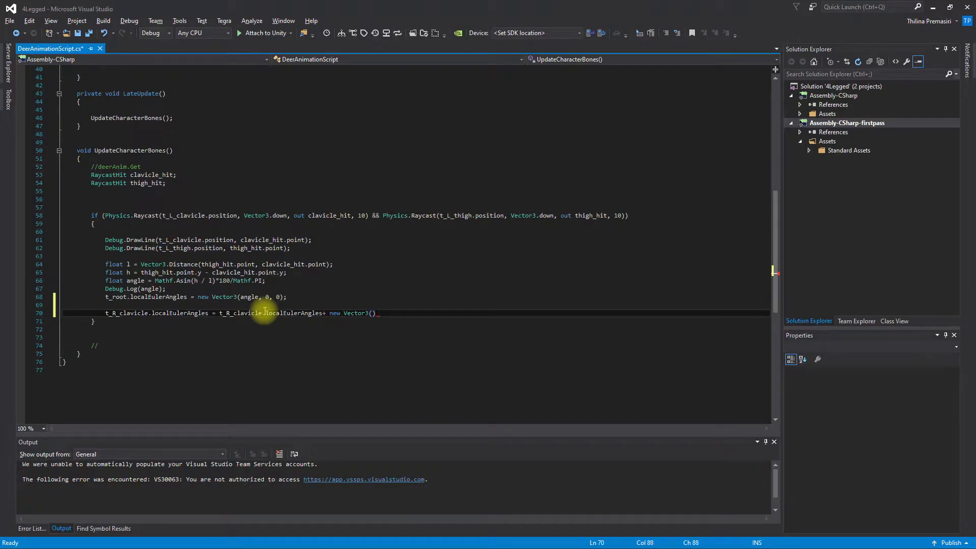
type("angle")
key("Tab")
type(",0,0)")
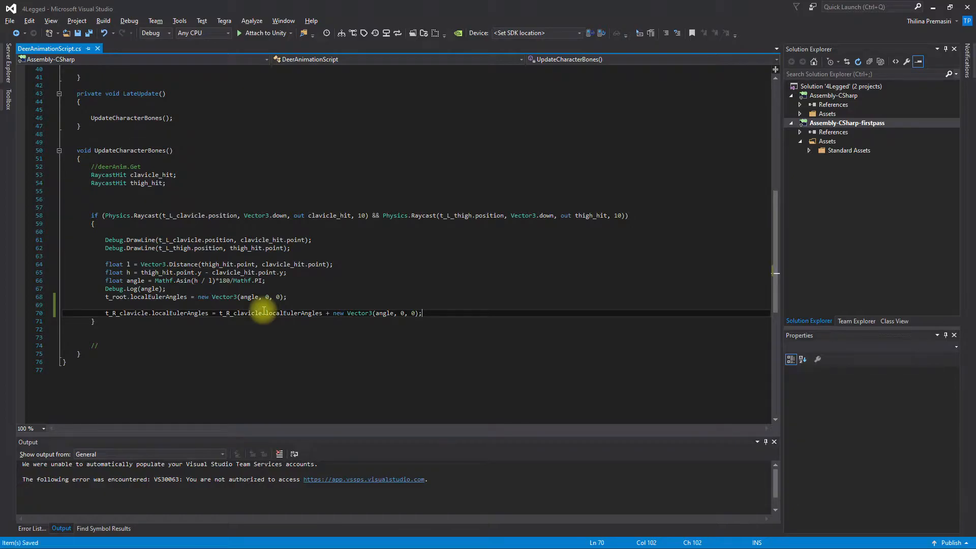
Switch to Unity and run the scene in play mode to examine the deer's right front leg on the ramp
key("alt+Tab")
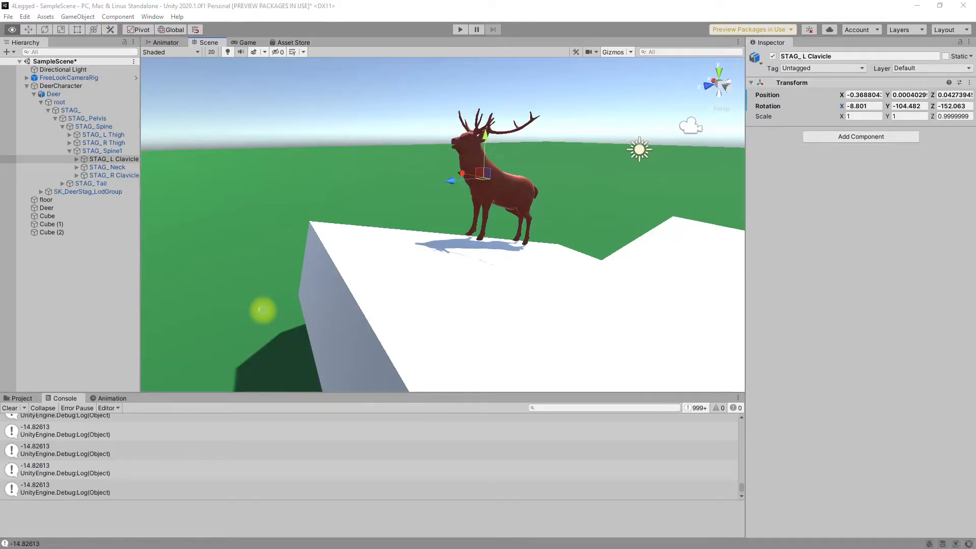
left_click(263, 309)
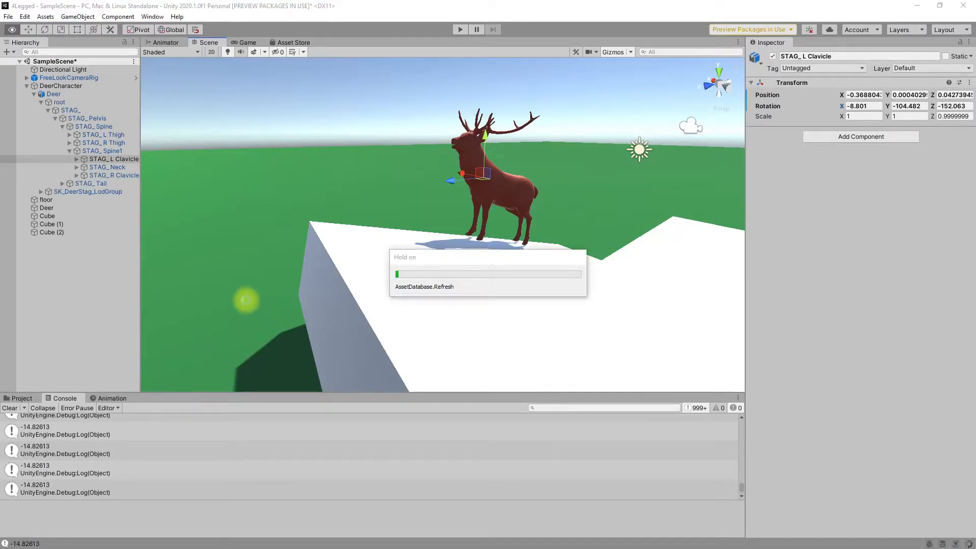
key("ctrl+p")
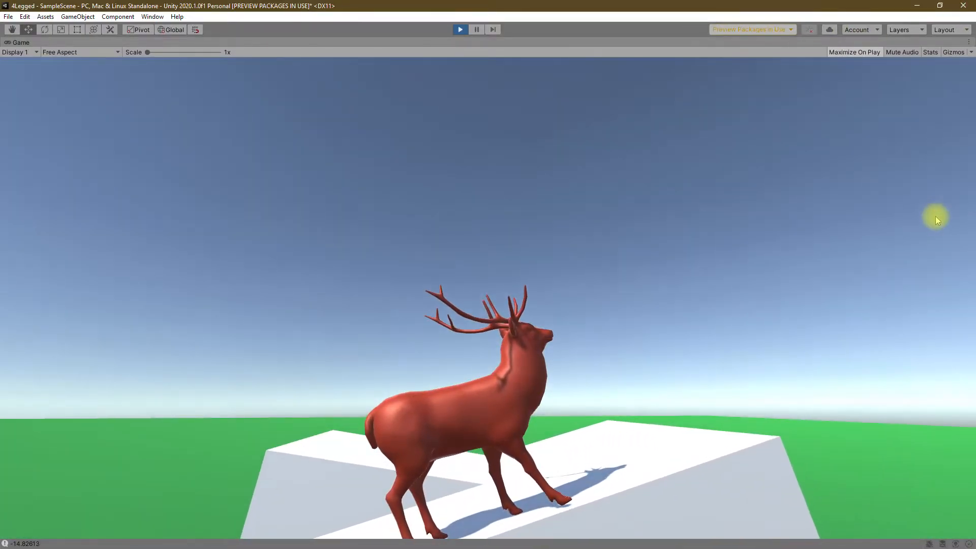
Change angle to -angle in the t_R_clavicle line in Visual Studio, and test the scene again in Unity's play mode
key("alt+Tab")
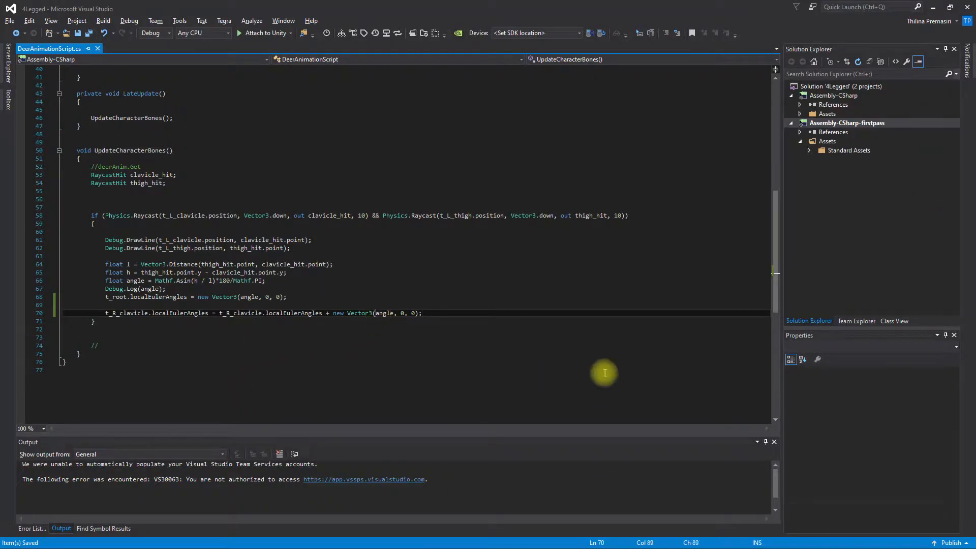
key("alt+Tab")
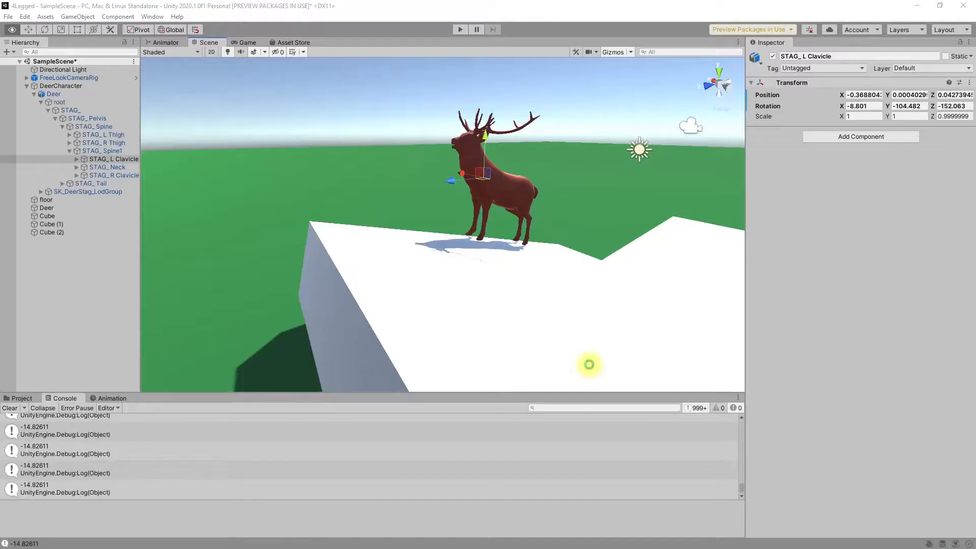
left_click(589, 364)
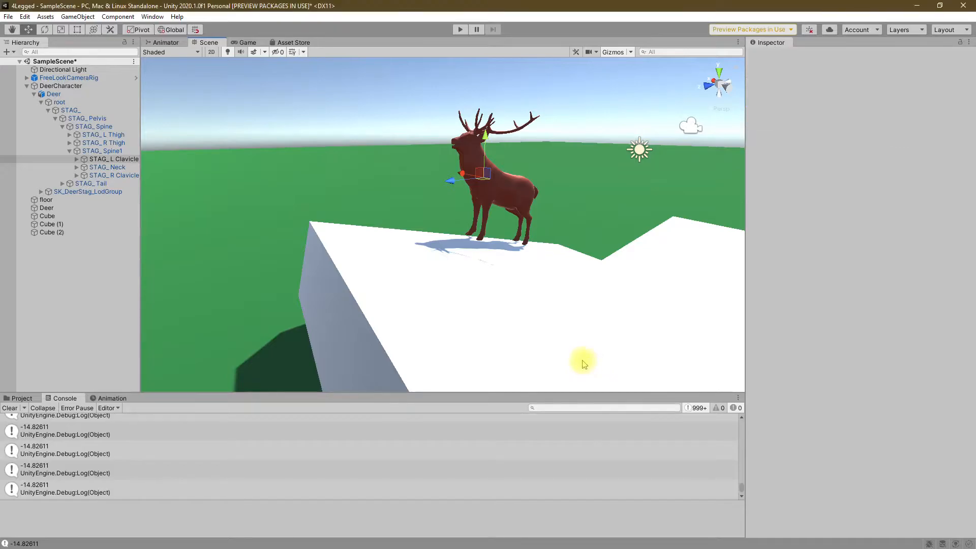
left_click(460, 29)
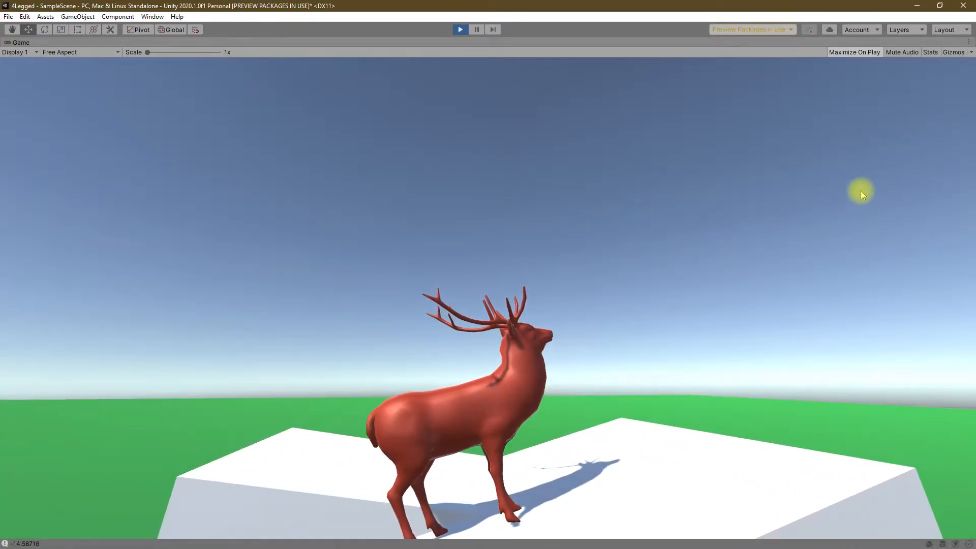
key("ctrl+p")
Switch to Visual Studio and duplicate the t_R_clavicle.localEulerAngles line directly below itself
key("alt+Tab")
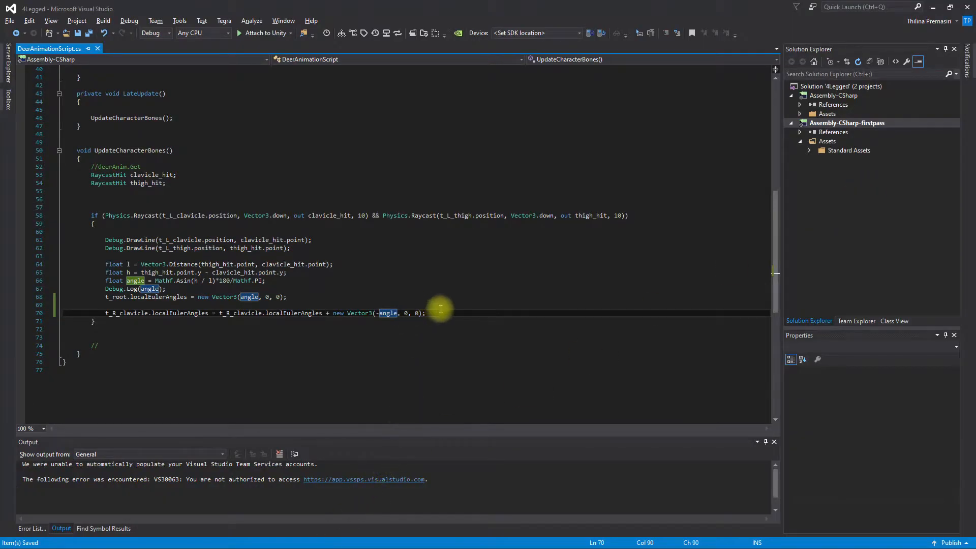
key("shift+Up")
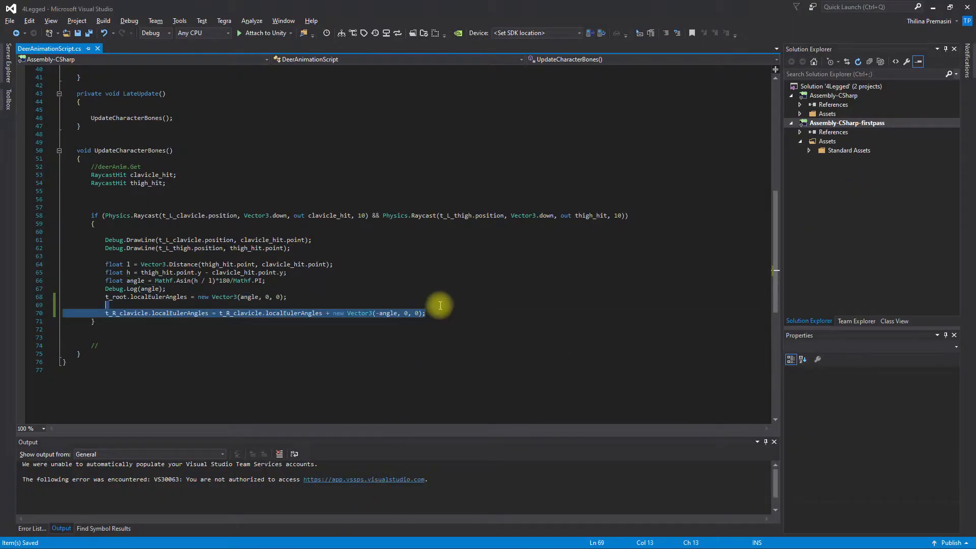
type("t_R_clavicle.localEulerAngles = t_R_clavicle.localEulerAngles + new Vector3(-angle, 0, 0);")
type("t_R_clavicle.localEulerAngles = t_R_clavicle.localEulerAngles + new Vector3(-angle, 0, 0);")
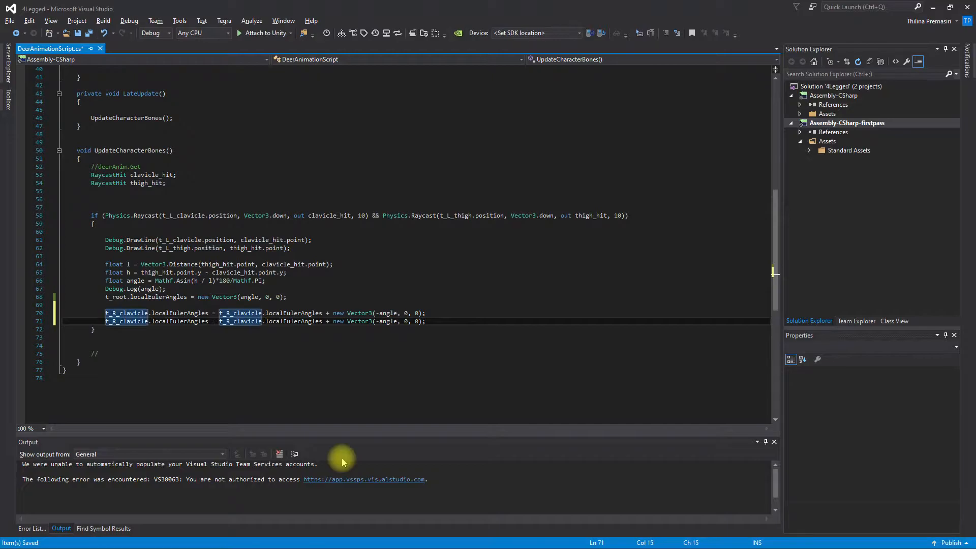
Change both t_R_clavicle references in the duplicated line to t_L_clavicle, and save the script
key("Delete")
type("L")
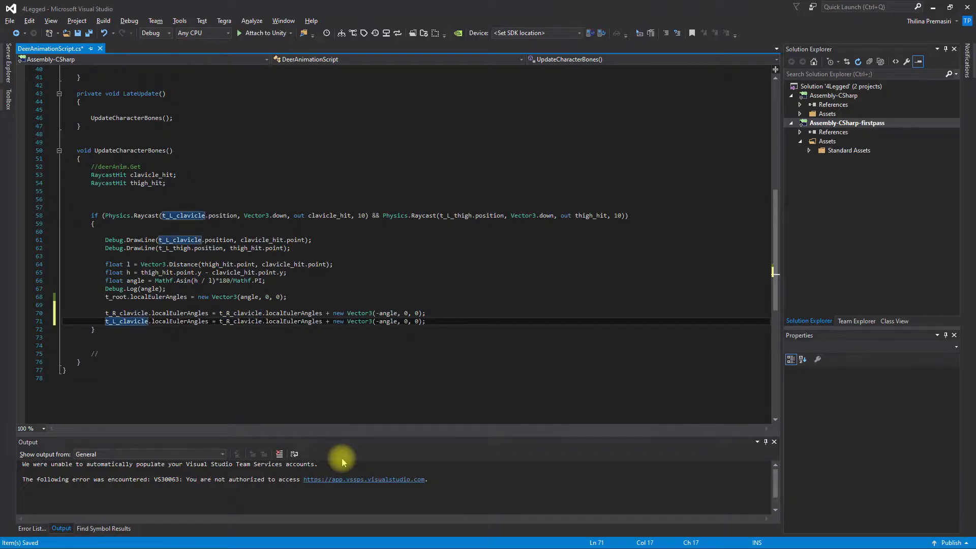
key("ctrl+Right")
key("ctrl+Right")
key("Right")
key("Right")
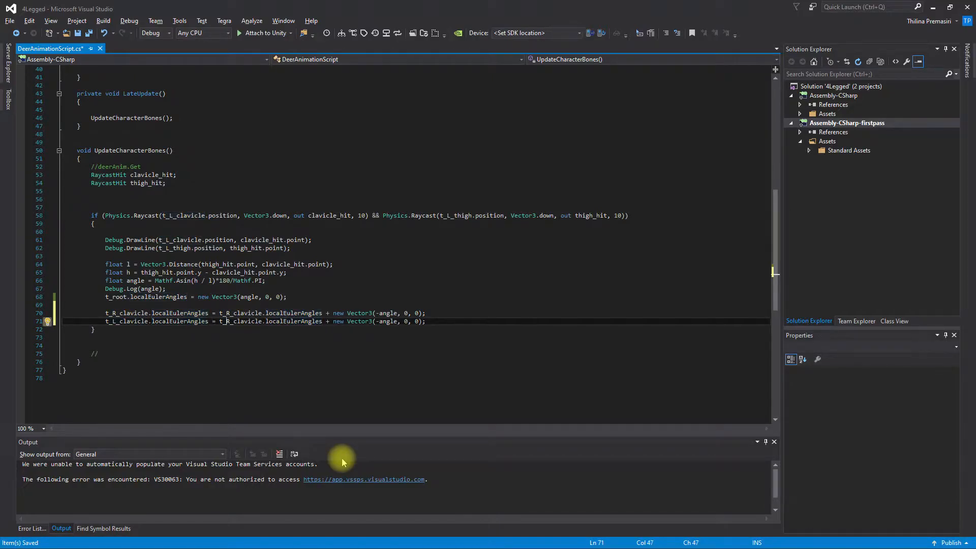
key("Delete")
type("L")
key("ctrl+s")
Switch to Unity, run the scene in play mode to examine both front legs on the ramp, and stop play mode
key("alt+Tab")
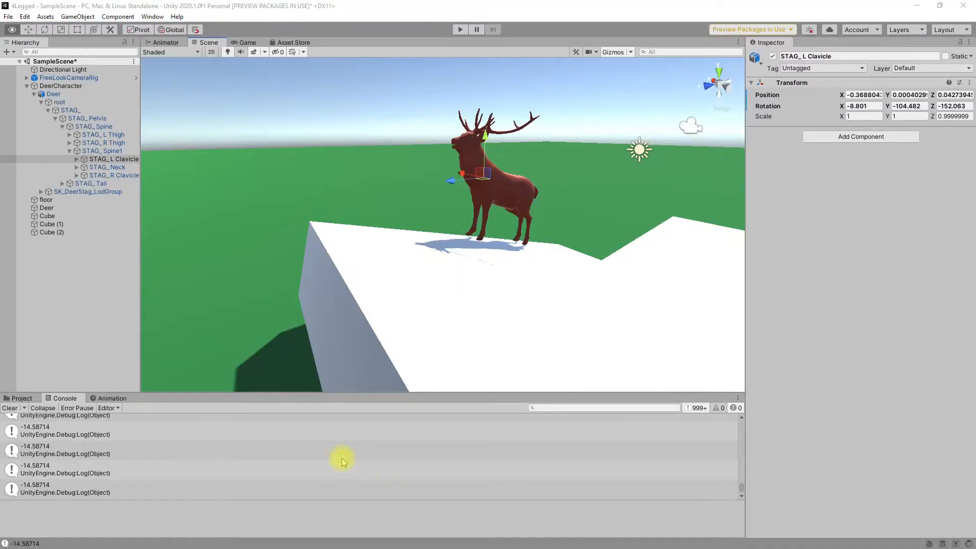
key("ctrl+p")
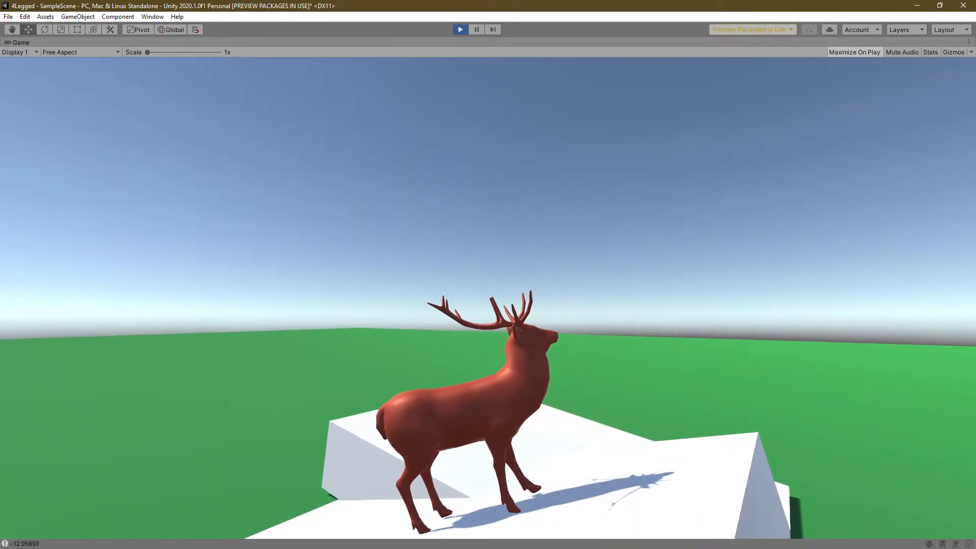
key("ctrl+p")
Switch to Visual Studio and change -angle to angle in the t_L_clavicle line's Vector3
key("alt+Tab")
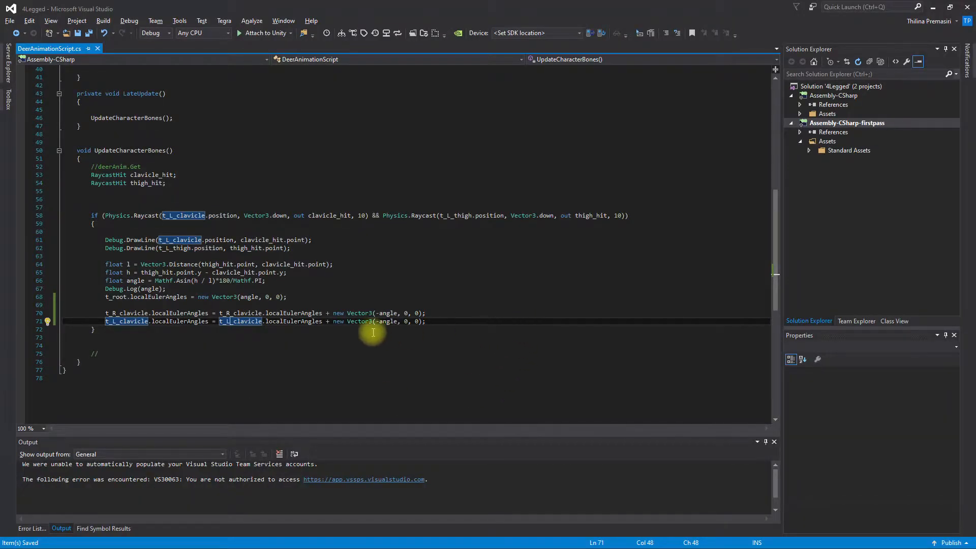
left_click(379, 322)
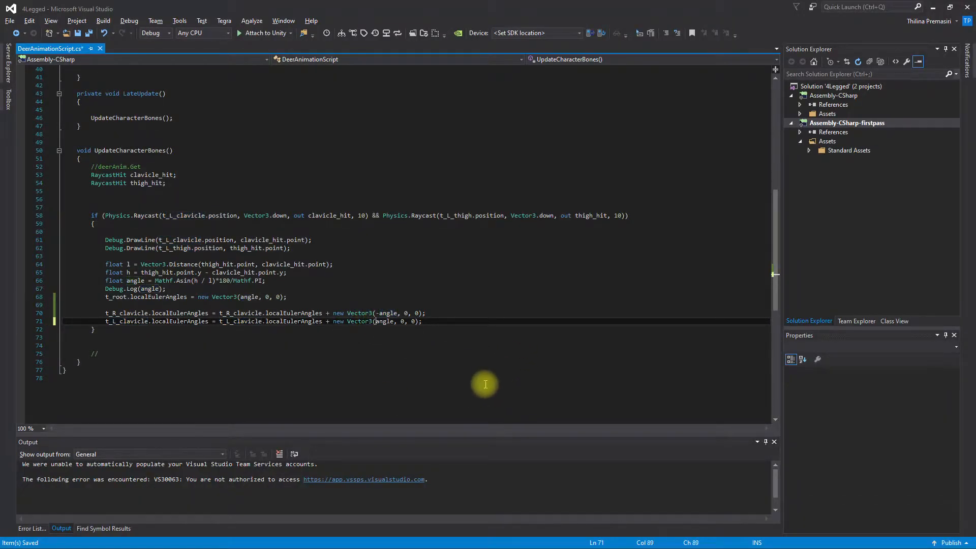
Switch to Unity, run the scene in play mode, and walk the deer over the ramps to examine both front legs
key("alt+Tab")
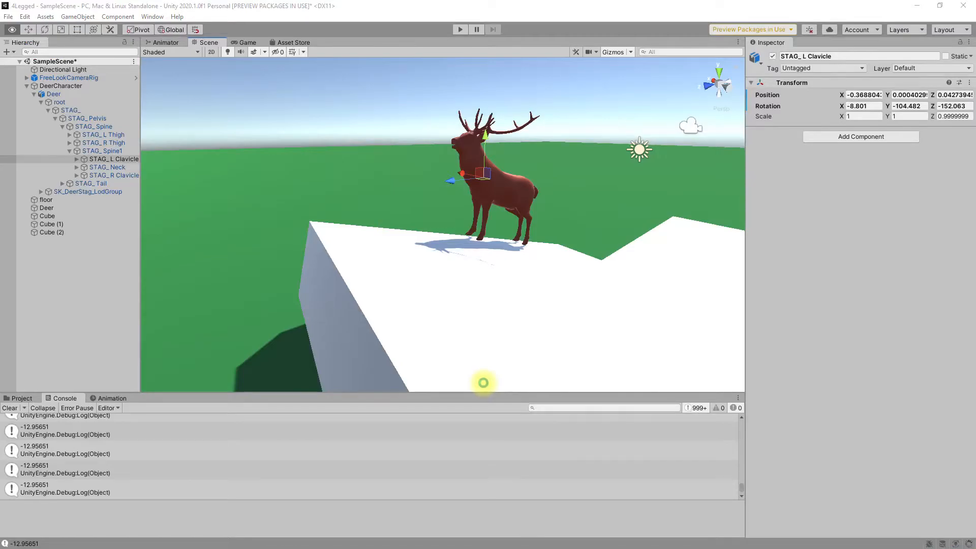
key("ctrl+p")
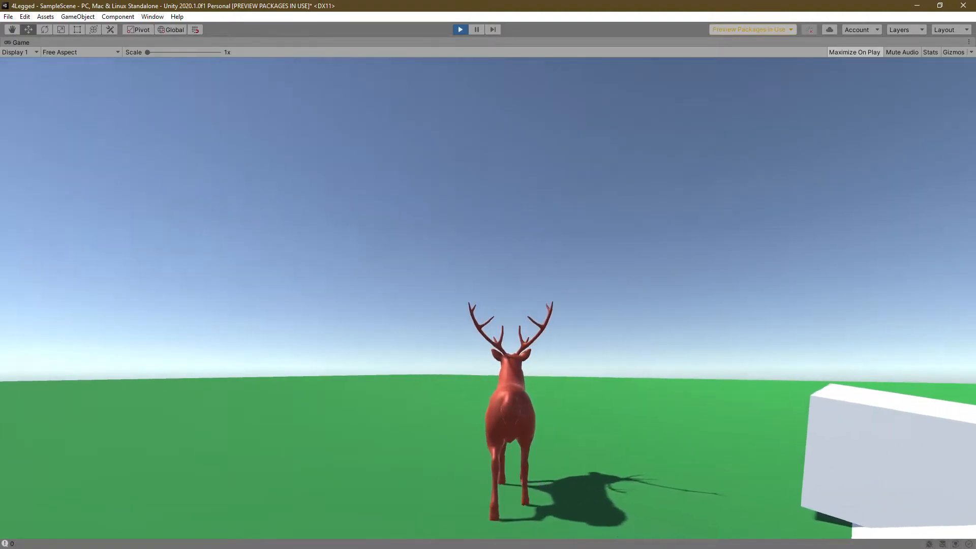
key("a")
key("d")
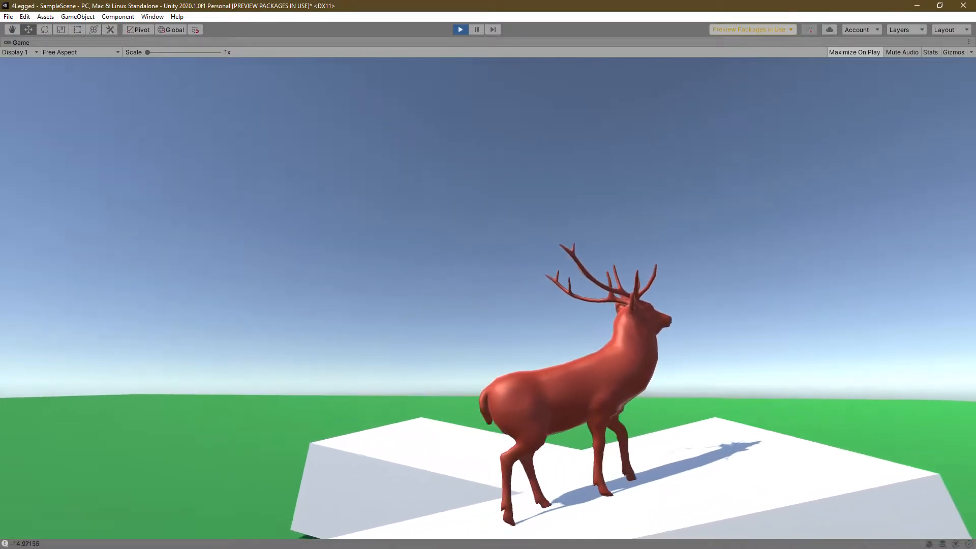
key("a")
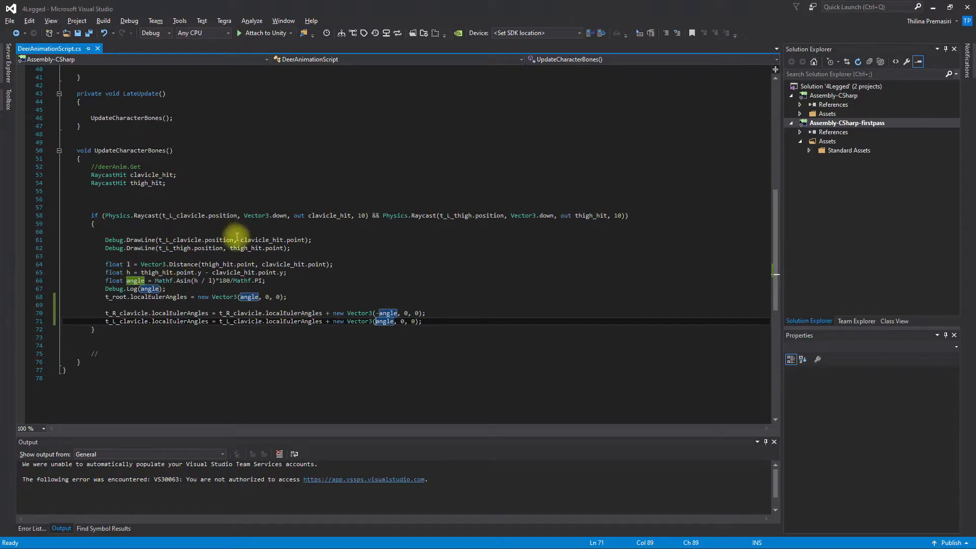
Review the script's bone fields, then switch to Unity and swing the STAG_ L Thigh bone about Z, ending at a Z rotation of -74.561
scroll(245, 248, "up", 12)
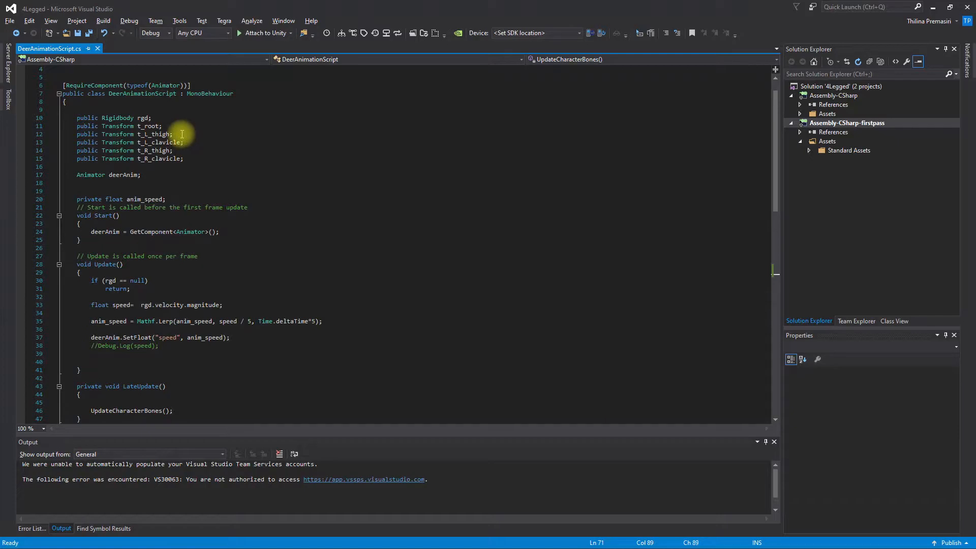
key("alt+Tab")
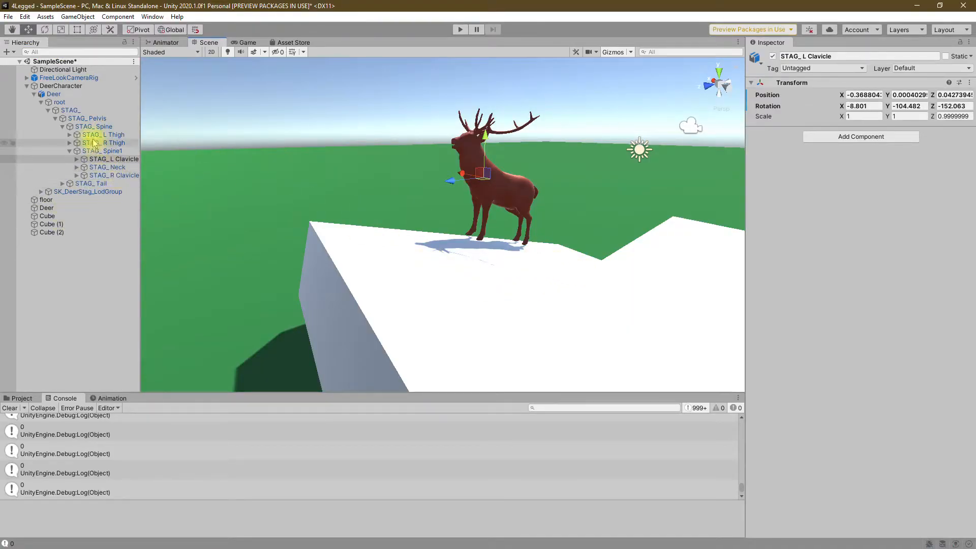
left_click(116, 135)
left_click_drag(579, 271, 529, 266, "alt")
scroll(528, 257, "up", 3)
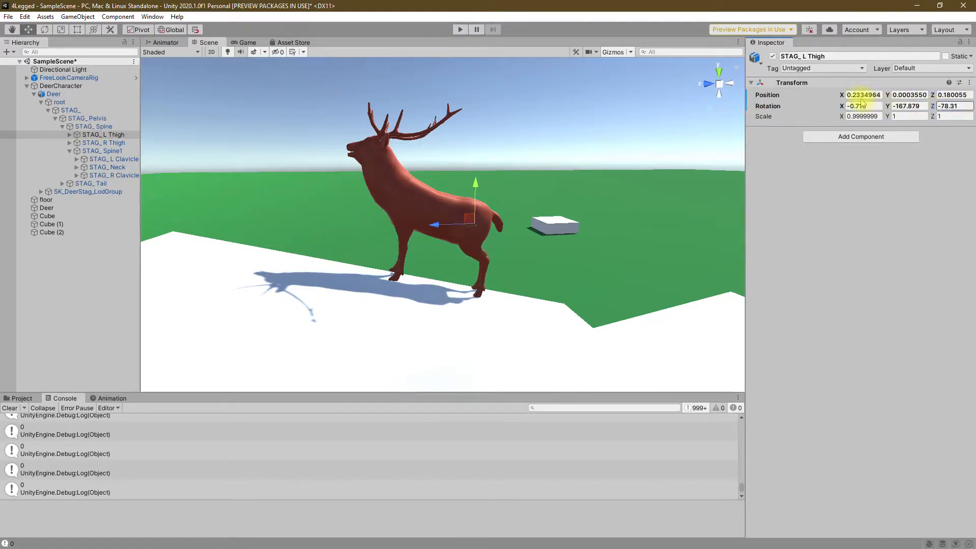
left_click_drag(510, 196, 426, 106)
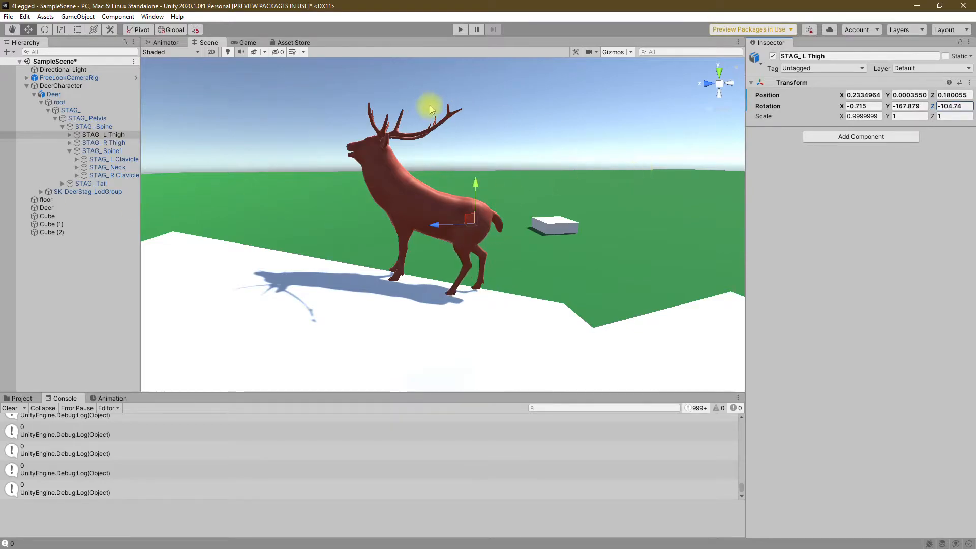
left_click_drag(175, 211, 151, 233)
Switch to Visual Studio and paste a copy of the t_L_clavicle.localEulerAngles line below the clavicle lines, separated by blank lines
key("alt+Tab")
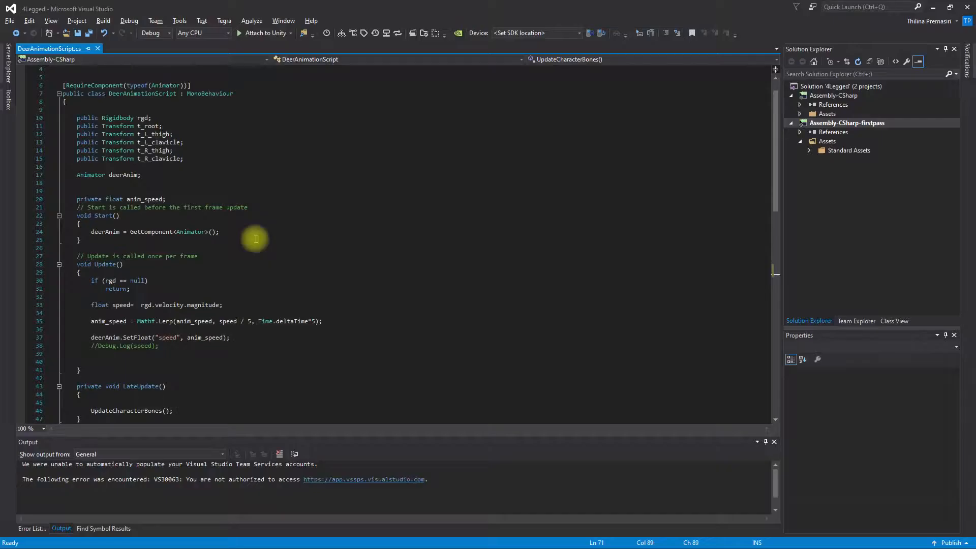
scroll(259, 304, "down", 12)
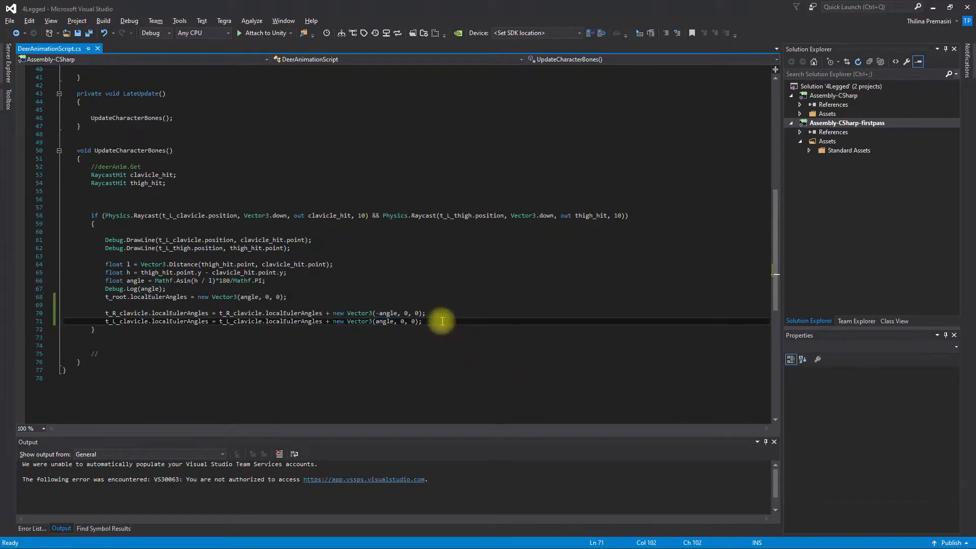
left_click_drag(442, 321, 451, 316)
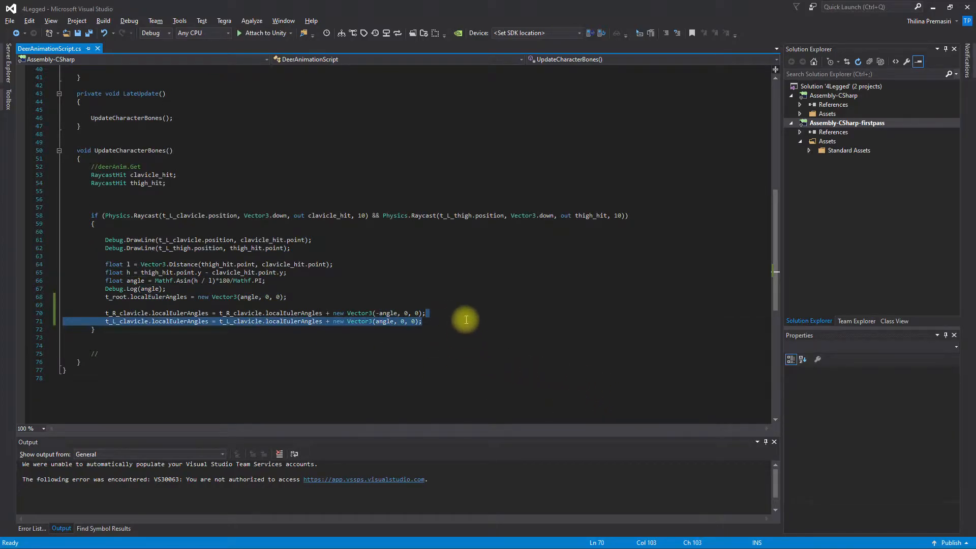
key("ctrl+c")
left_click(465, 321)
key("Return")
key("Return")
key("ctrl+v")
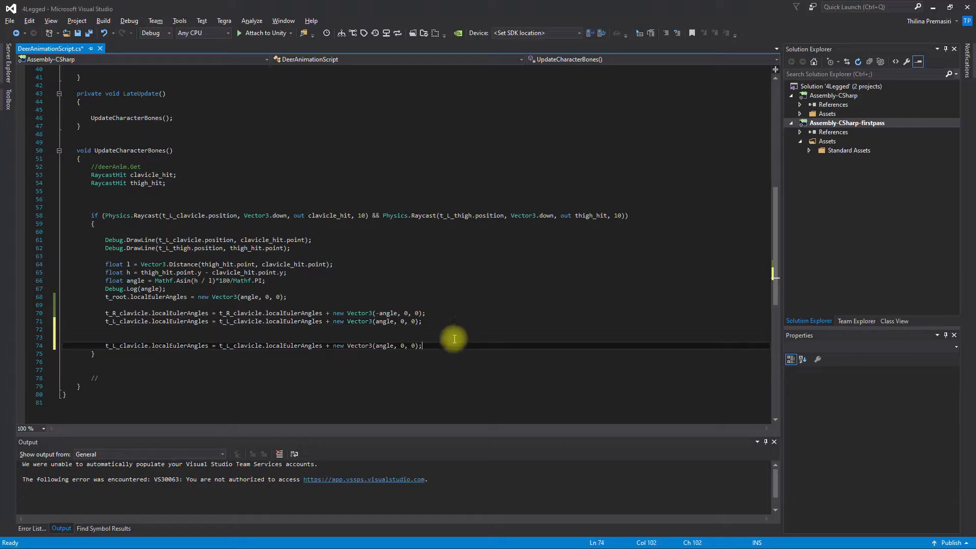
Change both t_L_clavicle references in the pasted line to t_L_thigh
double_click(135, 345)
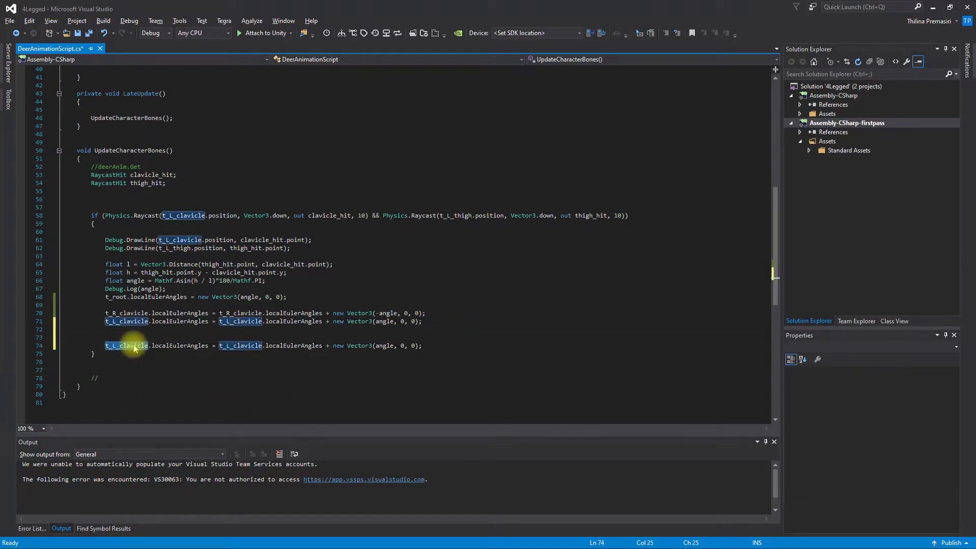
type("t_l")
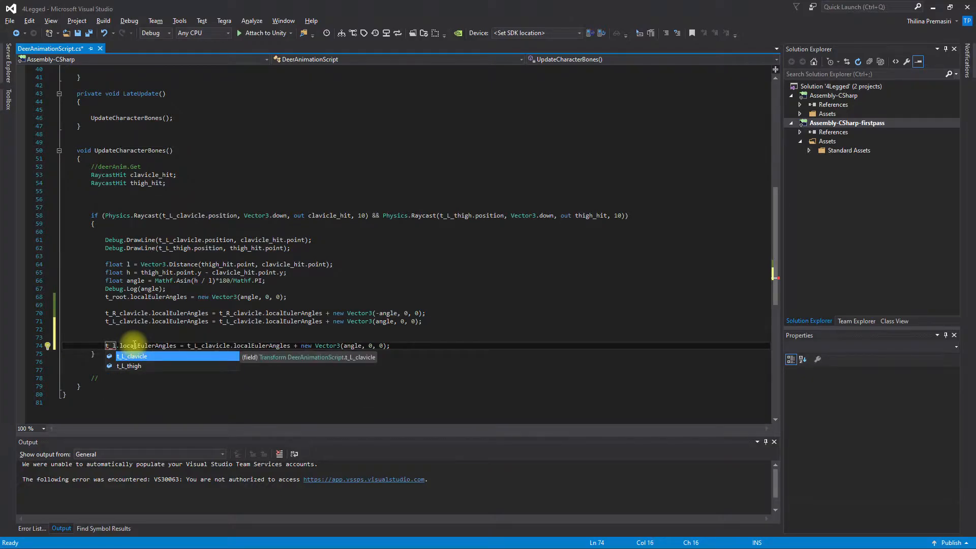
key("Down")
key("Return")
double_click(219, 346)
type("t_L_th")
key("Tab")
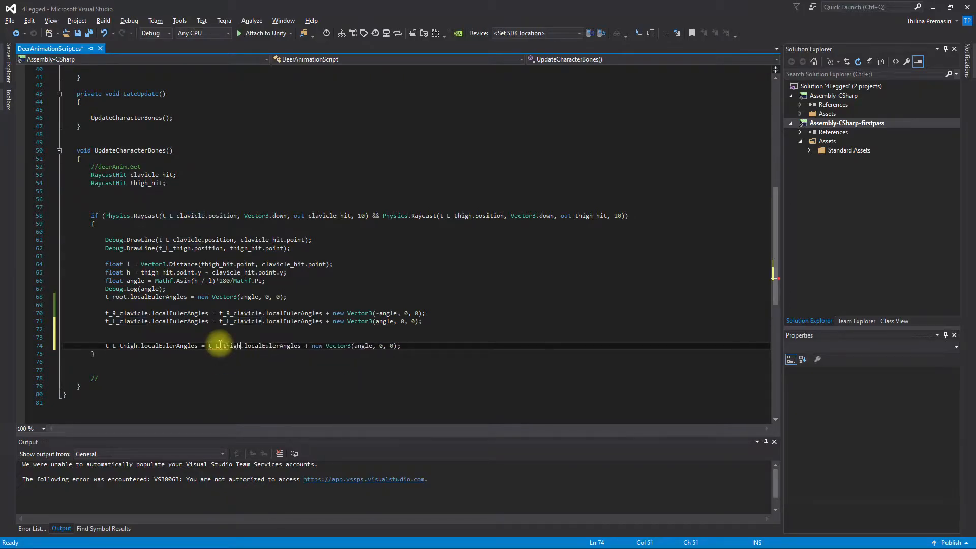
Change the t_L_thigh line's Vector3 arguments to (0, 0, angle) and save the script
double_click(363, 346)
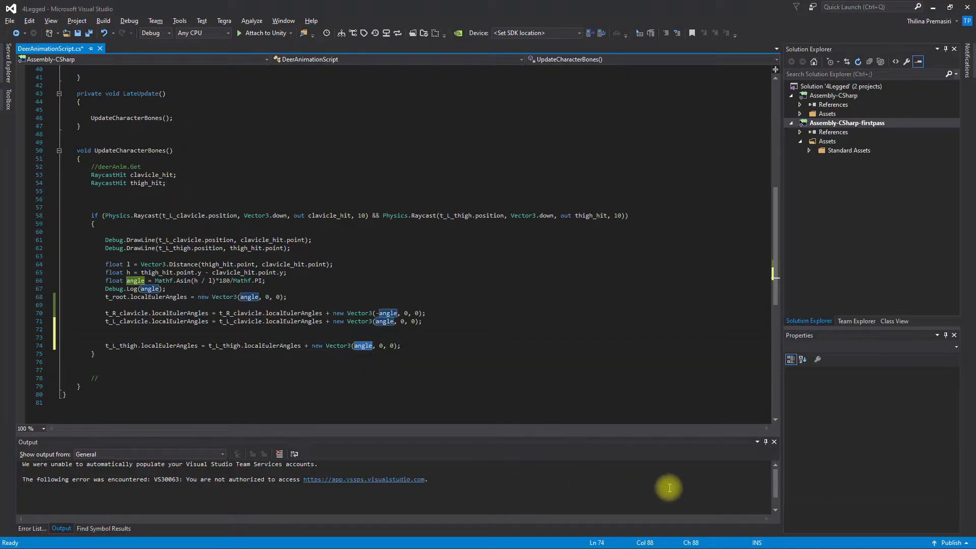
type("0, ")
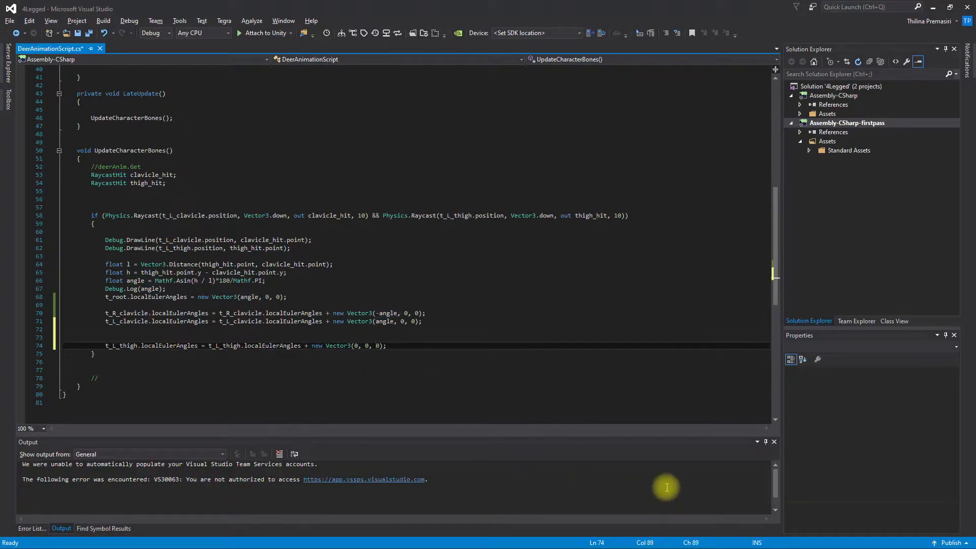
type("angle")
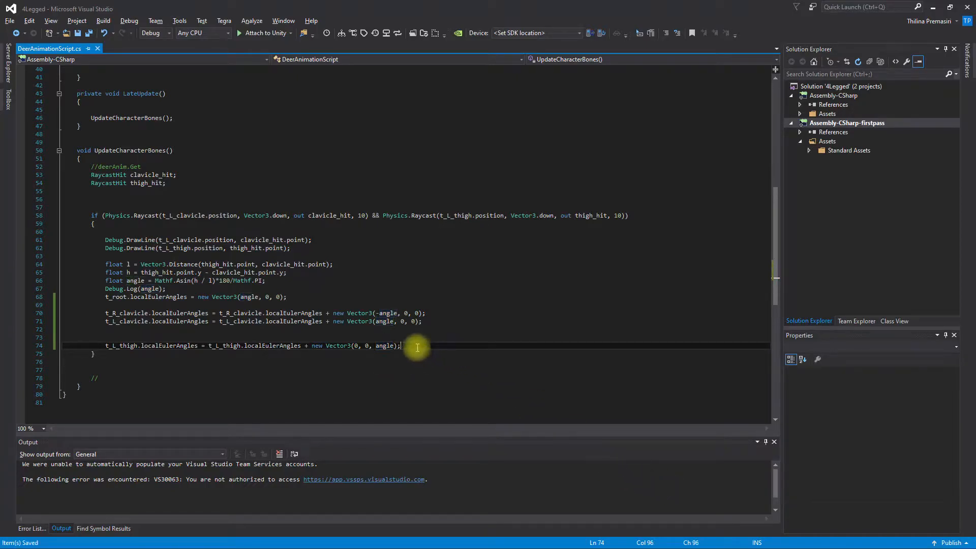
Duplicate the t_L_thigh.localEulerAngles line directly below itself
key("shift+Up")
key("ctrl+c")
key("Right")
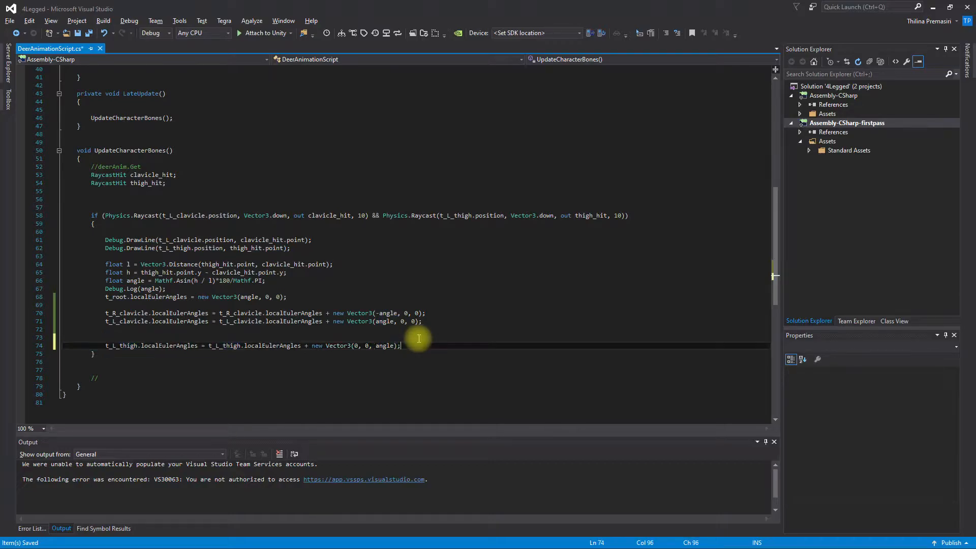
key("ctrl+v")
Change both t_L_thigh references in the upper of the two thigh lines to t_R_thigh, and save the script
left_click_drag(119, 355, 137, 354)
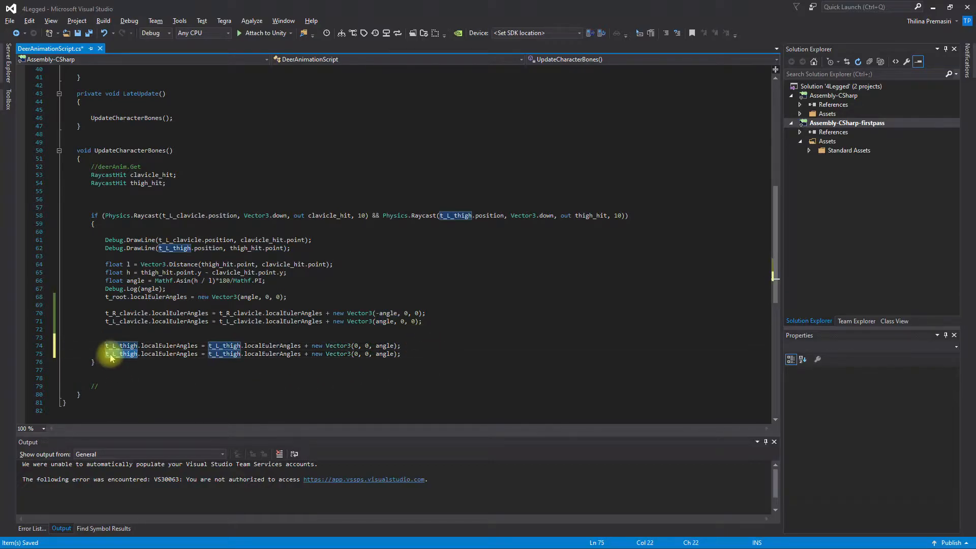
key("Home")
key("Up")
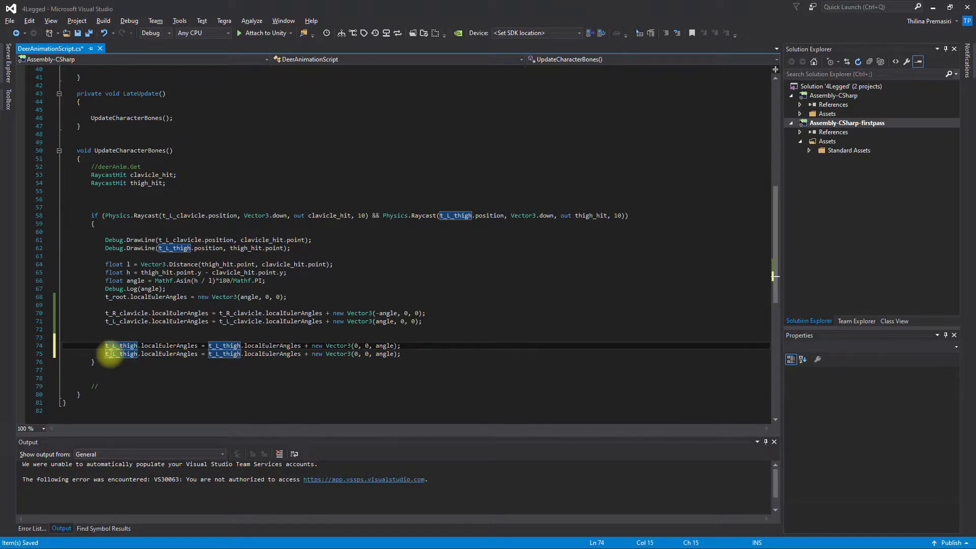
key("Delete")
type("R")
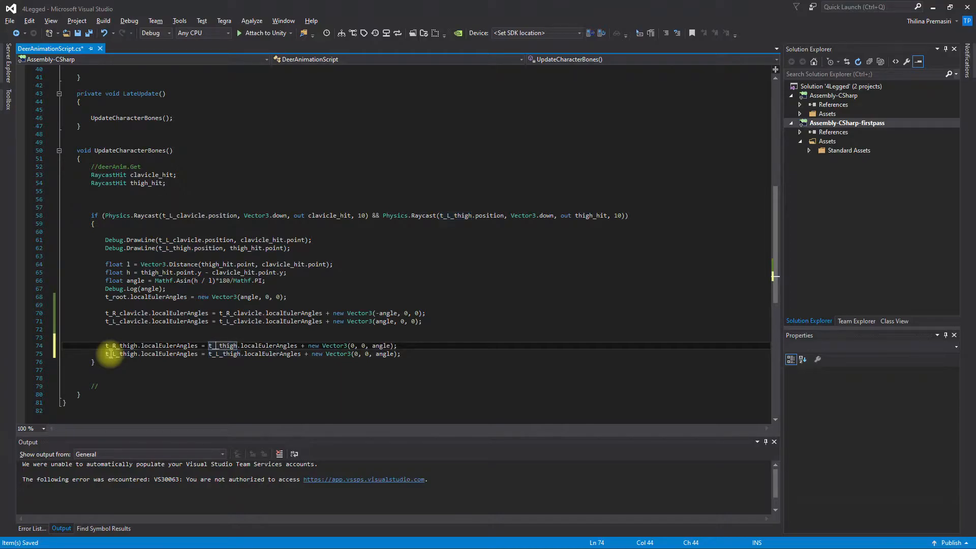
Switch to Unity, run the scene in play mode to examine the hind legs on the ramp, and stop play mode
key("alt+Tab")
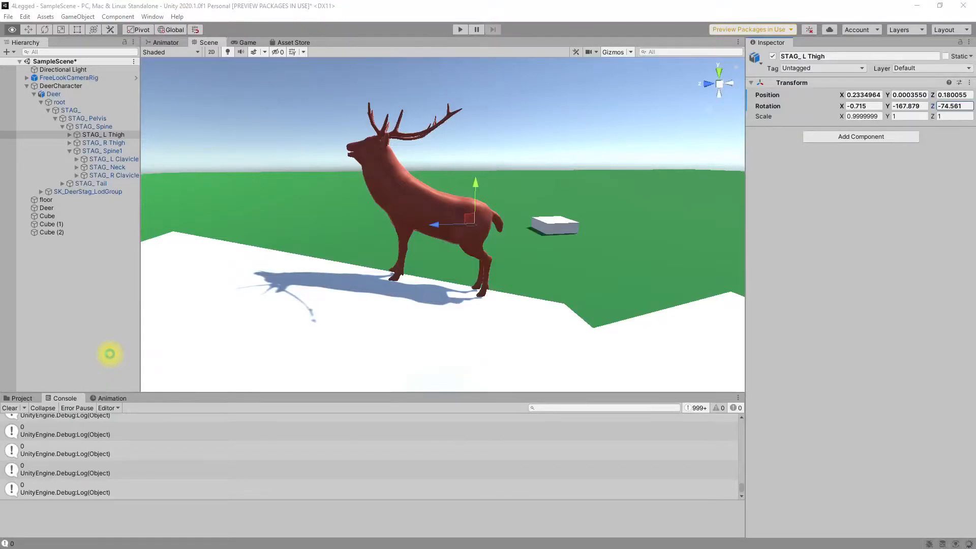
left_click(110, 354)
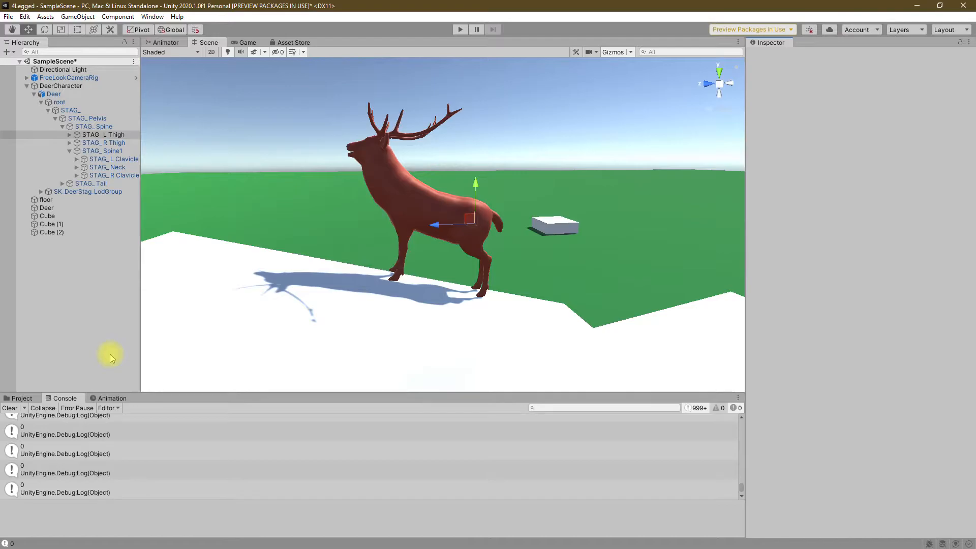
key("ctrl+p")
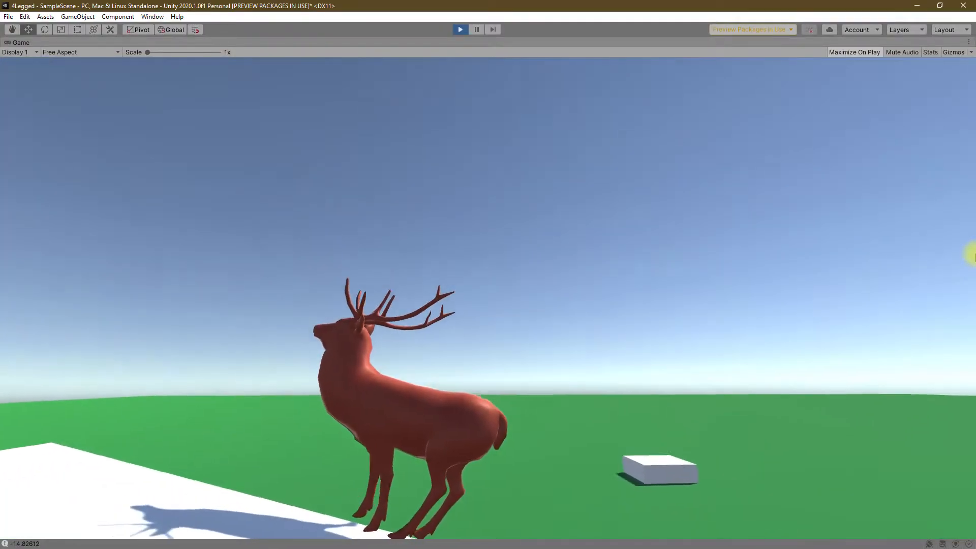
left_click(935, 270)
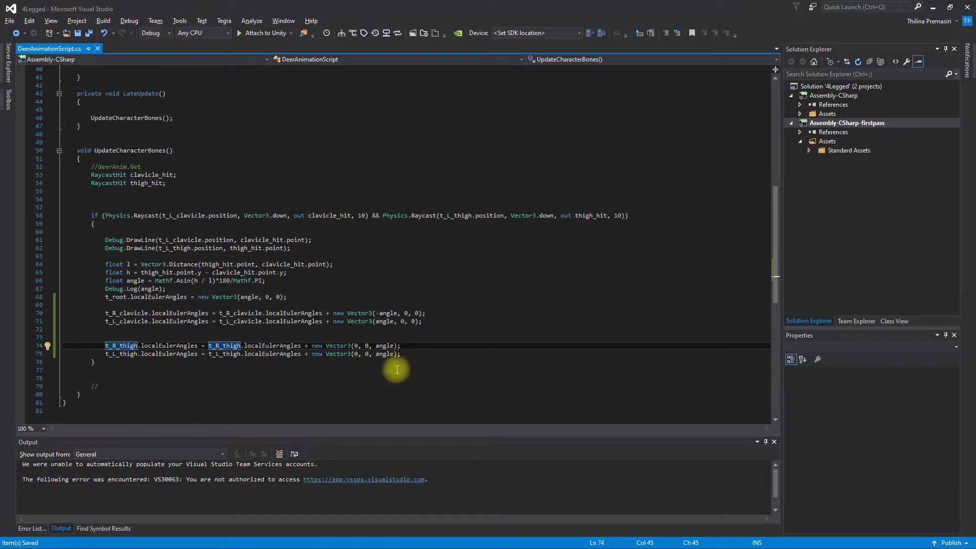
key("alt+Tab")
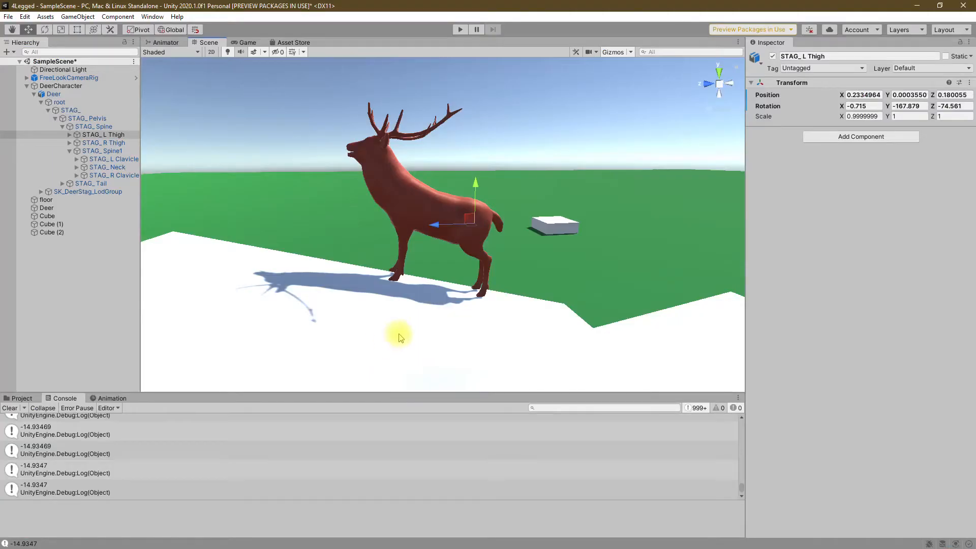
key("ctrl+p")
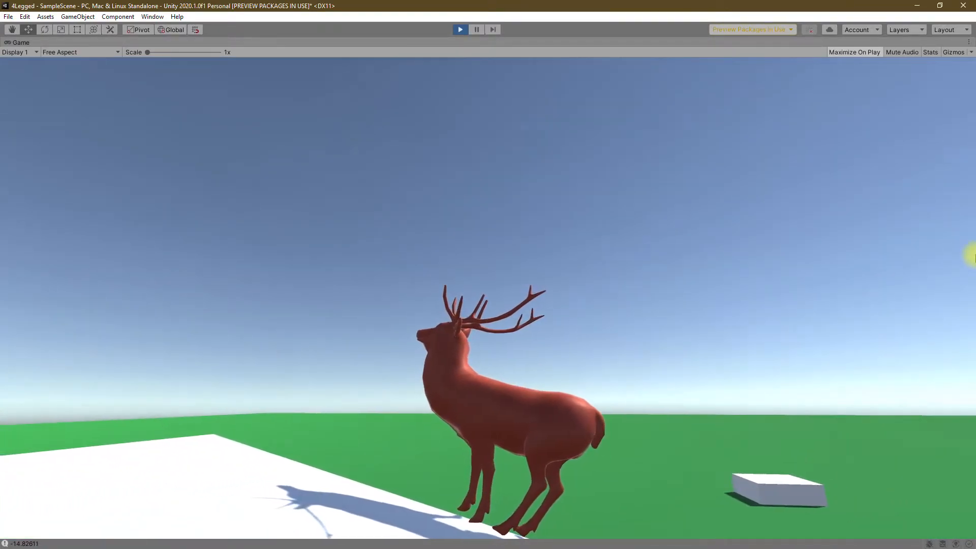
key("ctrl+o")
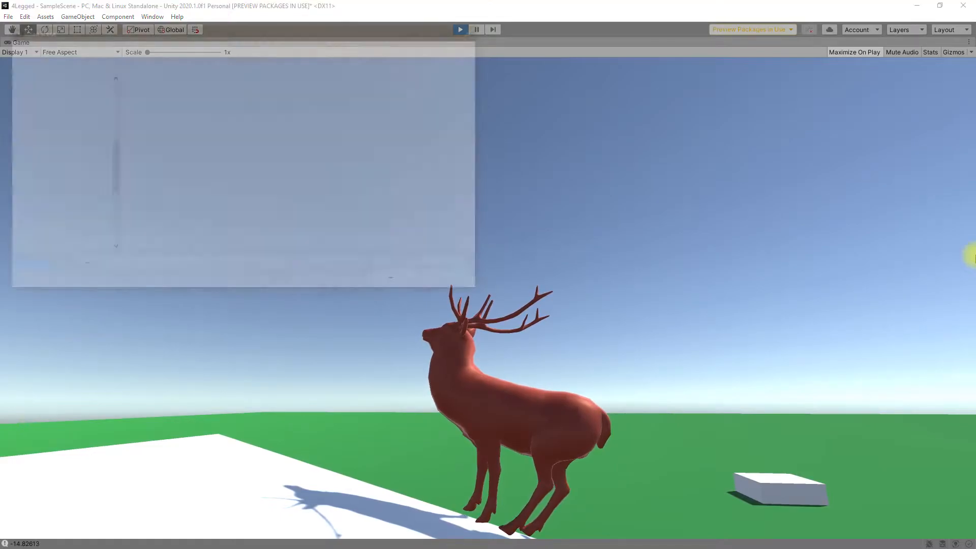
key("Escape")
key("ctrl+p")
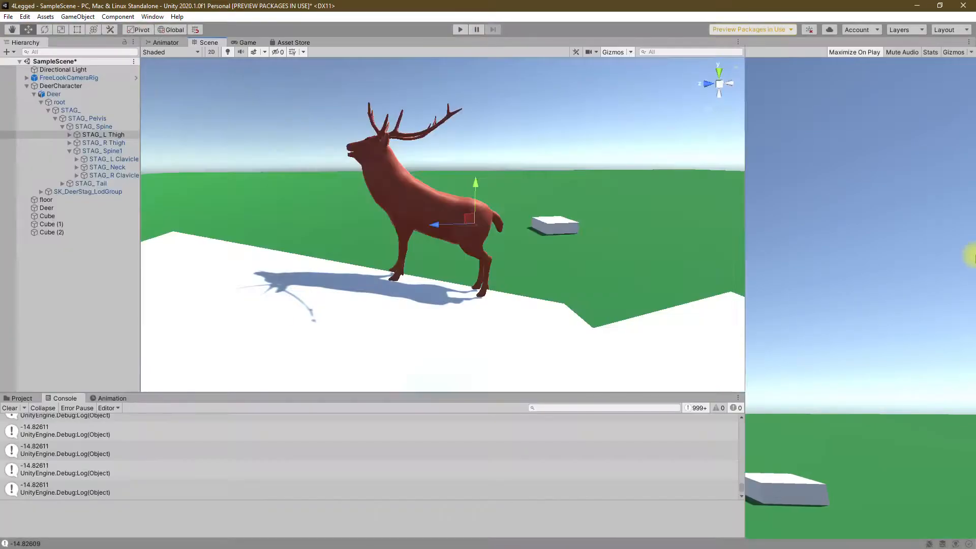
Switch to Visual Studio and change angle to -angle in the t_R_thigh line's Vector3
key("alt+Tab")
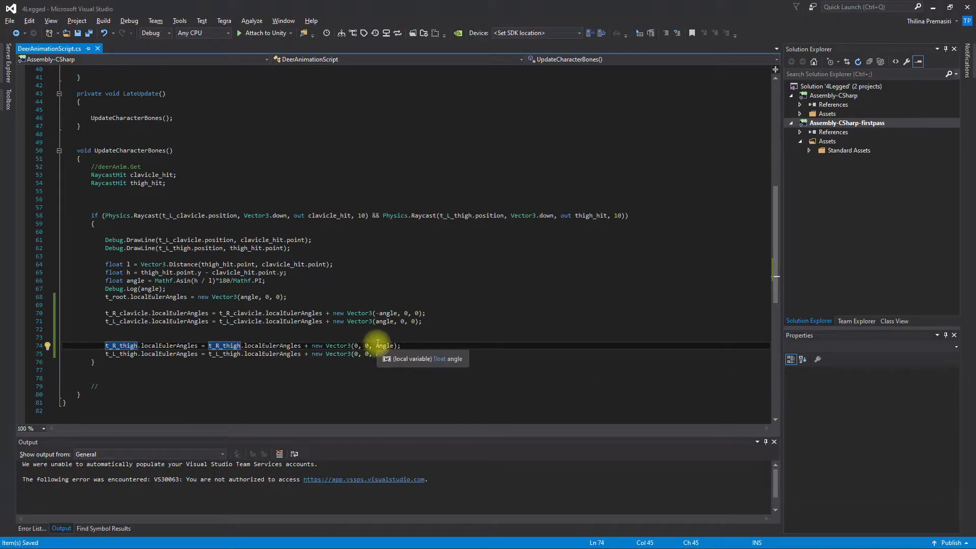
left_click(378, 345)
key("Down")
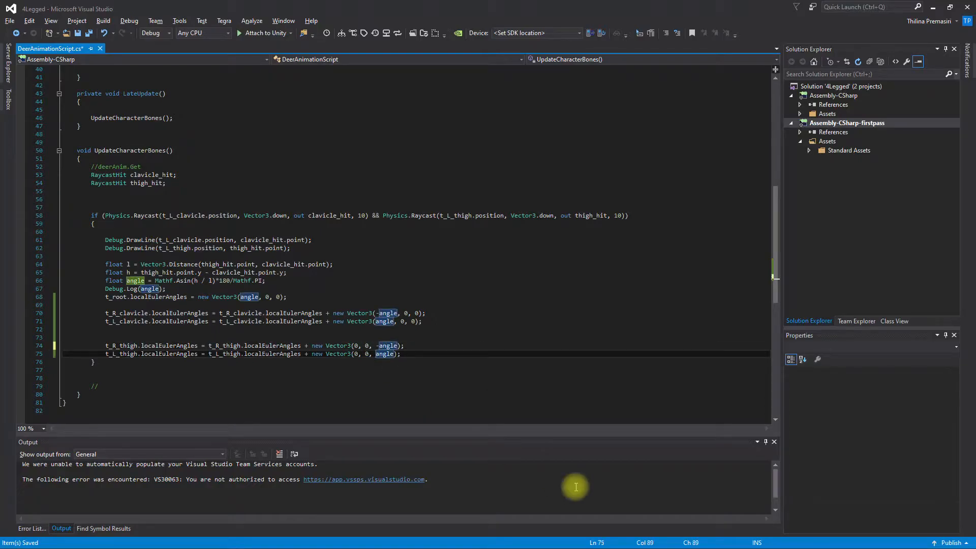
Switch to Unity, run the scene in play mode, and walk the deer onto the ramp
key("alt+Tab")
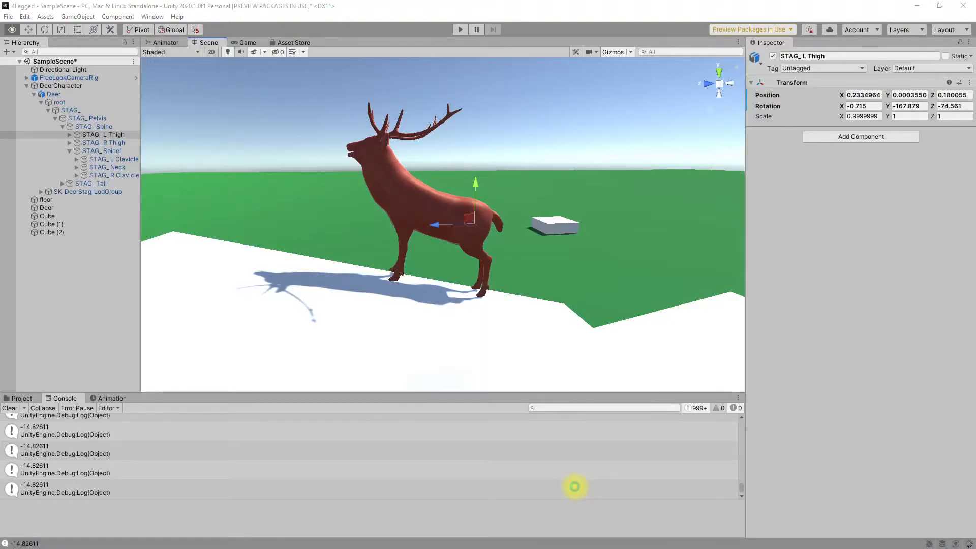
left_click(575, 486)
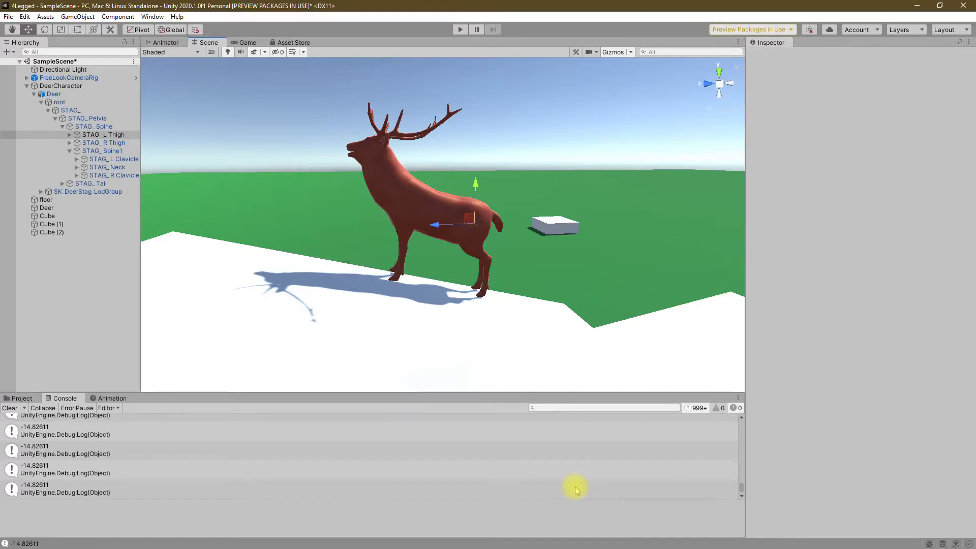
key("ctrl+p")
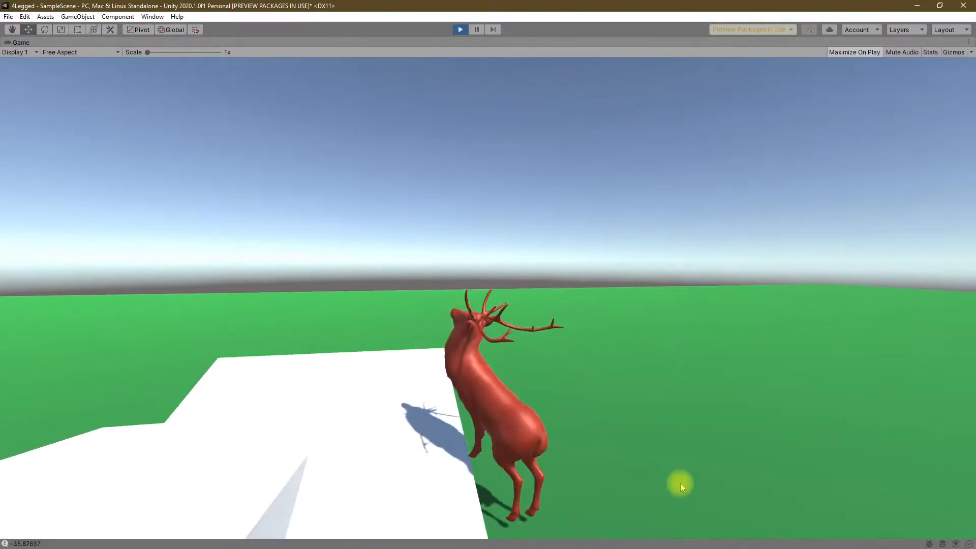
key("w")
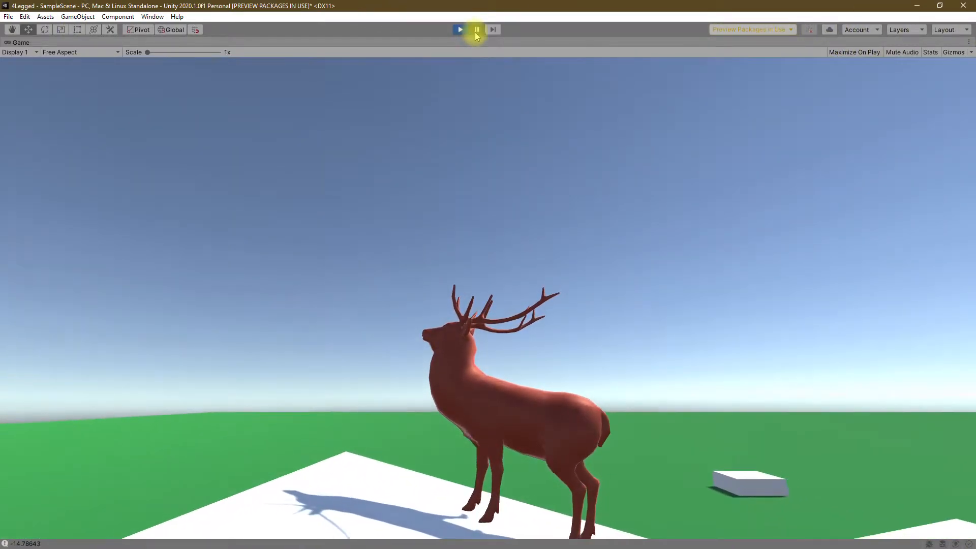
left_click(466, 32)
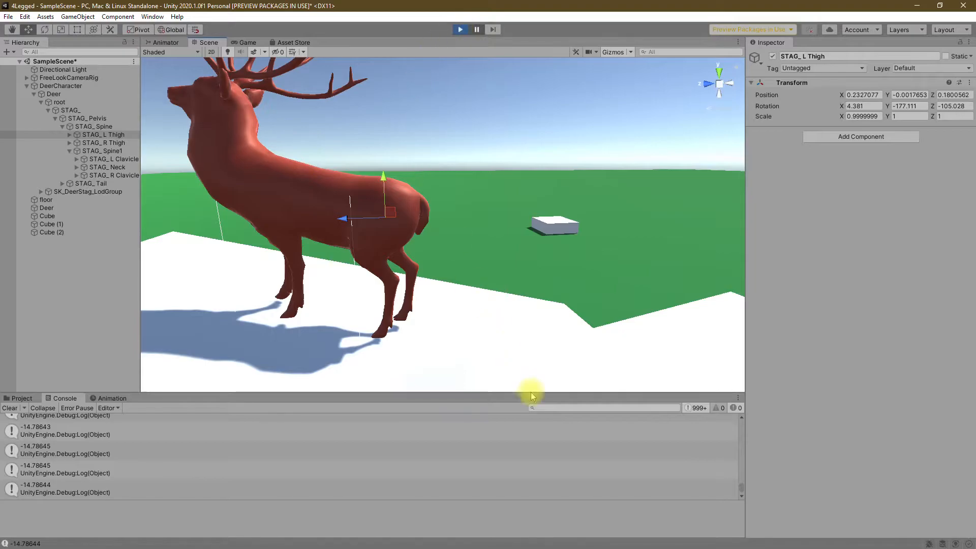
Examine the front and hind legs on the ramp from both sides in the Scene view, and stop play mode
right_click_drag(476, 294, 883, 243)
key("w")
middle_click_drag(655, 220, 637, 146)
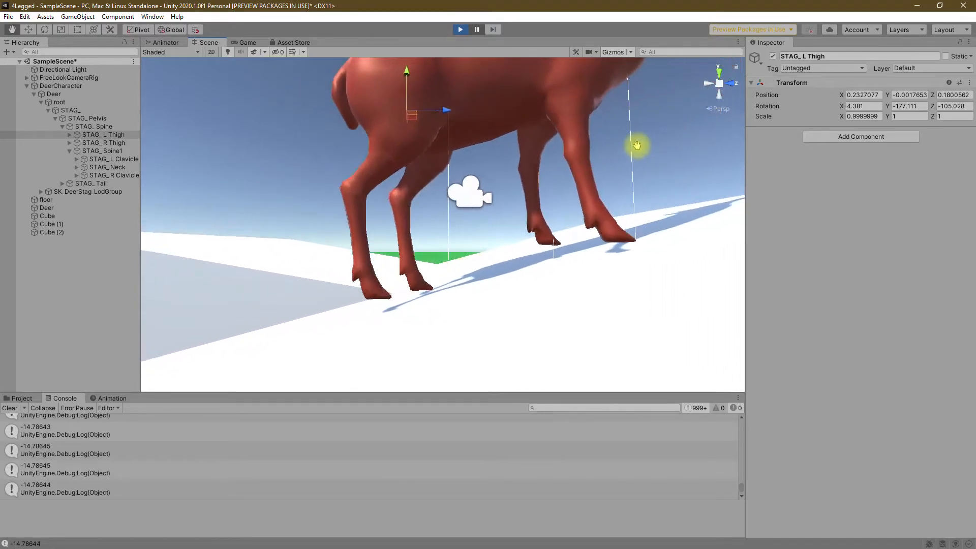
right_click_drag(587, 177, 109, 242)
key("s")
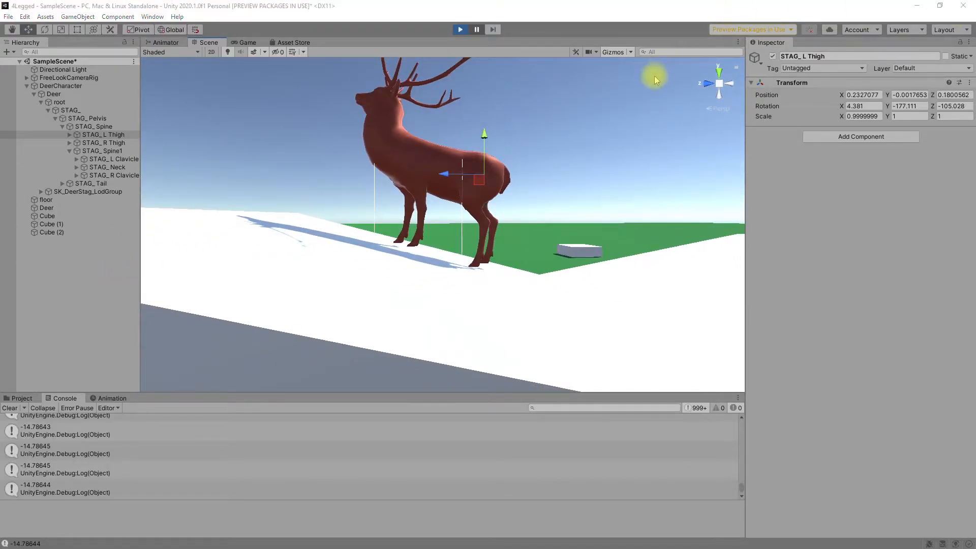
left_click(462, 31)
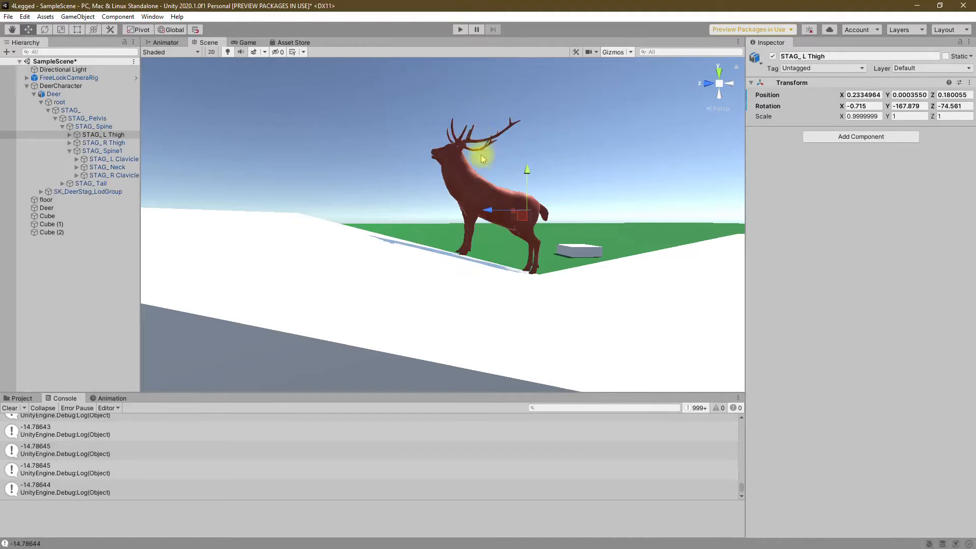
Run the scene again, put the deer on the ramp, and examine its hooves against the slope up close in the Scene view
left_click(458, 30)
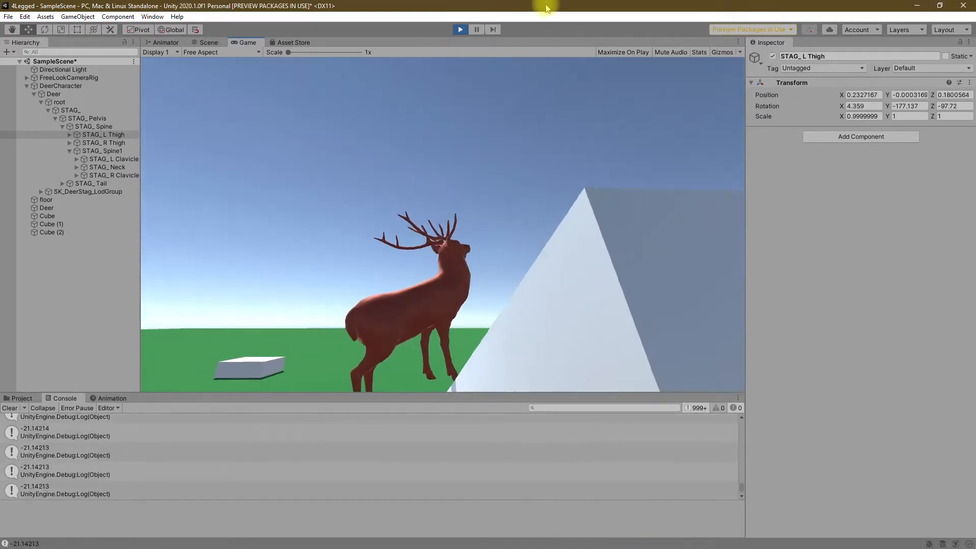
left_click(464, 29)
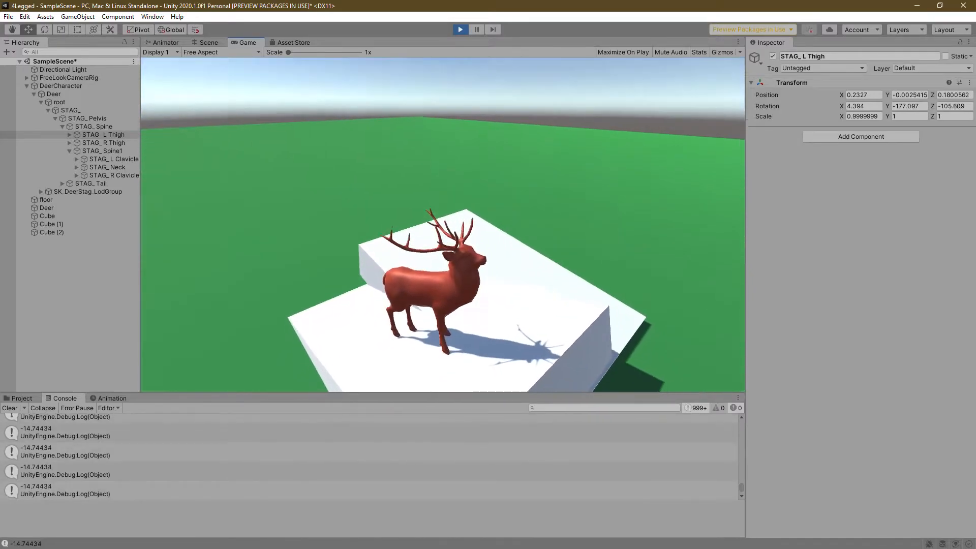
left_click(209, 43)
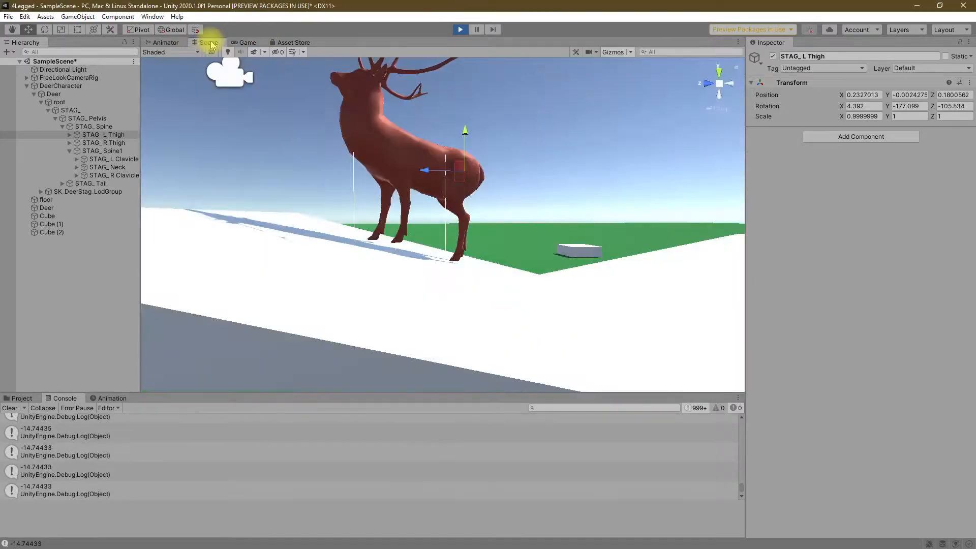
key("w")
right_click_drag(373, 233, 724, 214)
key("s")
key("a")
key("d")
key("w")
key("s")
key("w")
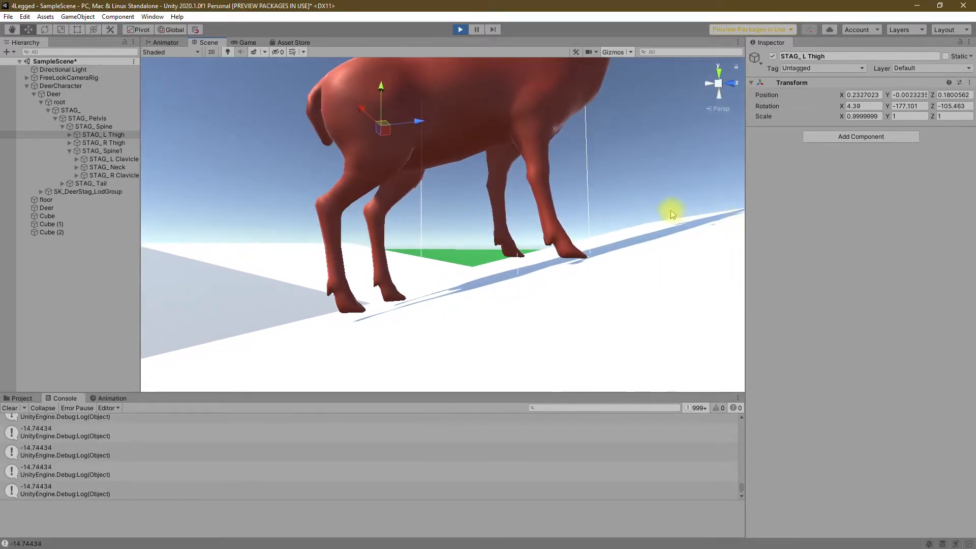
Compare the deer's leg placement from the opposite sides of the ramp while the scene plays, and stop play mode
right_click_drag(435, 282, 962, 280)
key("w")
key("s")
key("w")
key("s")
right_click_drag(344, 336, 370, 320)
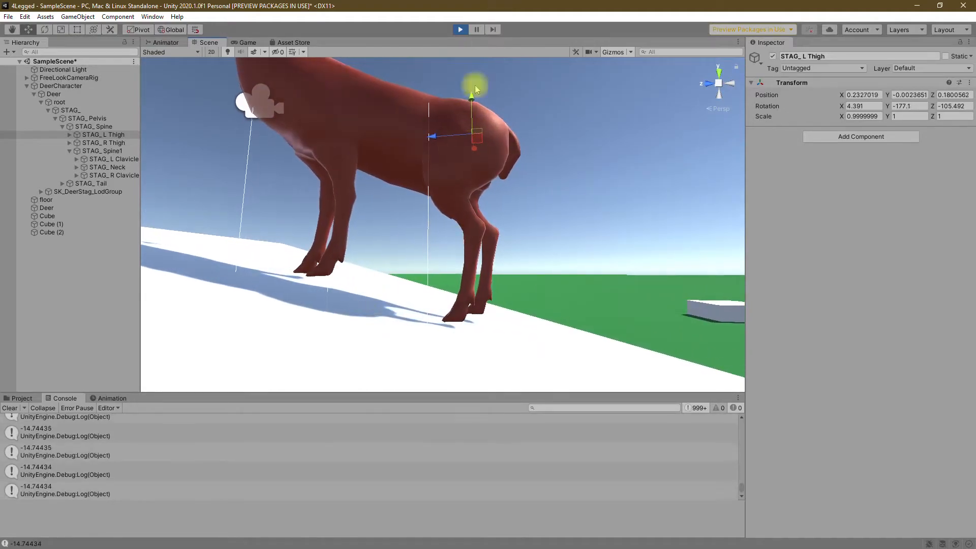
right_click_drag(401, 234, 909, 396)
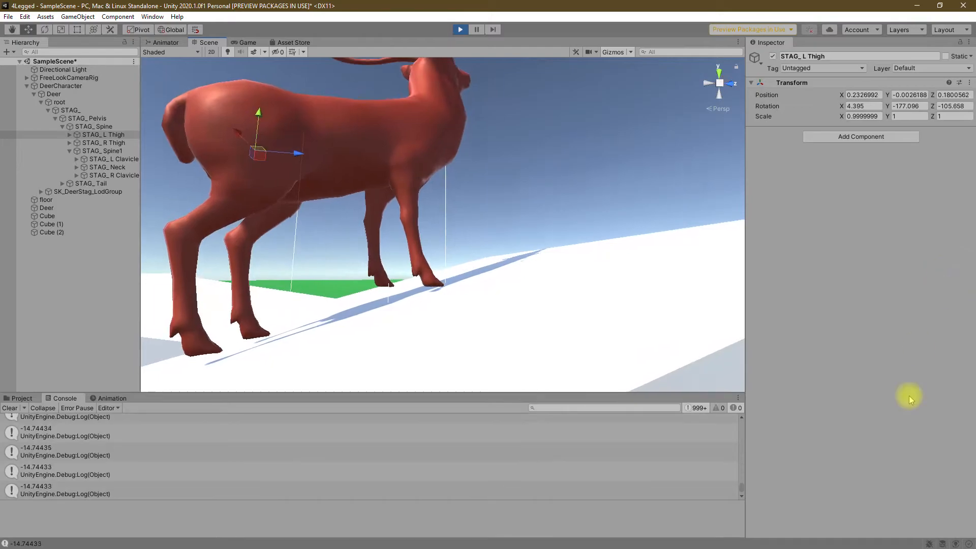
right_click_drag(388, 301, 328, 319)
key("s")
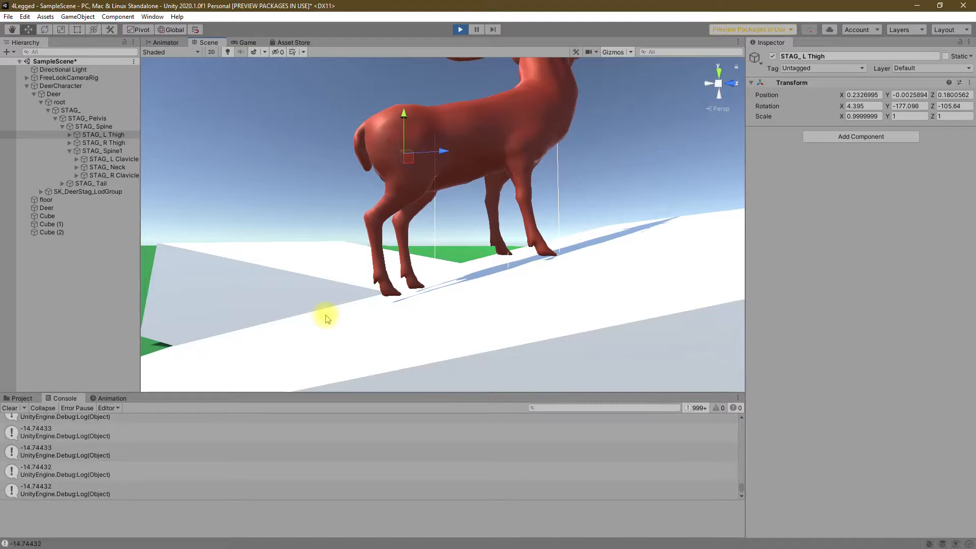
key("ctrl+p")
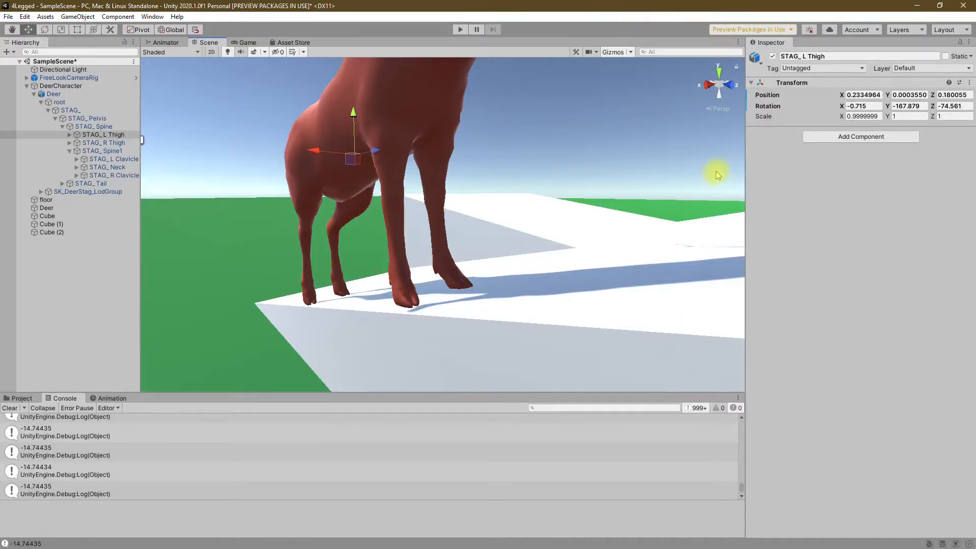
Duplicate ramp Cube (1), place the copy at Y 2.56, Z 12.62, and rotate it to X -35.04 as a steeper continuation
right_click_drag(466, 269, 532, 252)
middle_click_drag(532, 252, 610, 234)
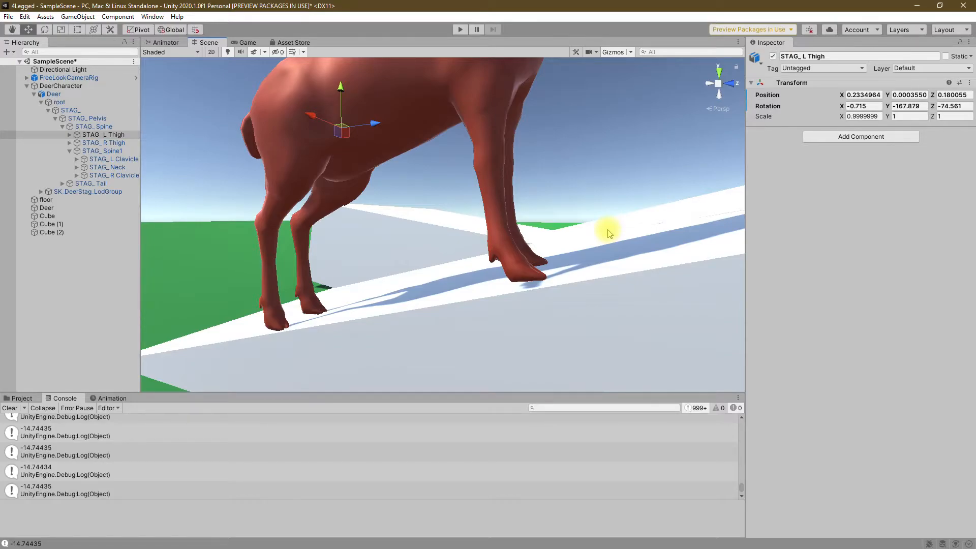
scroll(440, 170, "down", 10)
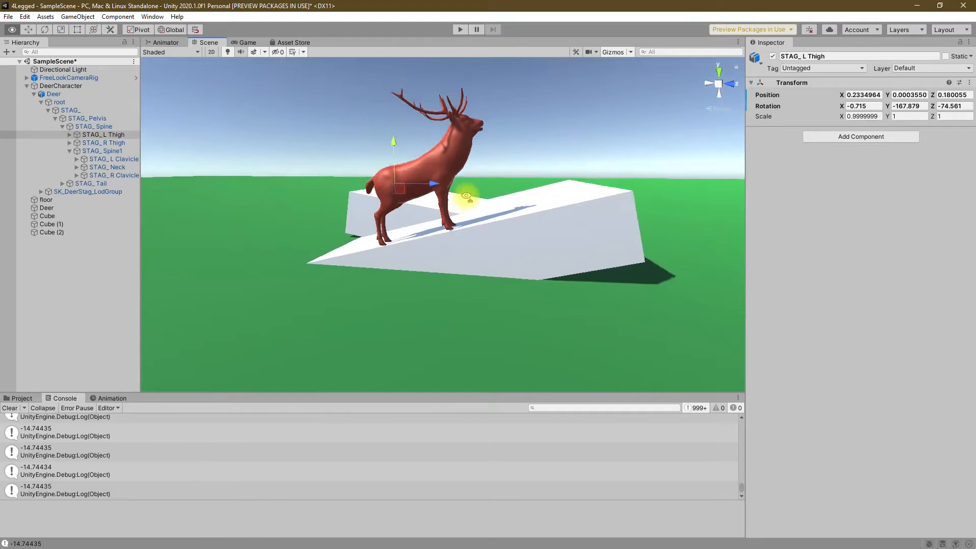
left_click(479, 221)
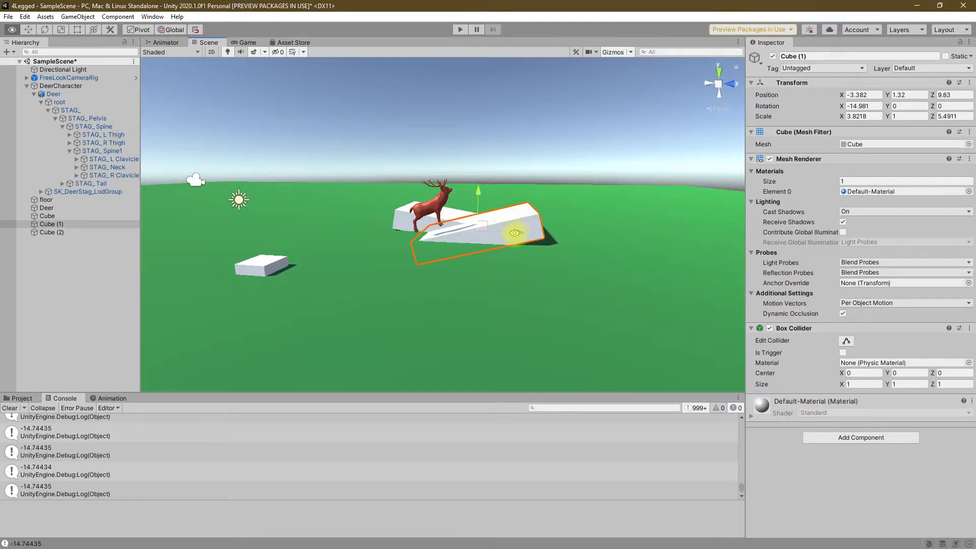
right_click_drag(514, 233, 531, 231)
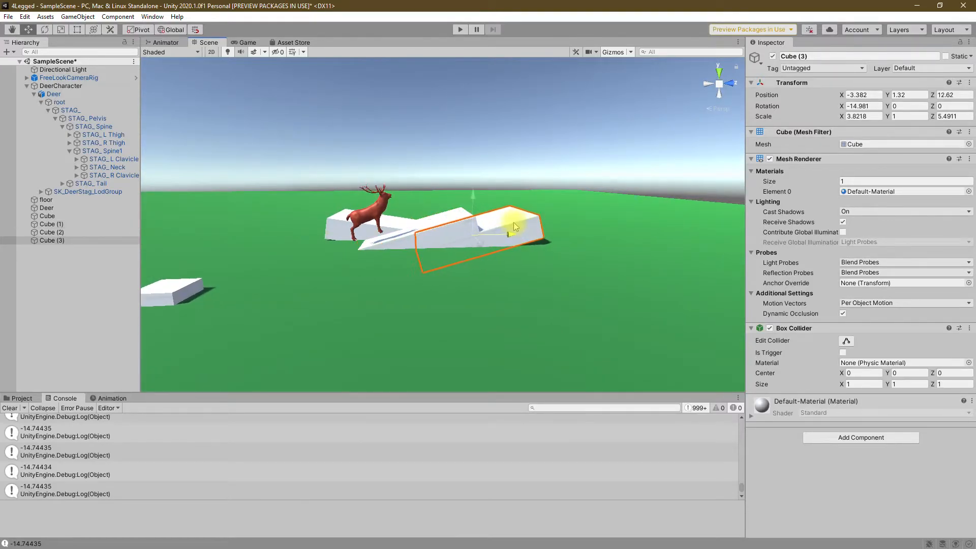
left_click_drag(463, 198, 436, 200)
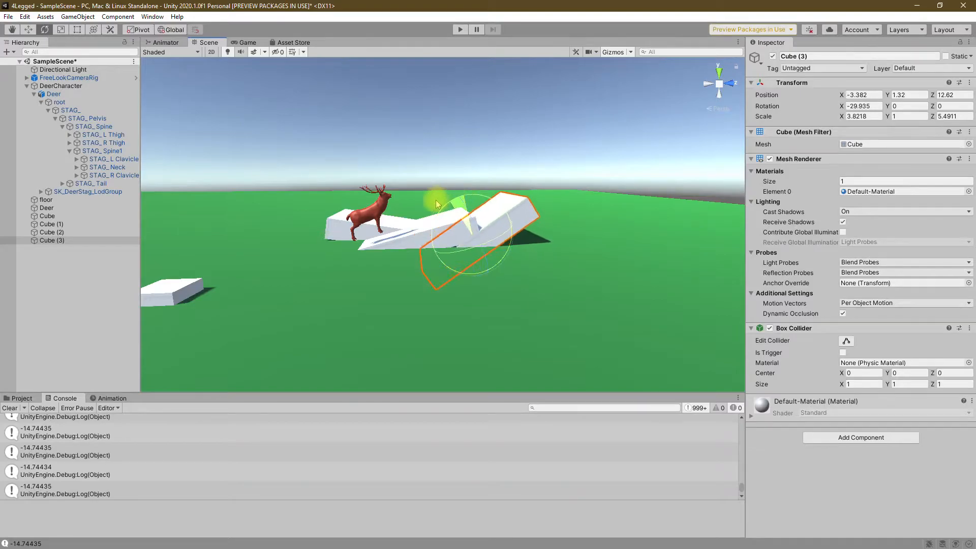
key("w")
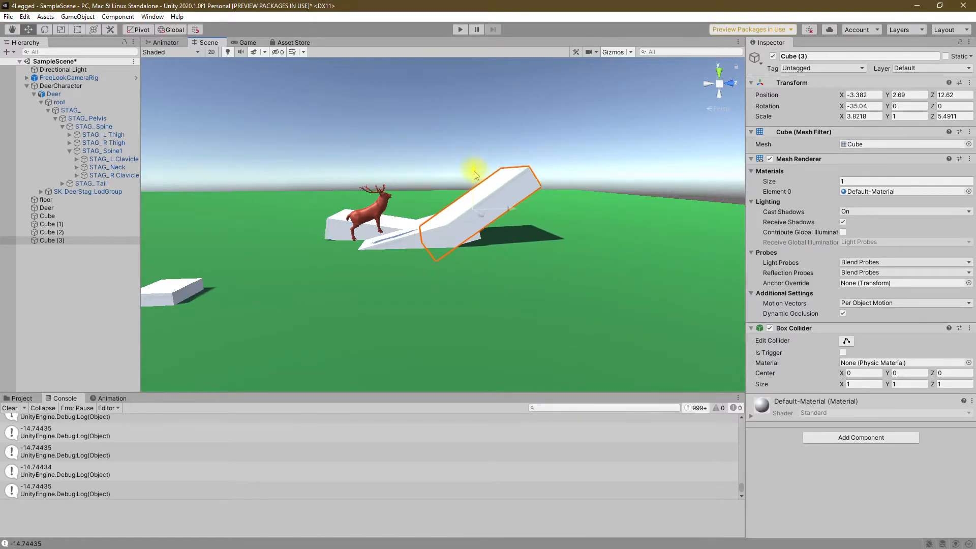
right_click_drag(478, 285, 454, 285)
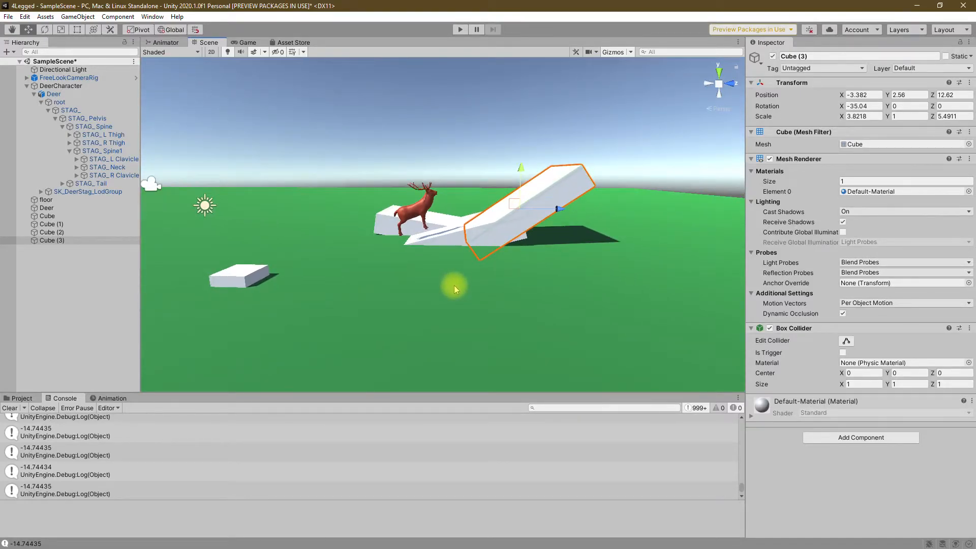
Run the scene, walk the deer up the steeper ramp to check its pose, and stop play mode
key("ctrl+p")
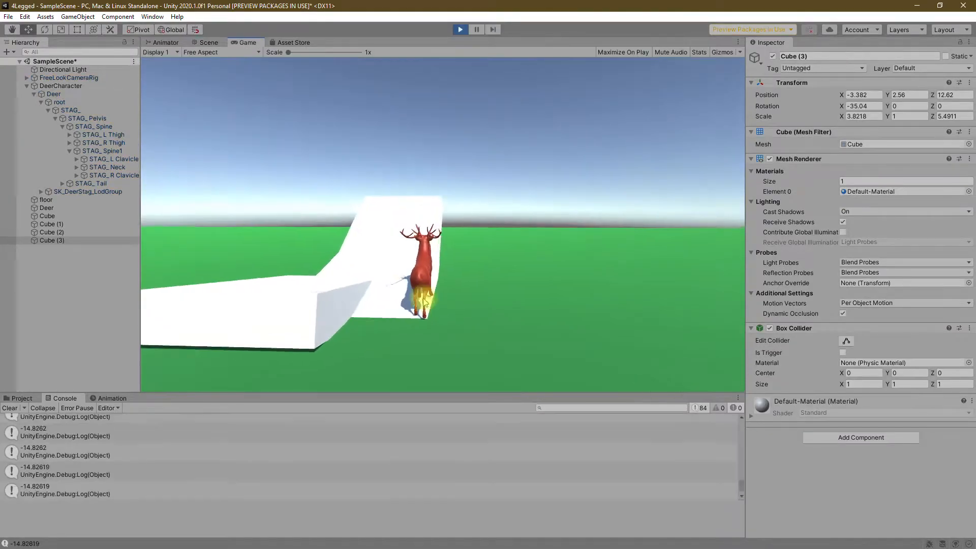
key("w")
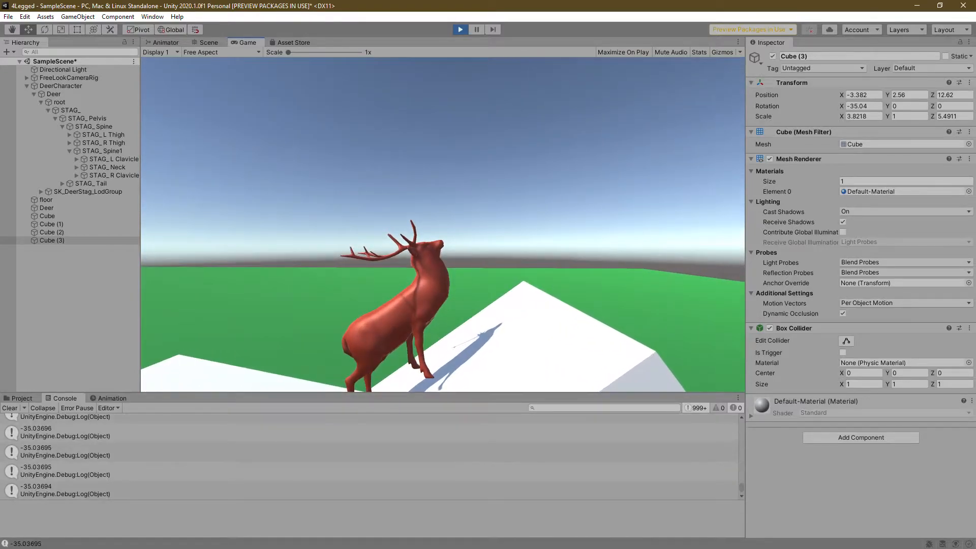
key("ctrl+p")
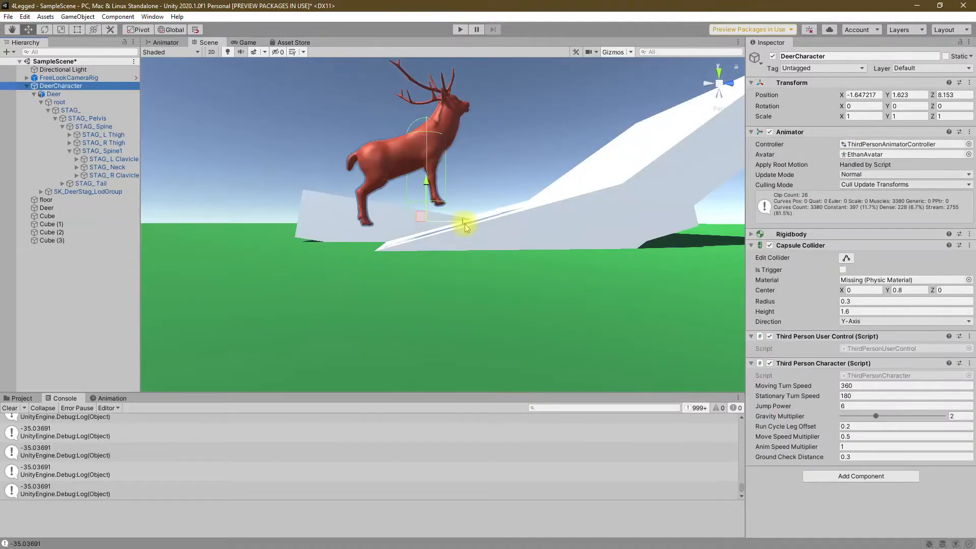
Move DeerCharacter over the lower part of the first ramp, to about Y 1.533 and Z 8.564
left_click_drag(467, 223, 299, 212)
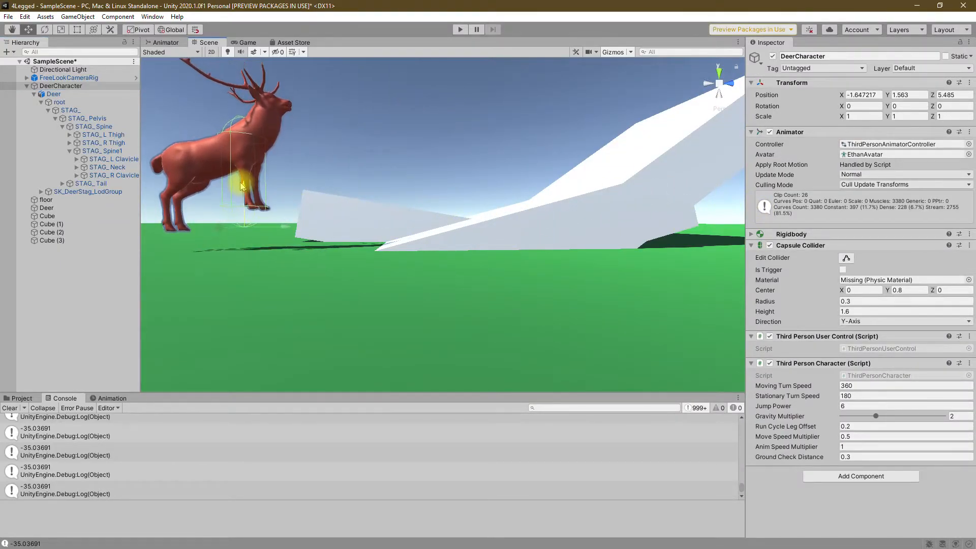
left_click_drag(289, 237, 501, 228)
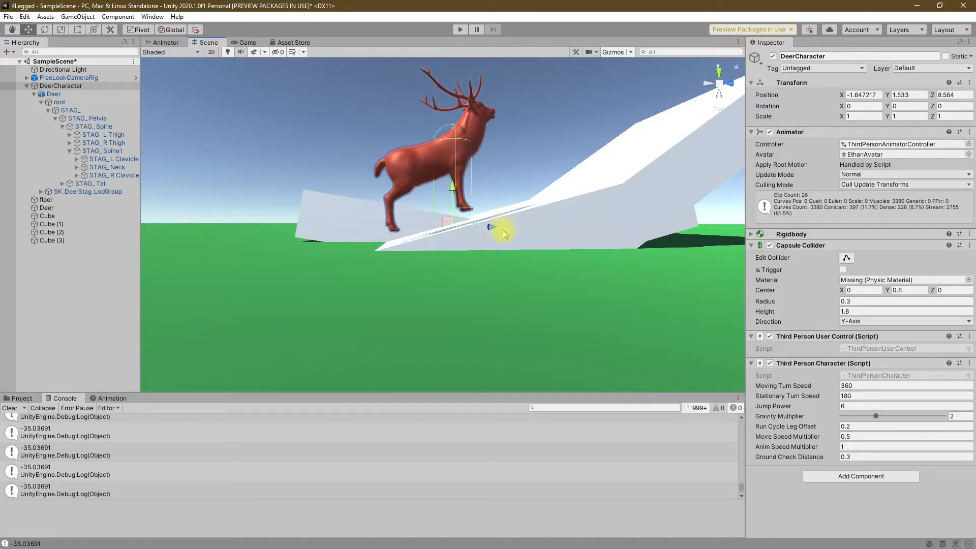
scroll(505, 233, "up", 5)
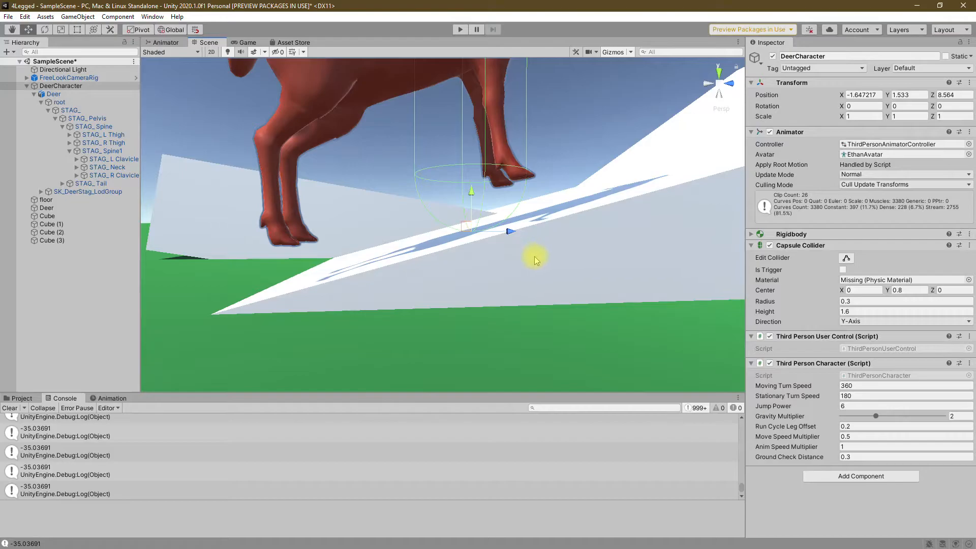
key("s")
right_click_drag(550, 274, 508, 288)
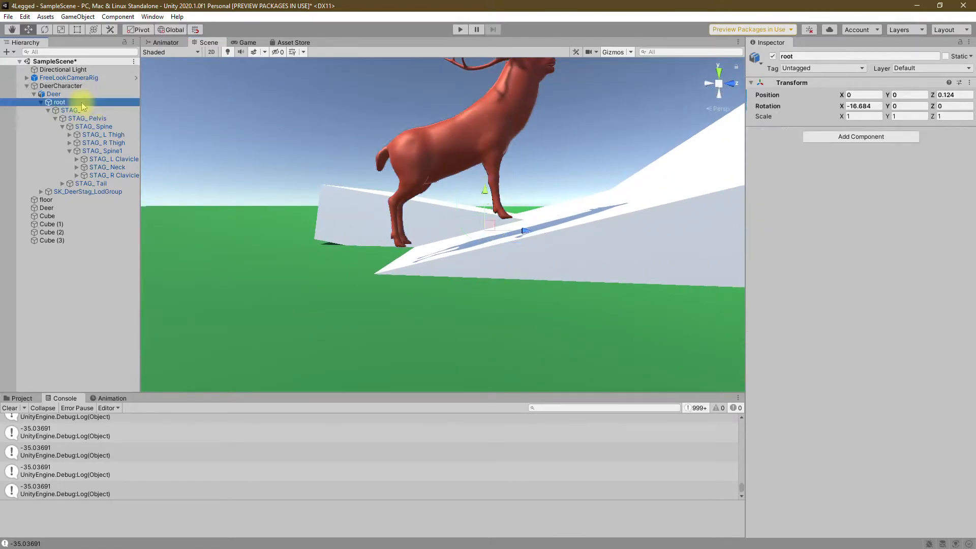
Check the pivots of Deer and DeerCharacter, and set the root bone's X rotation to 0
mouse_move(542, 240)
right_mouse_down()
mouse_move(523, 246)
mouse_move(527, 233)
right_mouse_up()
left_click(53, 95)
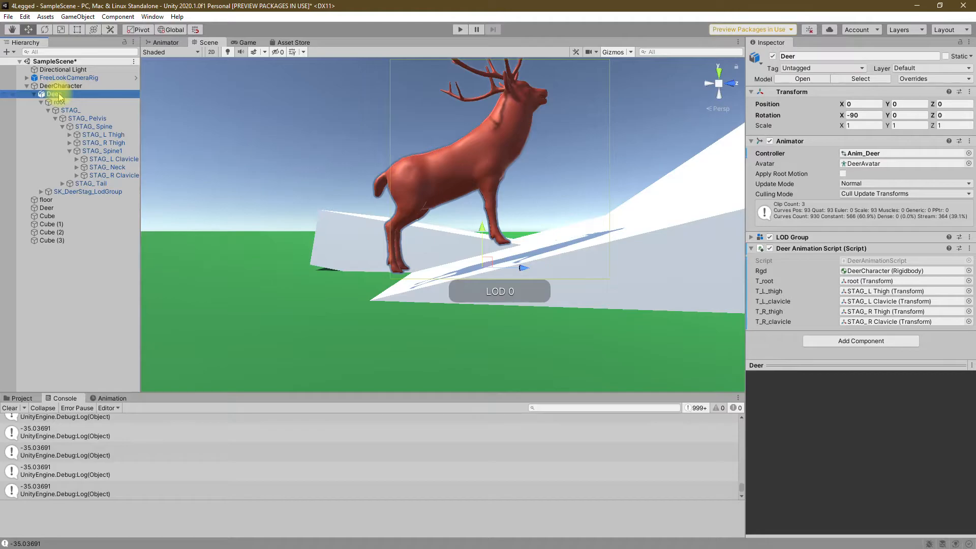
left_click(57, 87)
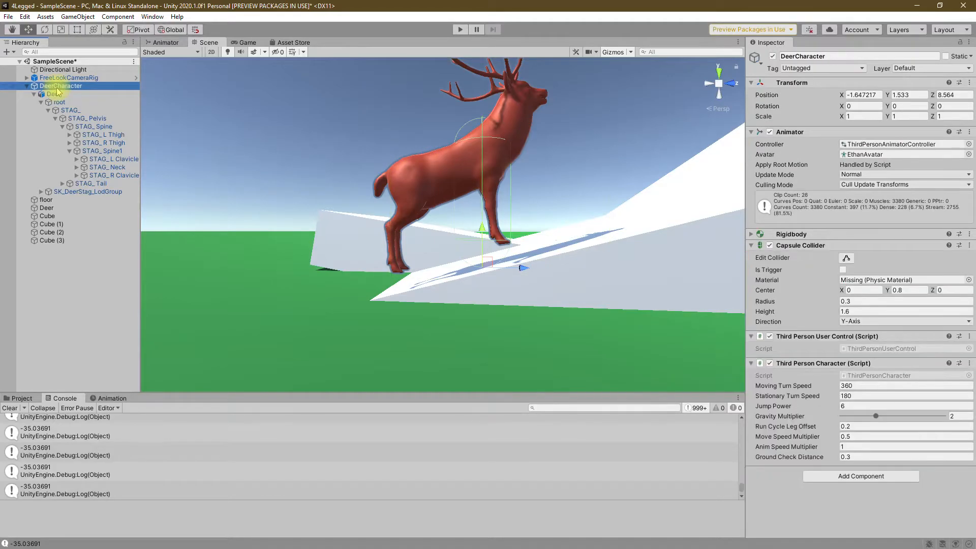
scroll(543, 277, "up", 3)
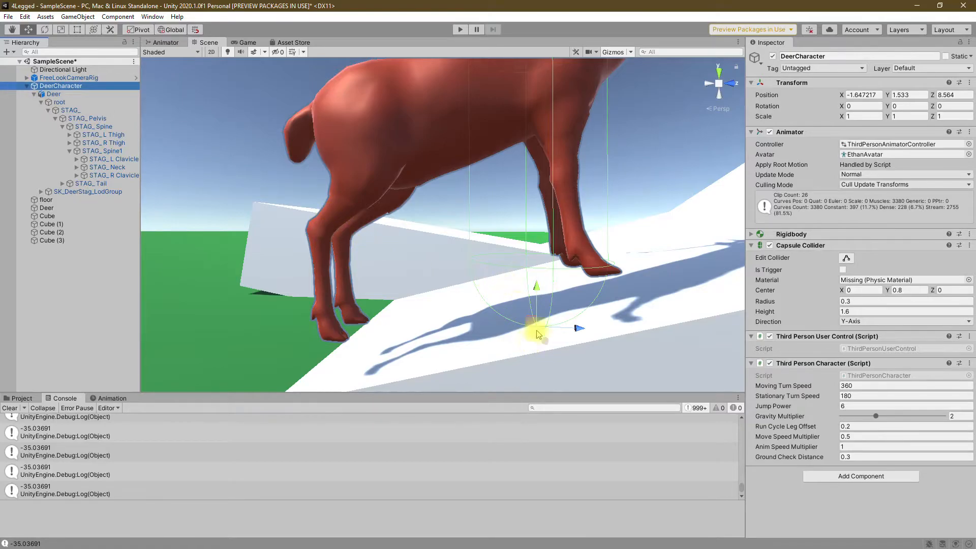
left_click(72, 102)
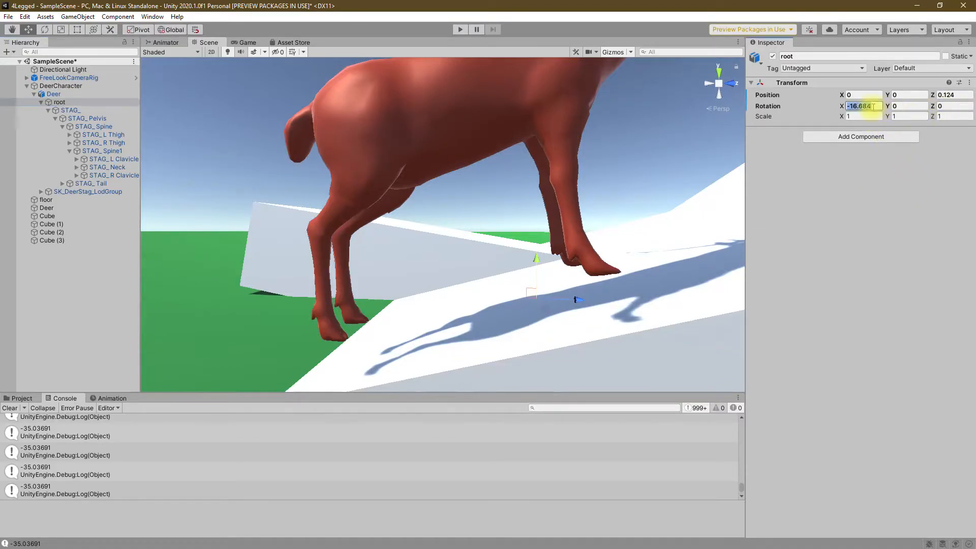
type("0")
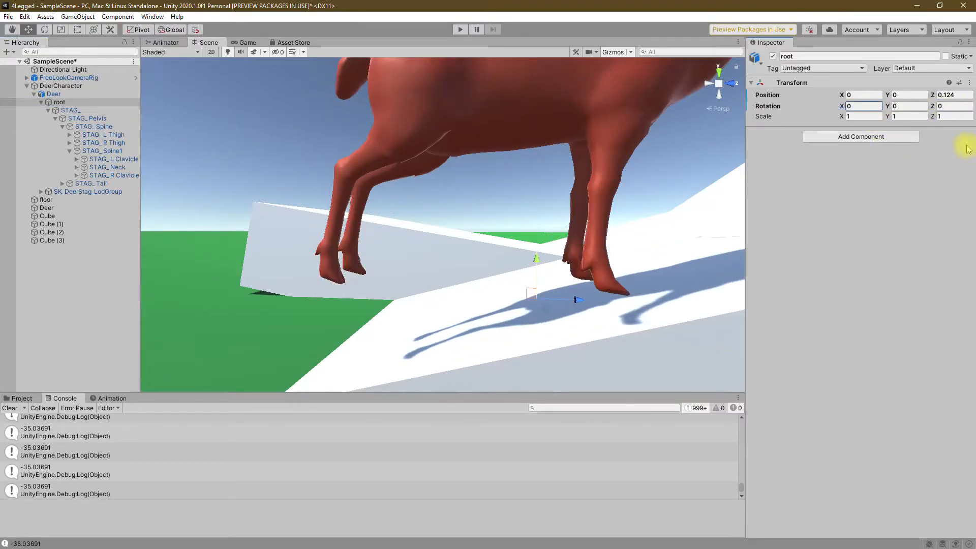
Examine the deer's stance over the ramp and check the pivots of STAG_ L Thigh, STAG_ Spine, root and Deer
mouse_move(521, 310)
right_mouse_down()
mouse_move(506, 288)
mouse_move(514, 289)
mouse_move(507, 305)
right_mouse_up()
key("s")
key("w")
key("e")
key("w")
key("s")
key("q")
key("e")
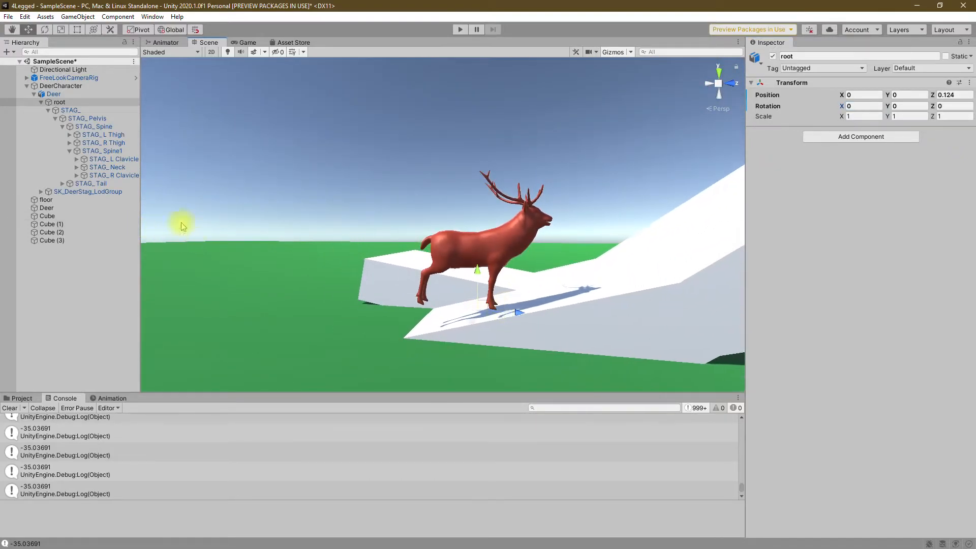
left_click(108, 136)
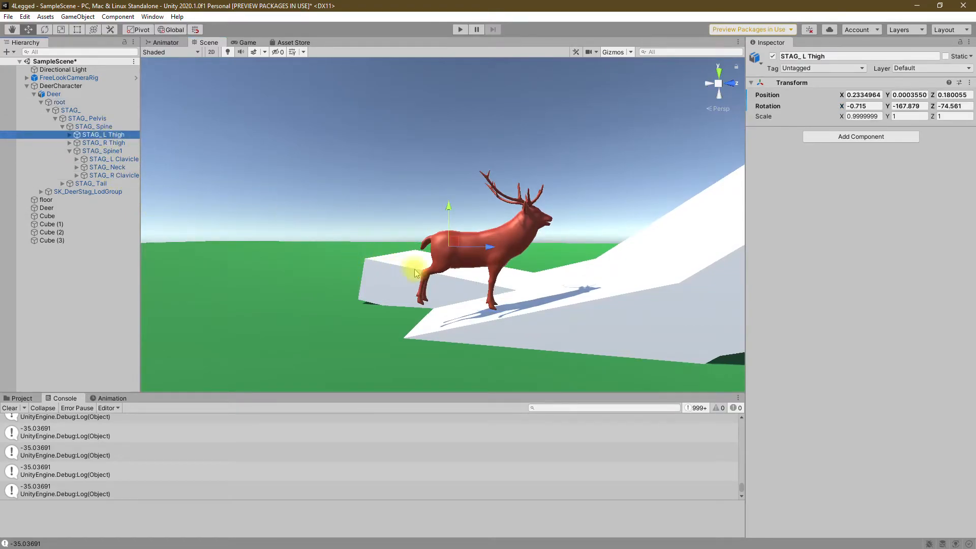
left_click(91, 126)
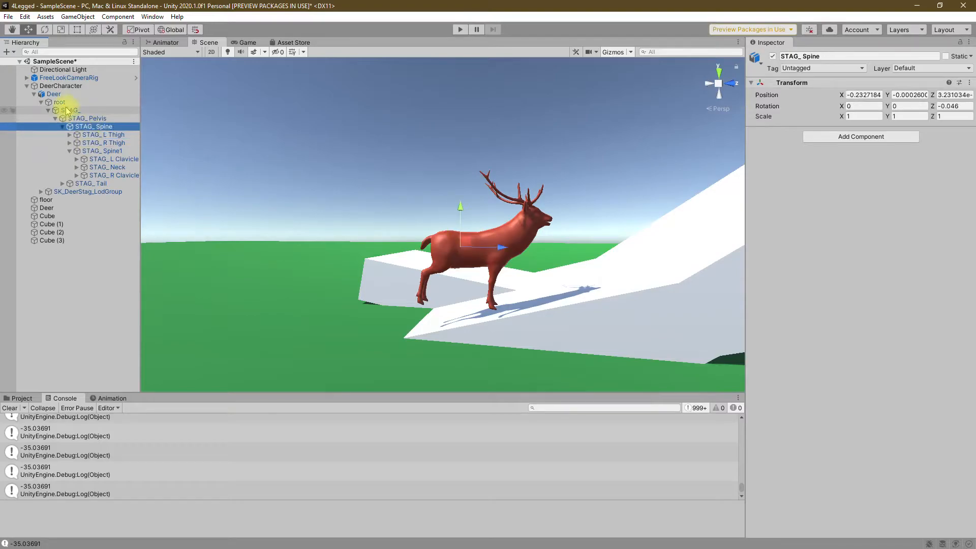
left_click(60, 101)
left_click(57, 95)
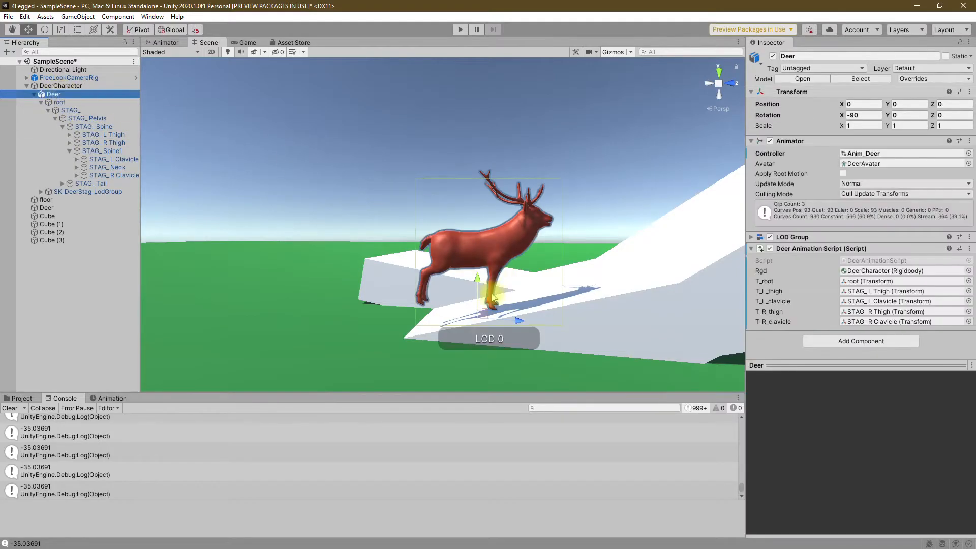
mouse_move(517, 321)
left_mouse_down()
mouse_move(447, 311)
mouse_move(517, 304)
left_mouse_up()
key("ctrl+z")
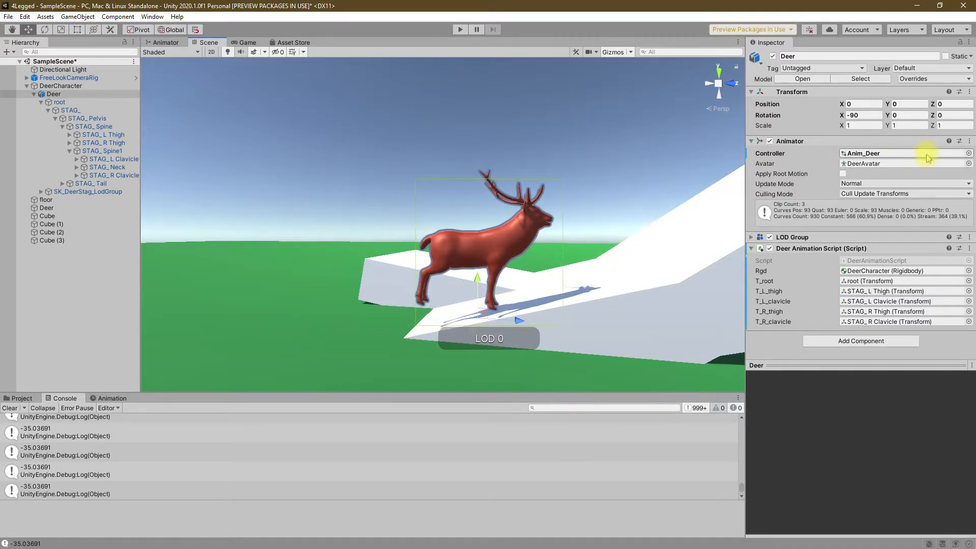
Inspect up close where DeerCharacter's capsule collider and pivot meet the ramp beneath the hooves
left_click(61, 85)
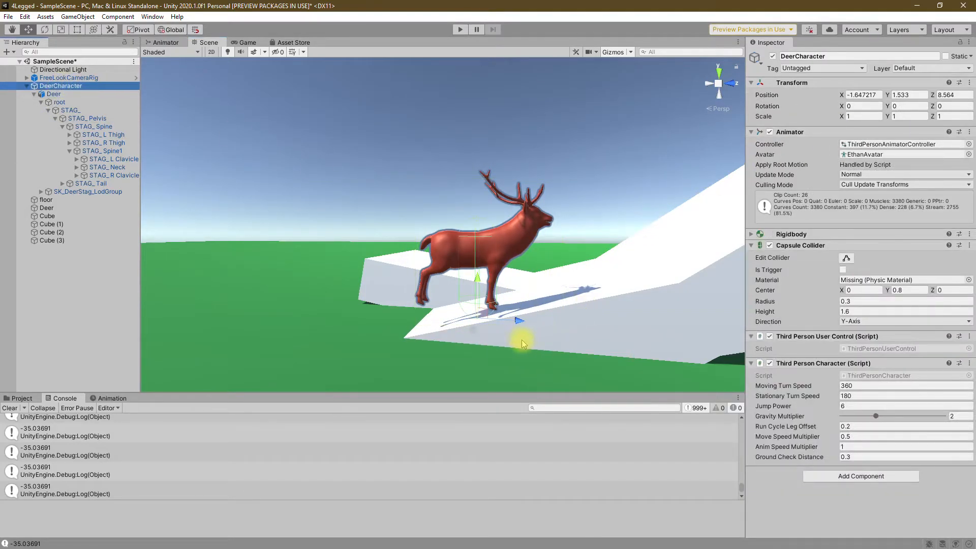
scroll(524, 343, "up", 3)
left_click_drag(392, 321, 403, 347, "alt")
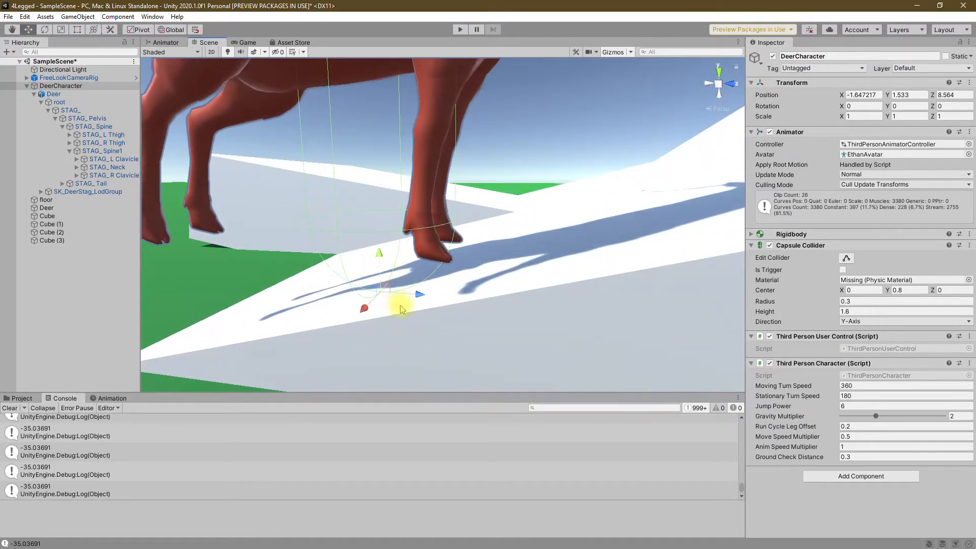
left_click_drag(443, 299, 497, 268, "alt")
left_click_drag(446, 331, 398, 397, "alt")
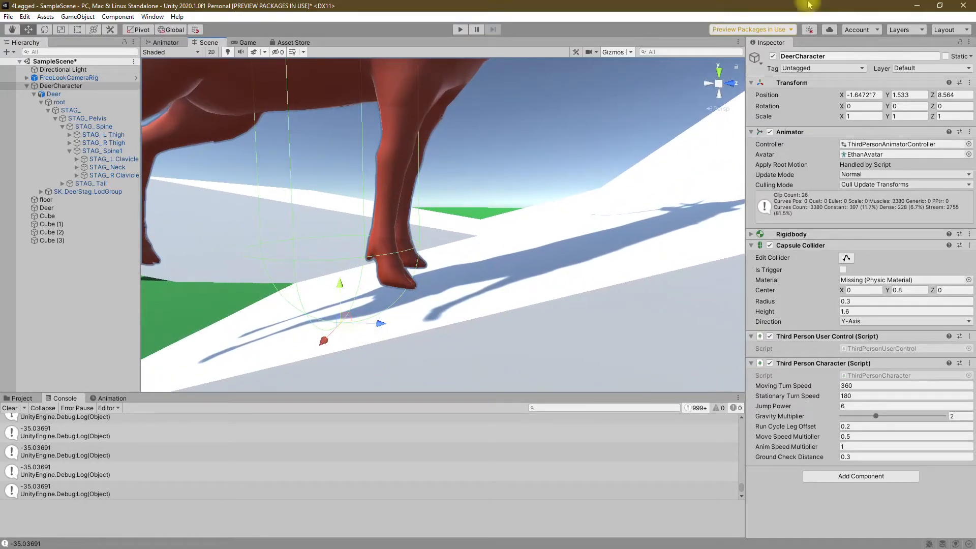
Using a right-side orthographic view, move DeerCharacter farther up the first ramp to about Y 1.929 and Z 10.131
left_click(720, 112)
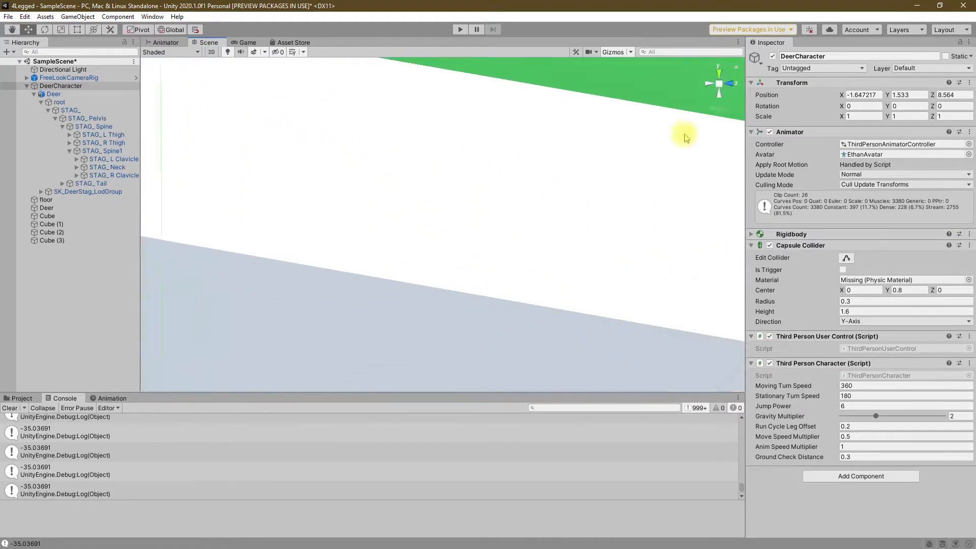
left_click(729, 86)
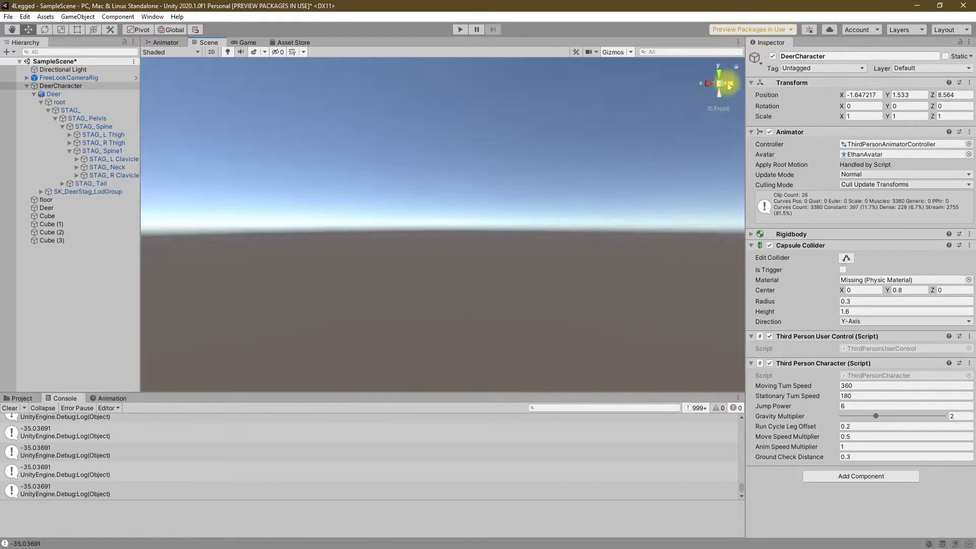
double_click(54, 93)
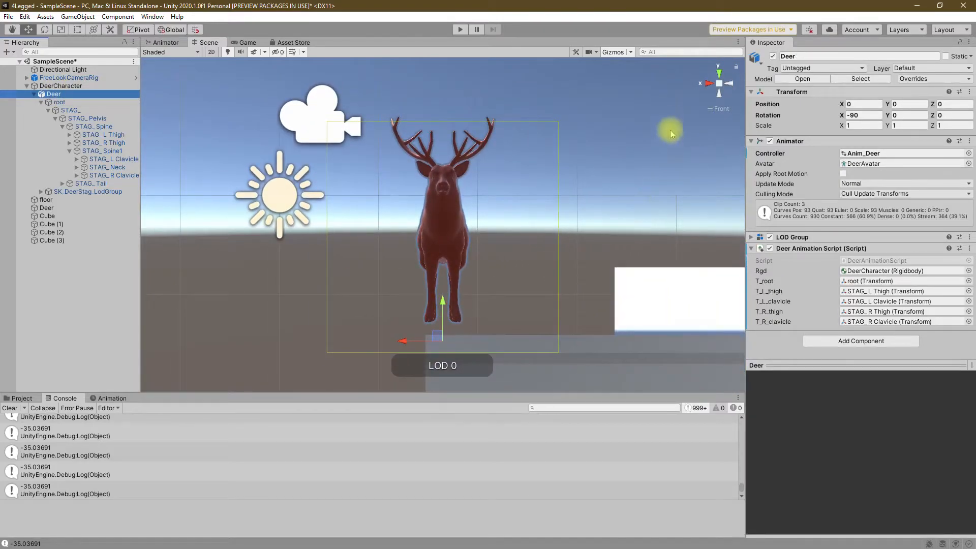
left_click(730, 85)
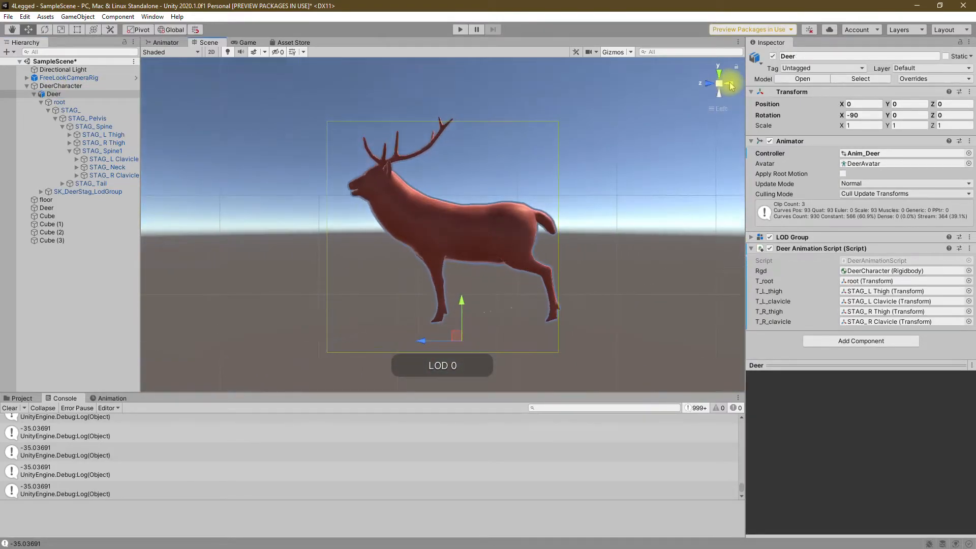
left_click(731, 85)
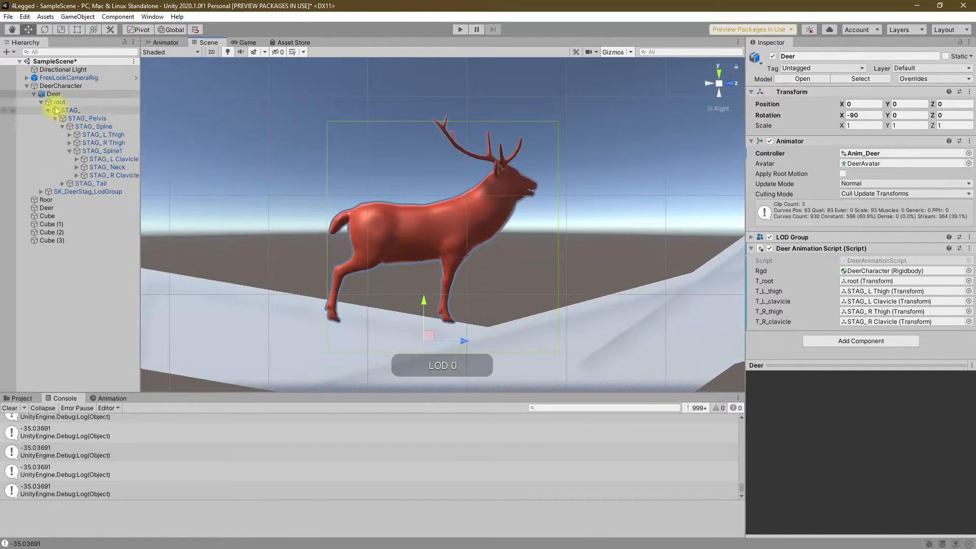
left_click(57, 86)
left_click_drag(429, 335, 625, 341)
scroll(603, 315, "up", 1)
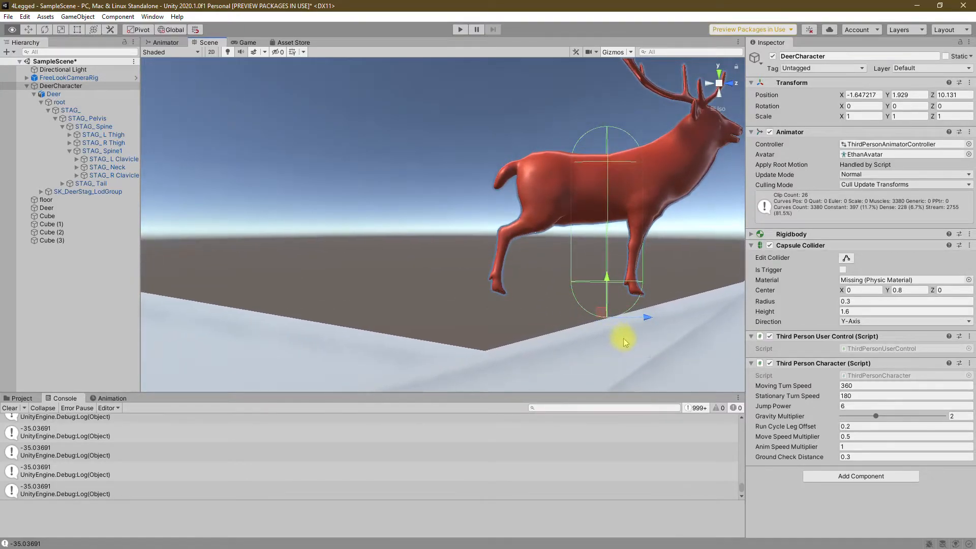
Compare the pivots of DeerCharacter, root and Deer with the collider base and hooves from the side
left_click(719, 84)
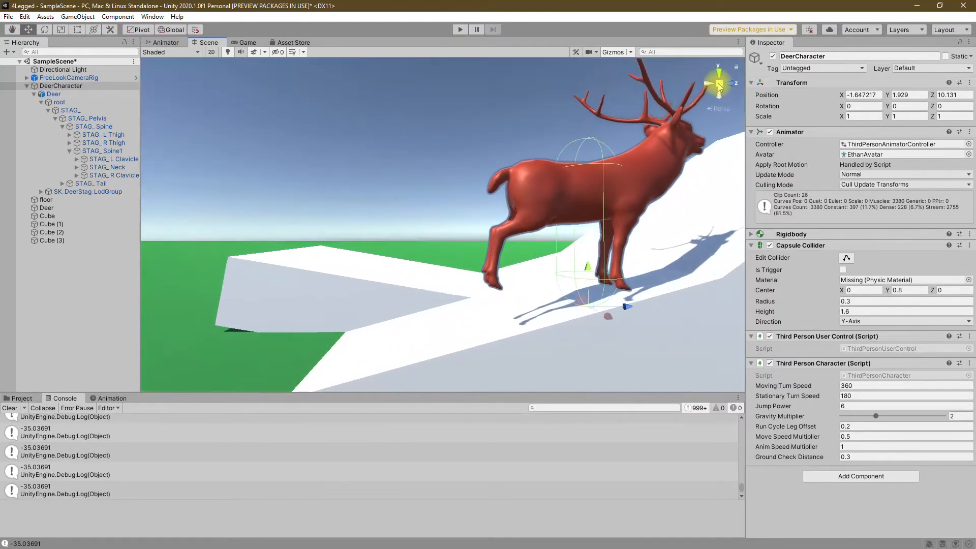
left_click(719, 85)
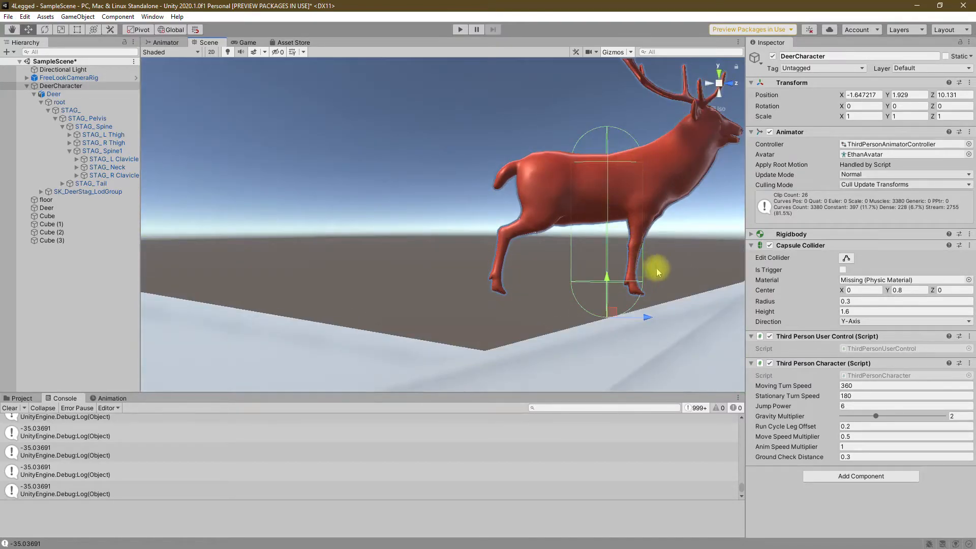
scroll(646, 261, "up", 5)
scroll(558, 284, "up", 2)
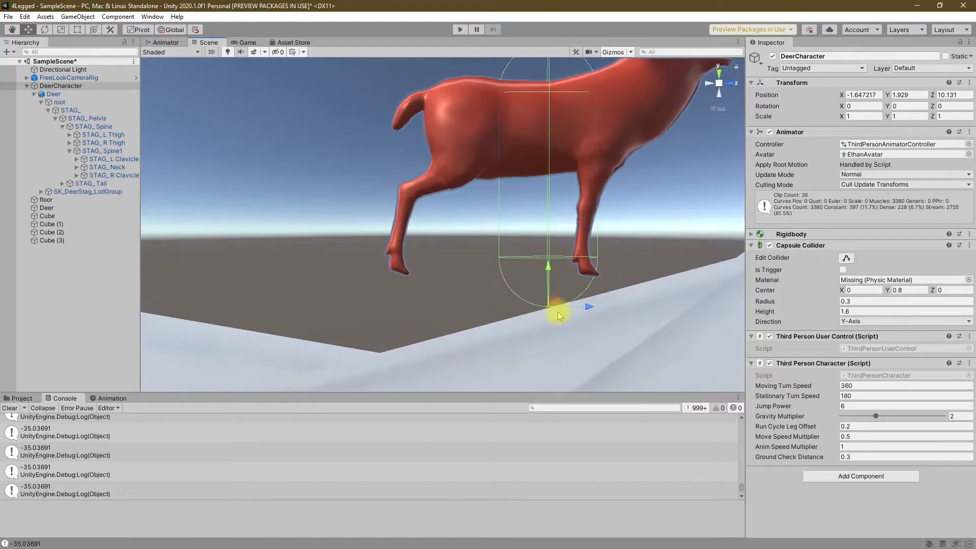
middle_click_drag(556, 324, 525, 315)
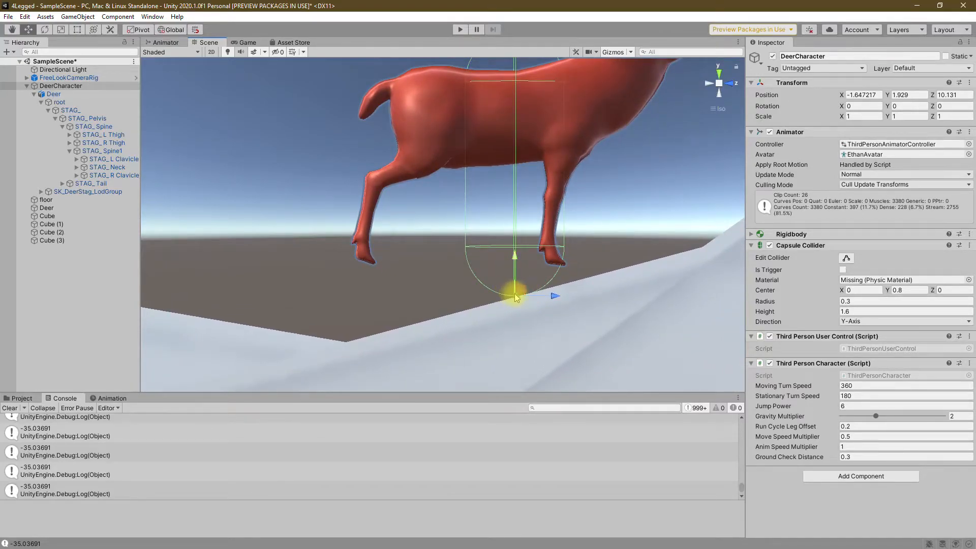
left_click(81, 87)
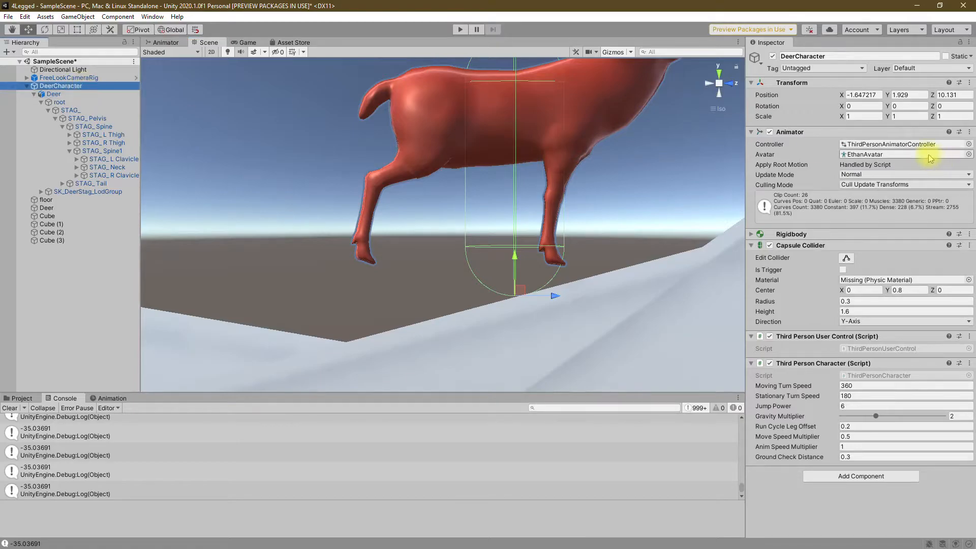
left_click(63, 103)
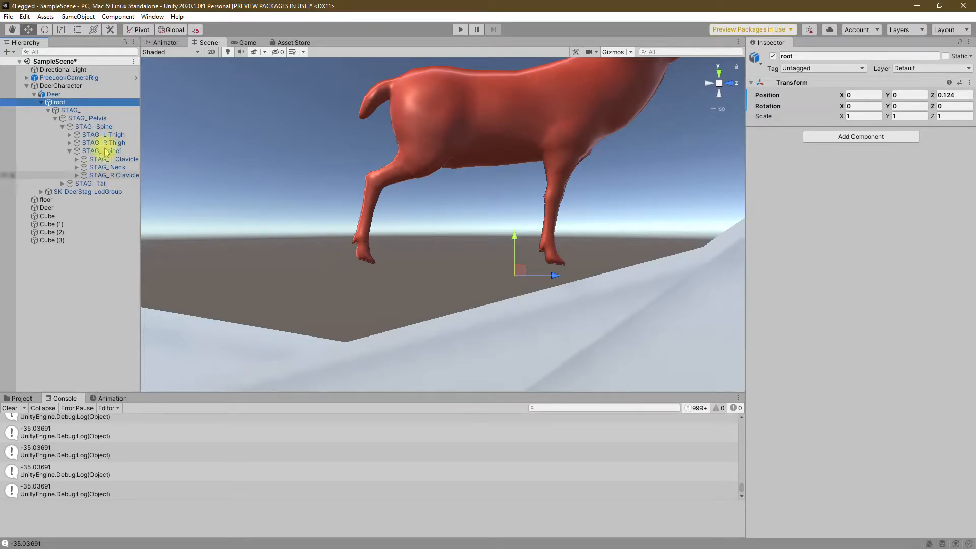
left_click(51, 95)
left_click(57, 86)
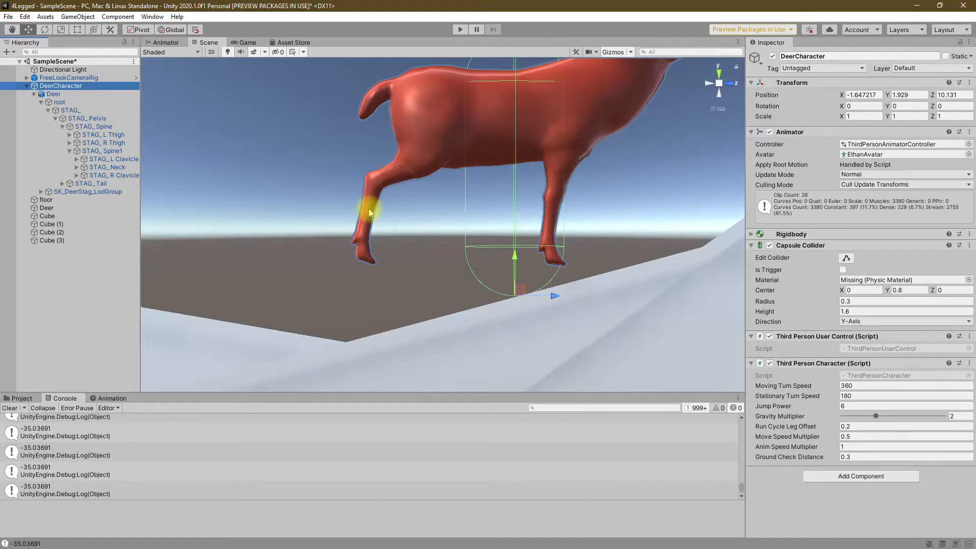
Add a sphere as a child of the root bone and scale it to 0.1 on all axes as a pivot marker
right_click(68, 103)
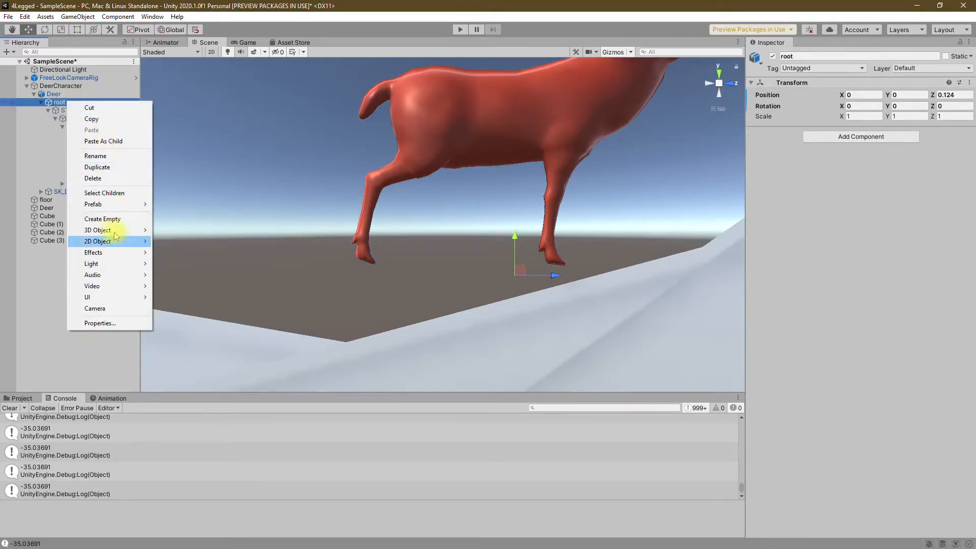
mouse_move(124, 230)
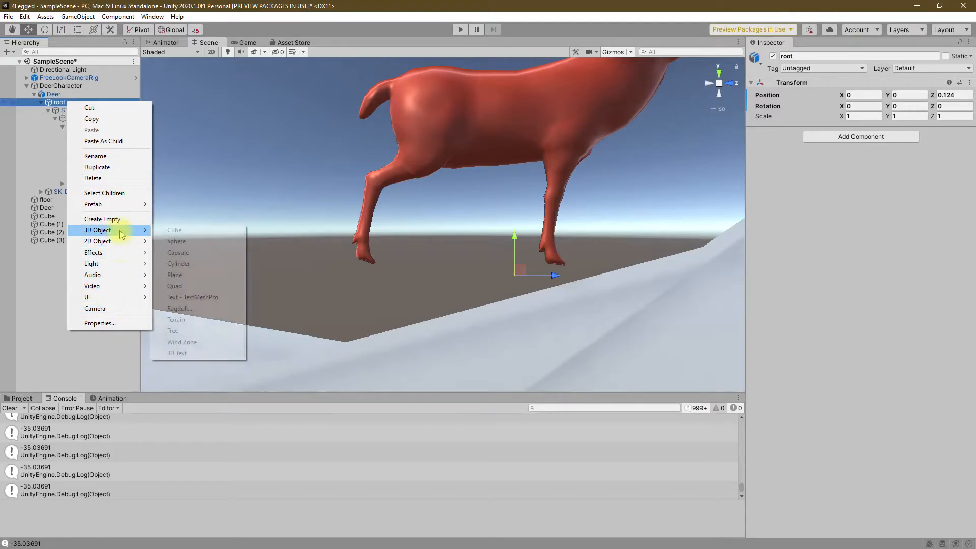
left_click(196, 238)
left_click(867, 116)
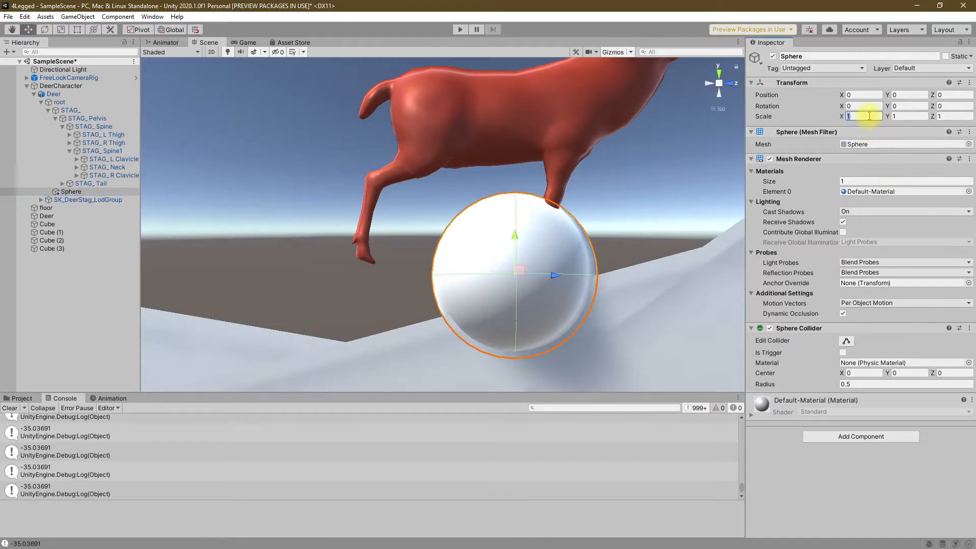
type(".1.1")
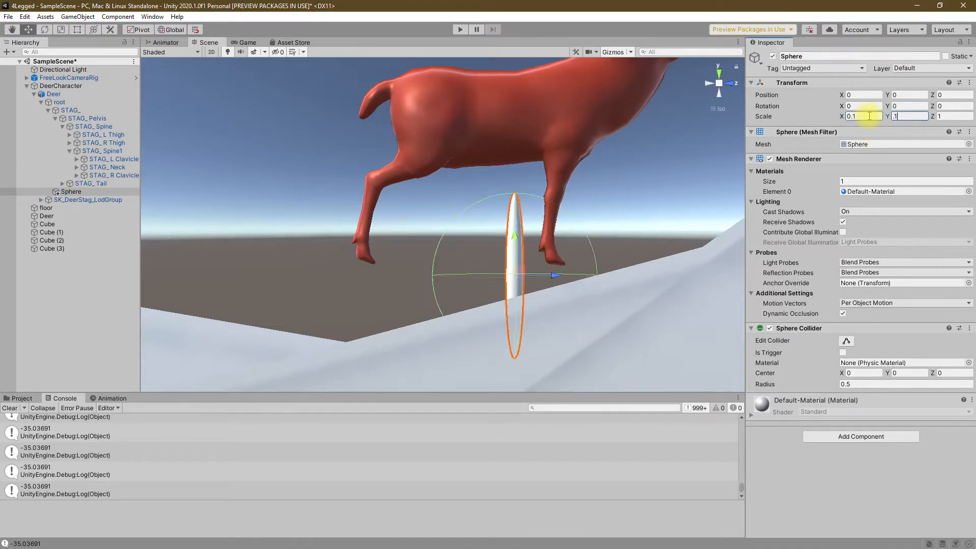
type(".1")
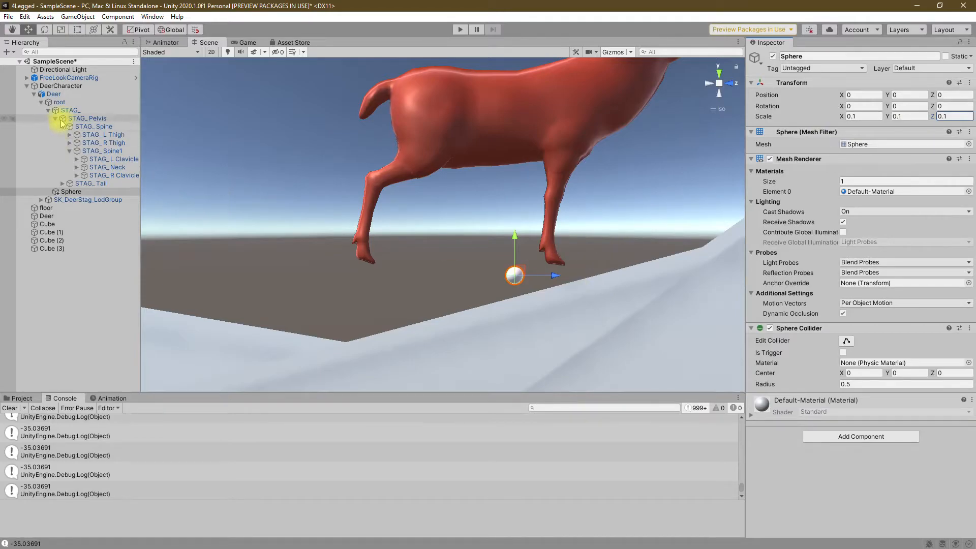
Lower the Deer model within DeerCharacter to a Y position of about -0.127, bringing its hooves nearer the ramp
left_click(61, 86)
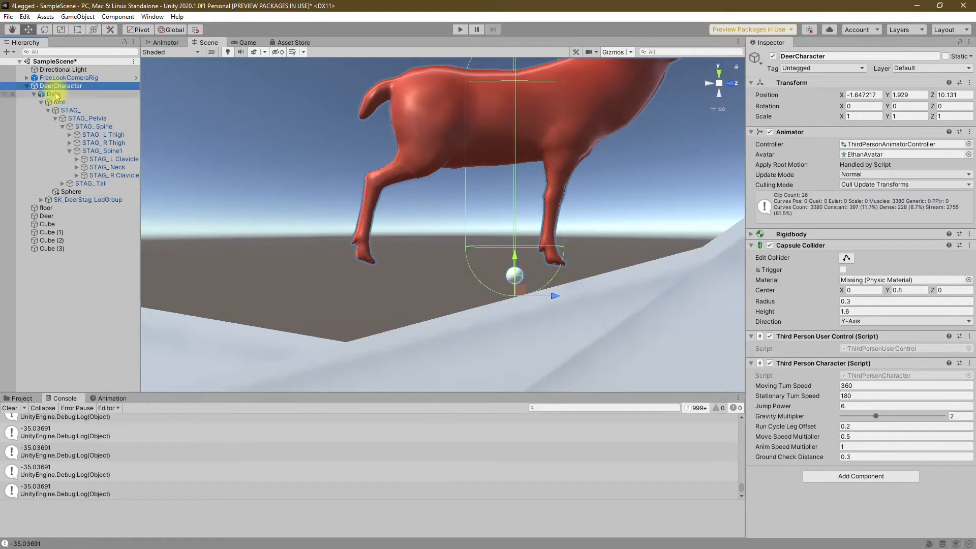
left_click(55, 94)
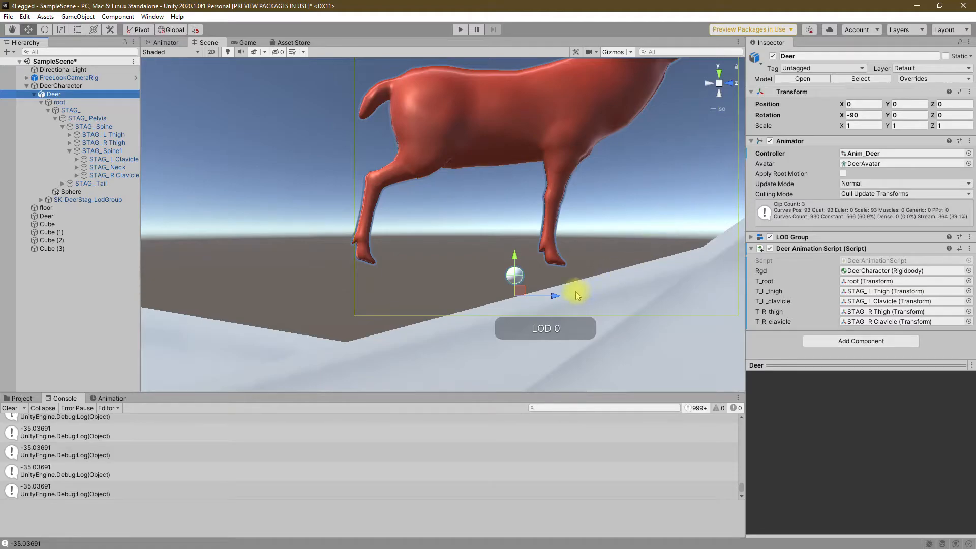
scroll(581, 290, "up", 2)
left_click_drag(525, 269, 527, 293)
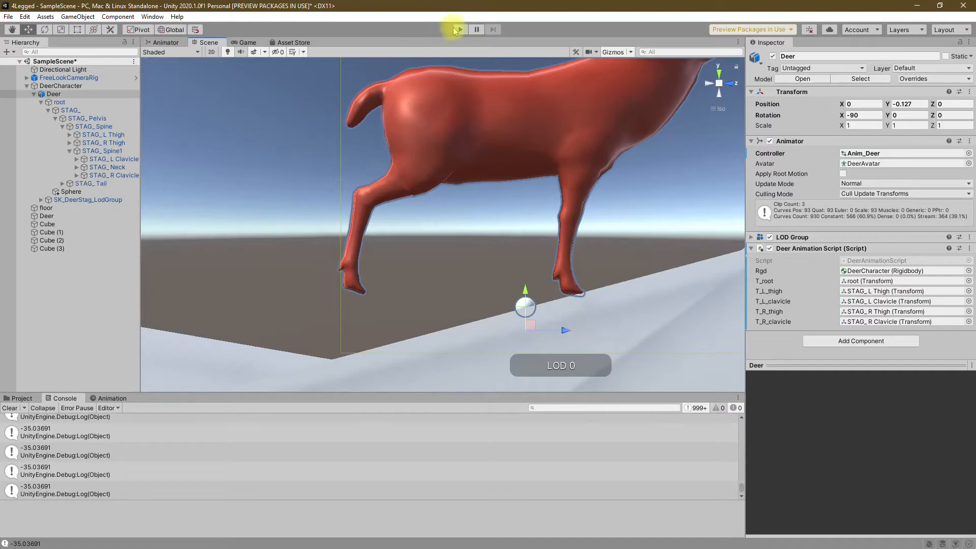
Play-test the deer by walking it around the flat floor and up the ramps to check how its legs follow the ground
left_click(458, 29)
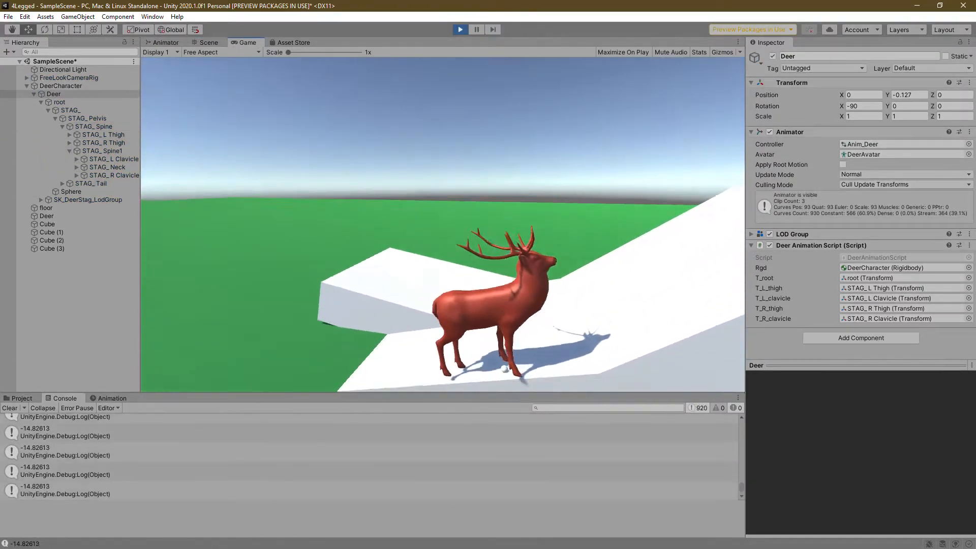
key("a")
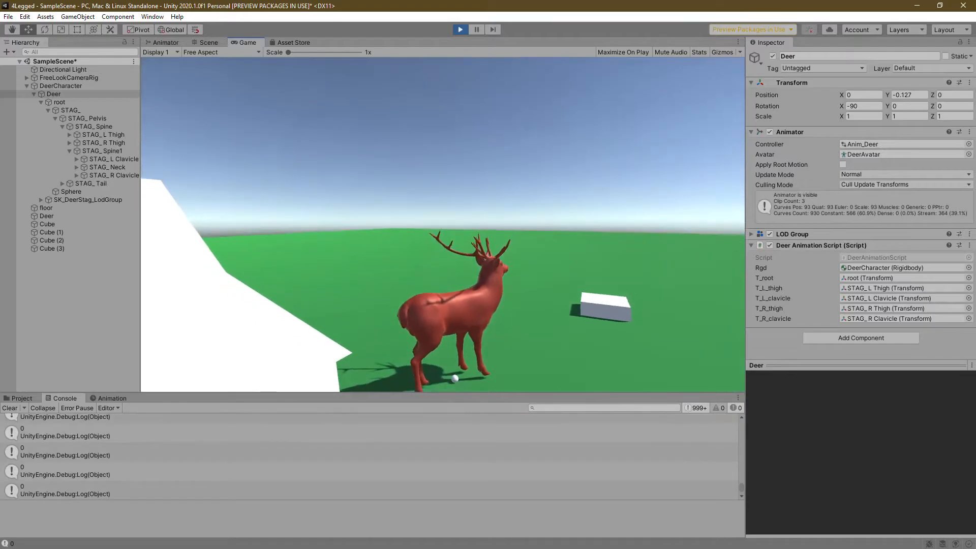
key("d")
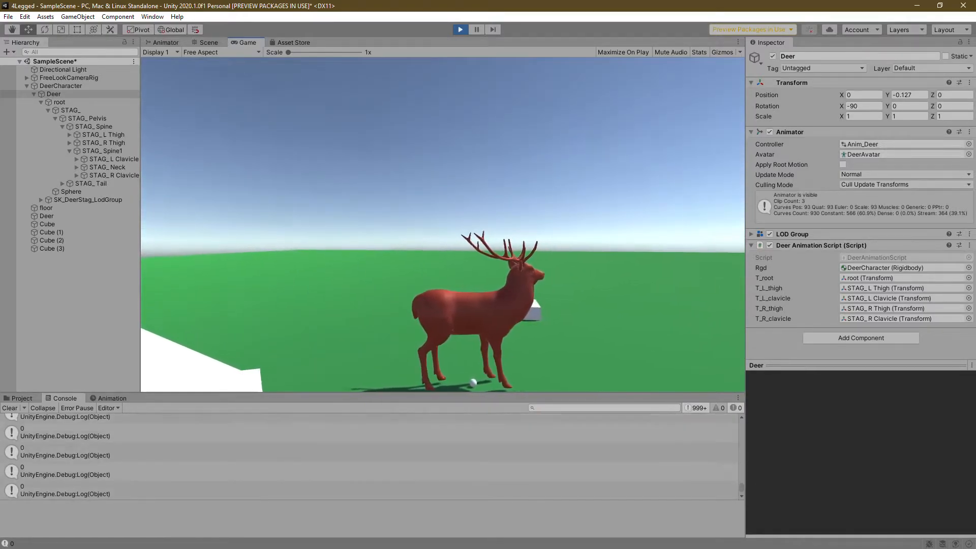
key("w")
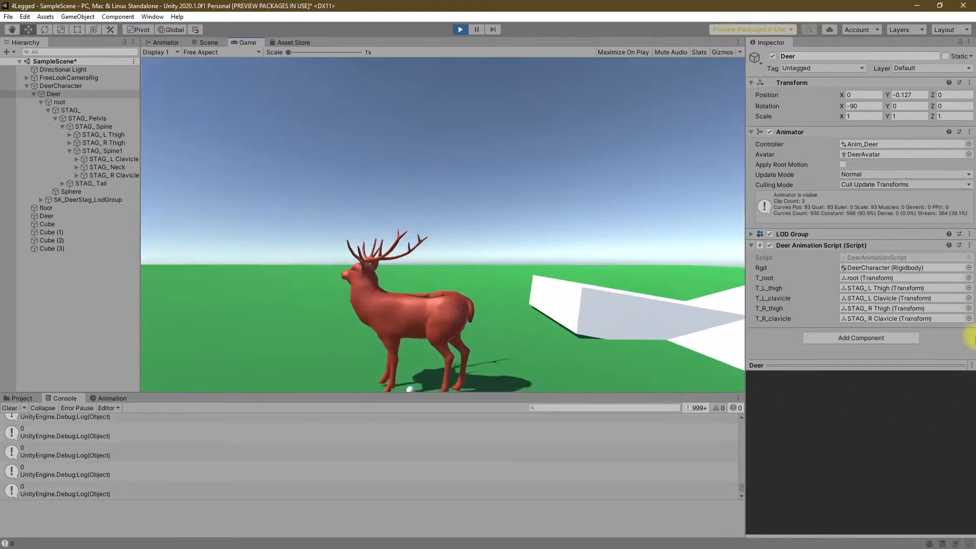
key("w")
key("w")
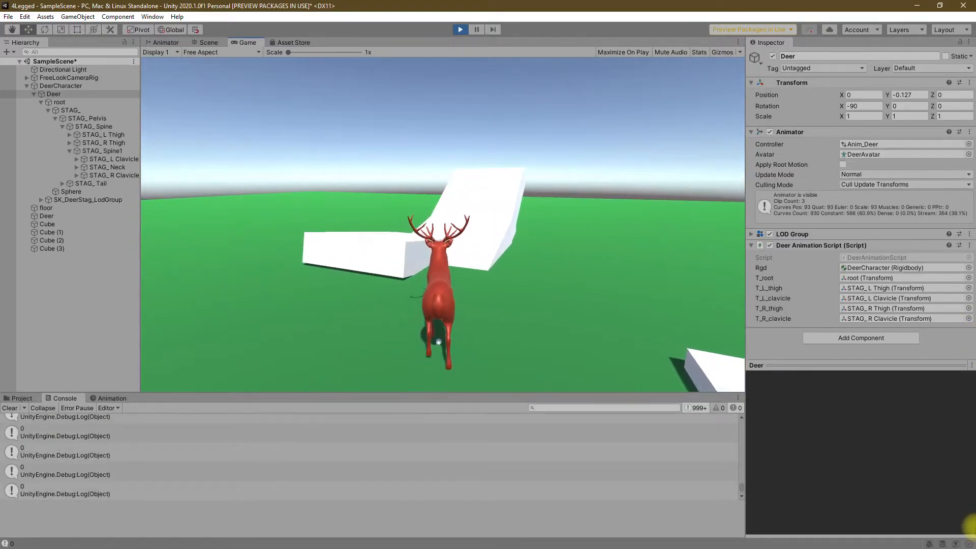
key("w")
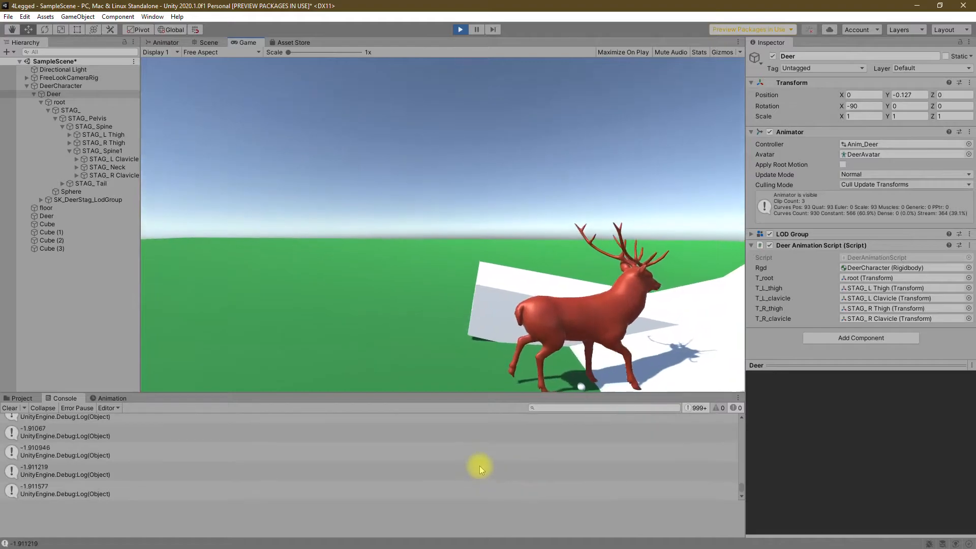
key("w")
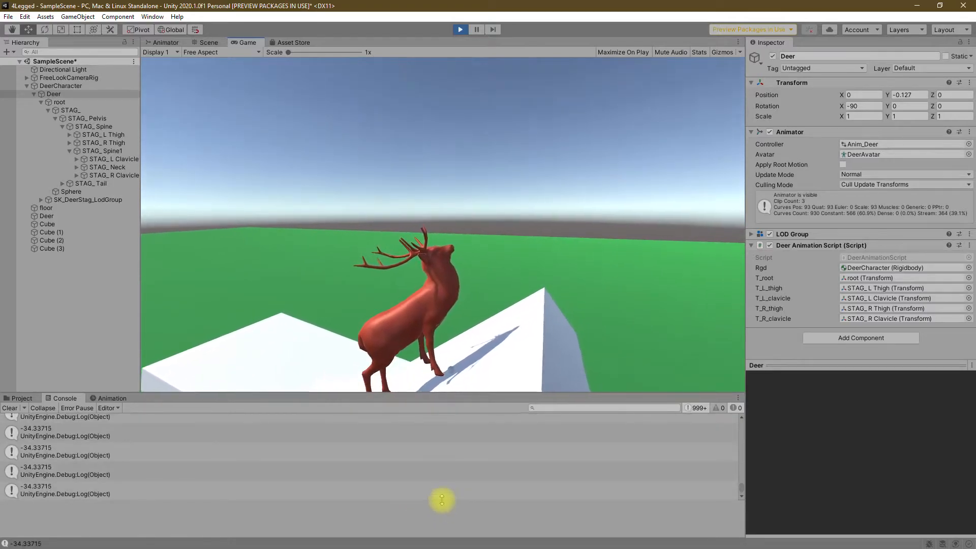
key("ctrl+p")
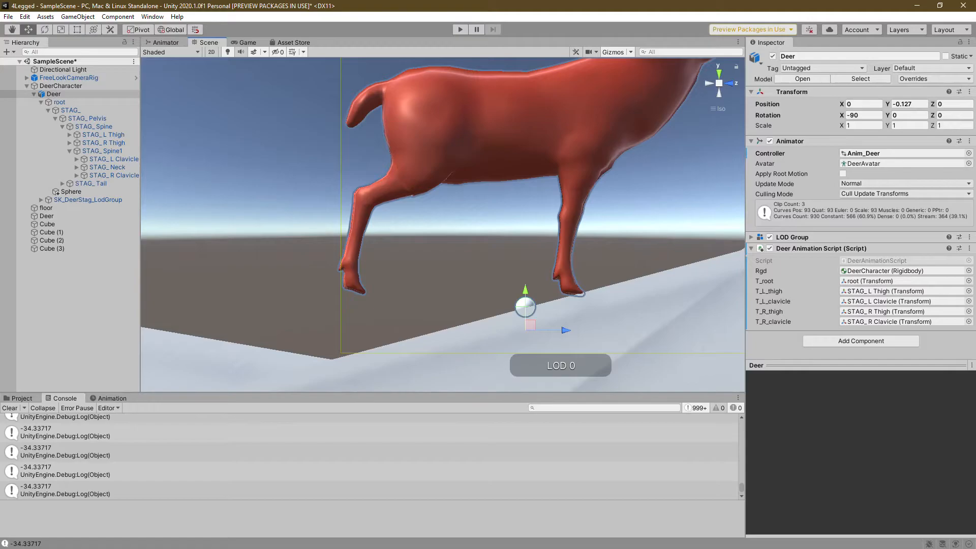
Move DeerCharacter off the ramp onto the flat floor at about Y 1.179 and Z 5.374, and compare its pivot with the hooves
left_click(58, 102)
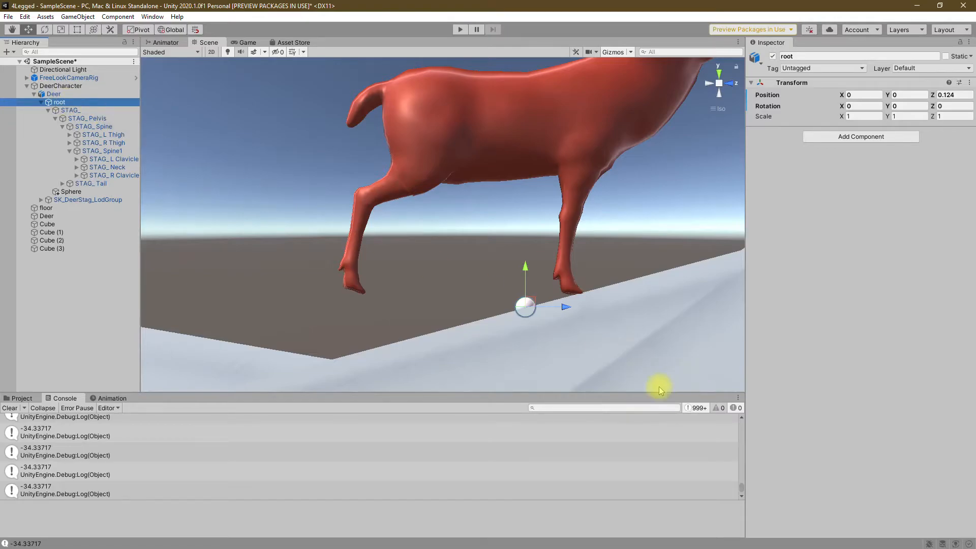
left_click(54, 86)
left_click_drag(483, 266, 284, 247, "alt")
scroll(505, 253, "down", 10)
left_click_drag(321, 220, 316, 262)
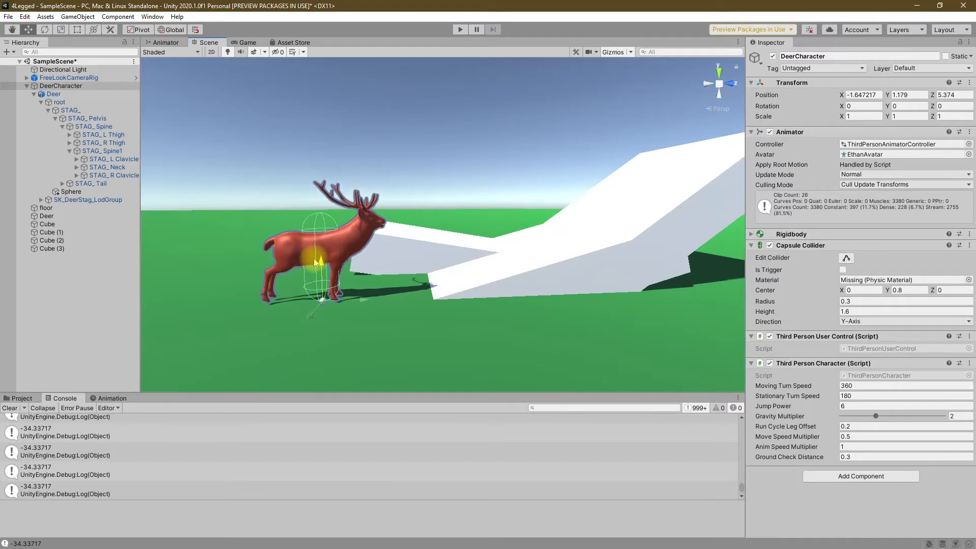
scroll(305, 303, "up", 5)
middle_click_drag(294, 307, 485, 129)
scroll(324, 293, "up", 5)
scroll(314, 301, "down", 3)
middle_click_drag(299, 300, 591, 143)
scroll(375, 216, "up", 6)
left_click_drag(445, 314, 436, 286, "alt")
scroll(453, 279, "up", 5)
scroll(452, 279, "down", 4)
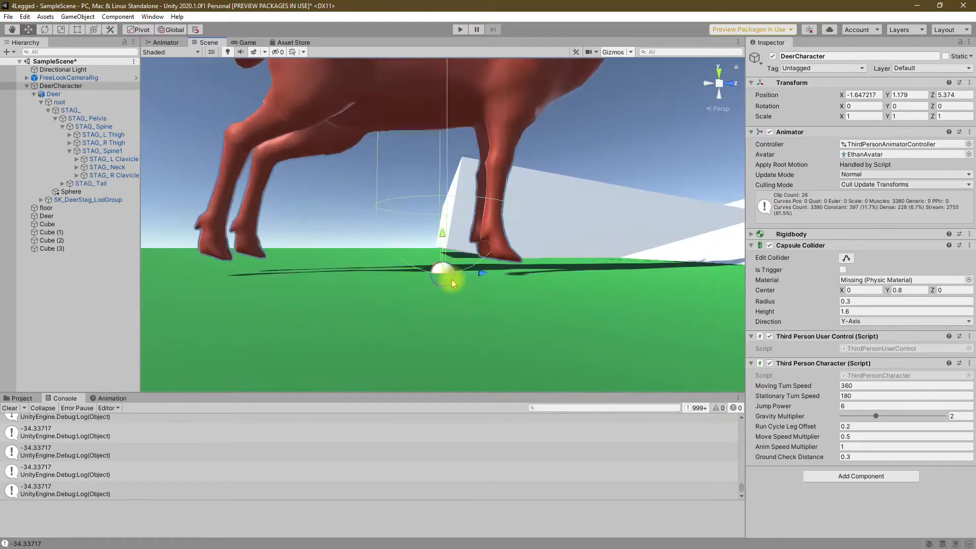
Set the Z rotation of the STAG_ L Thigh bone to -88.84 and of STAG_ R Thigh to -95.2
left_click(115, 159)
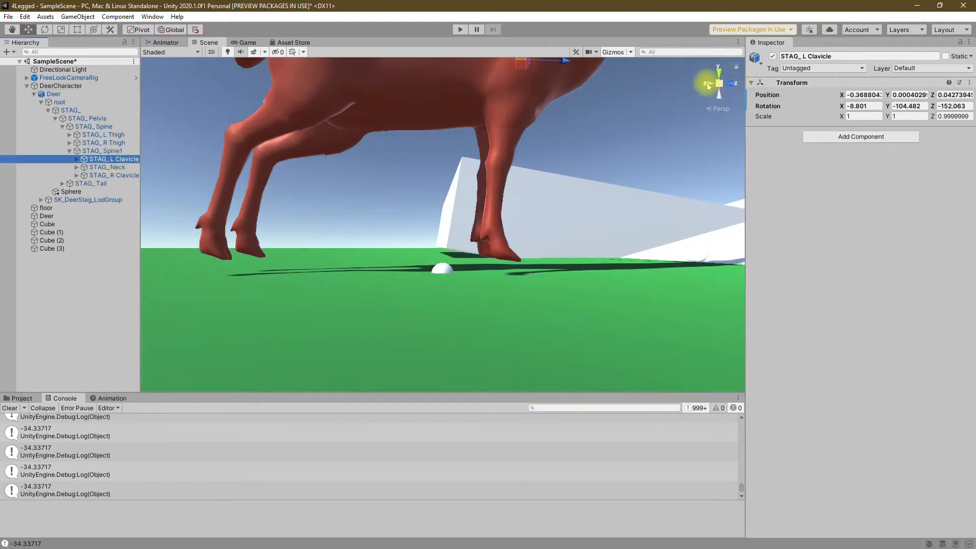
key("s")
mouse_move(505, 199)
right_mouse_down()
mouse_move(486, 213)
mouse_move(497, 214)
right_mouse_up()
key("w")
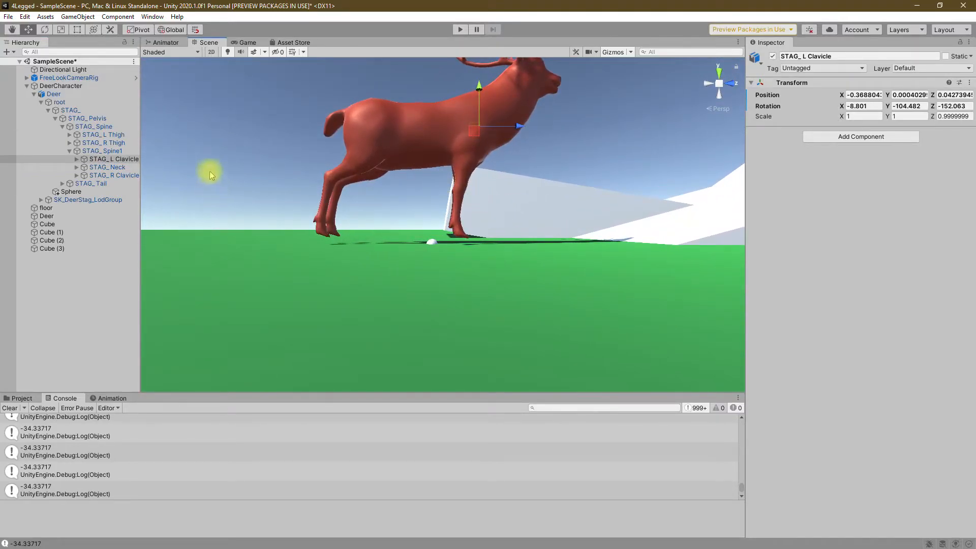
left_click(122, 135)
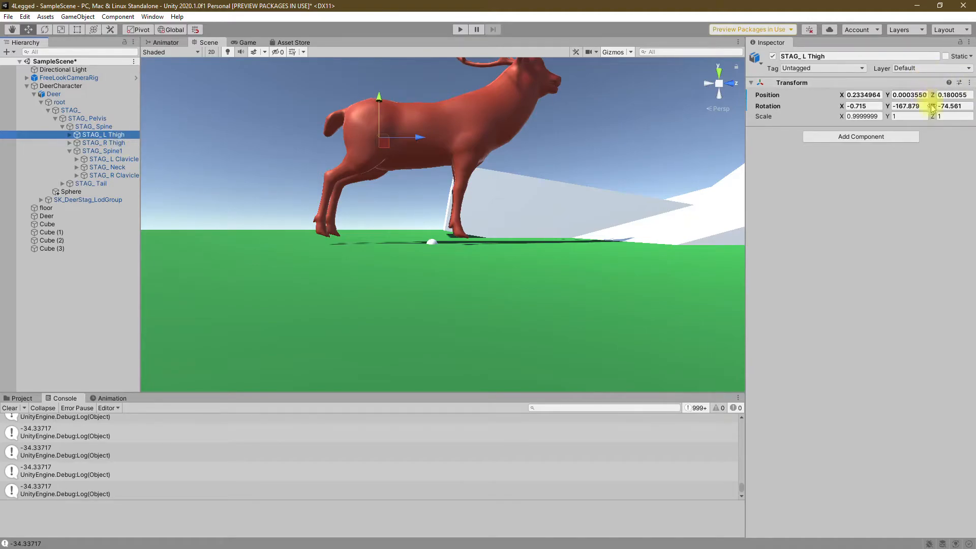
left_click_drag(934, 108, 695, 74)
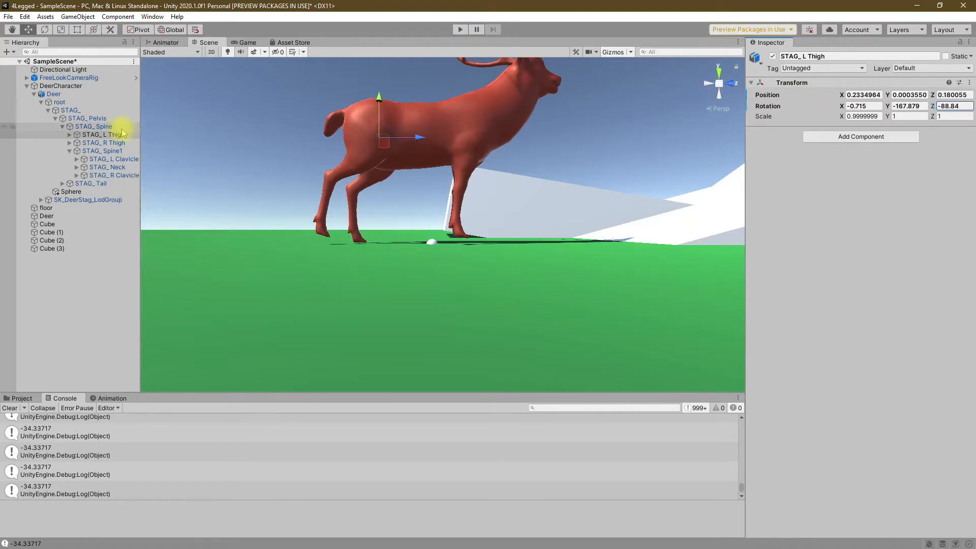
left_click(102, 142)
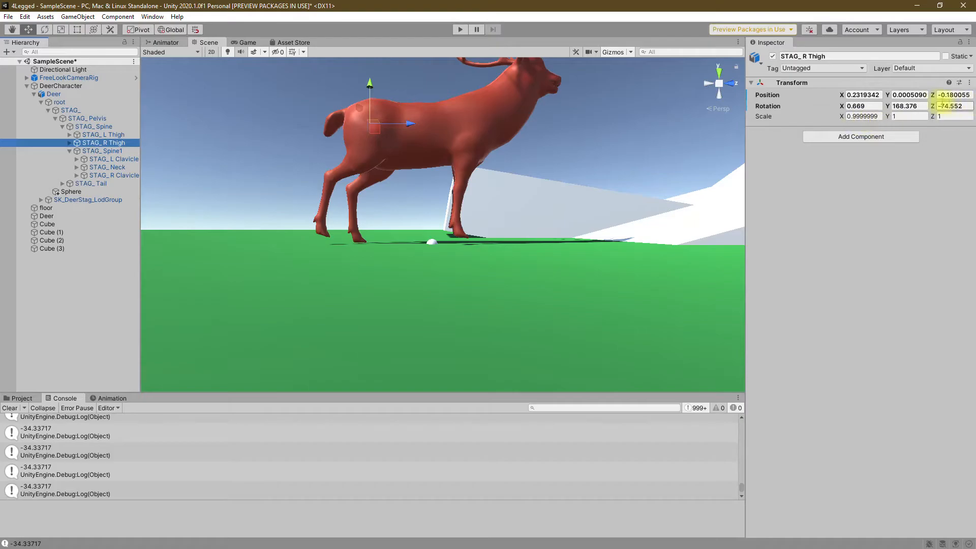
left_click_drag(936, 107, 887, 109)
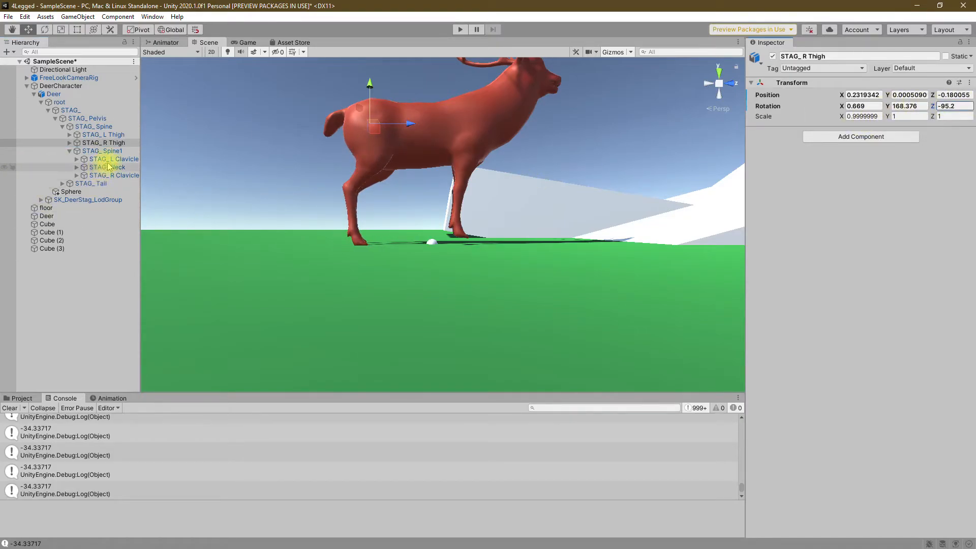
scroll(353, 272, "down", 4)
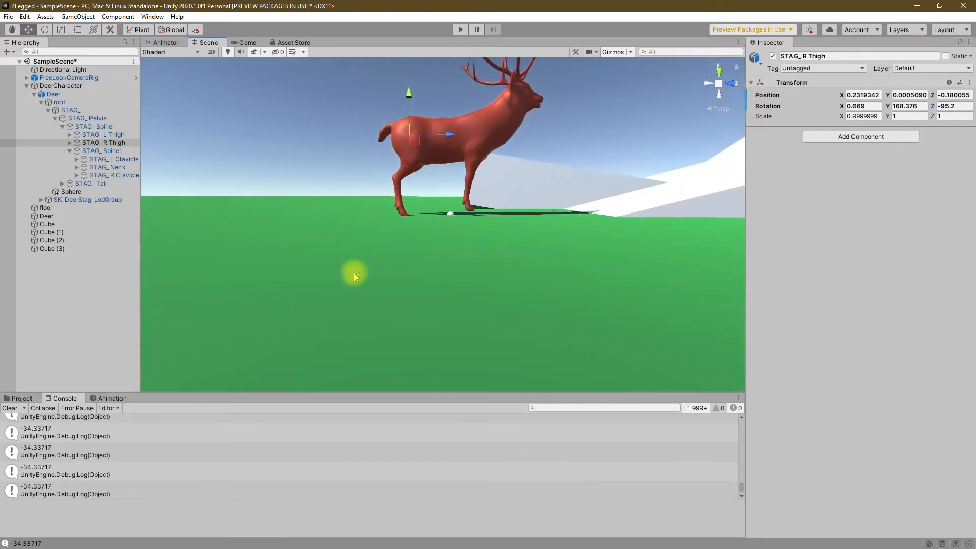
Reload SampleScene from the Scenes folder, discarding the unsaved changes
left_click(20, 399)
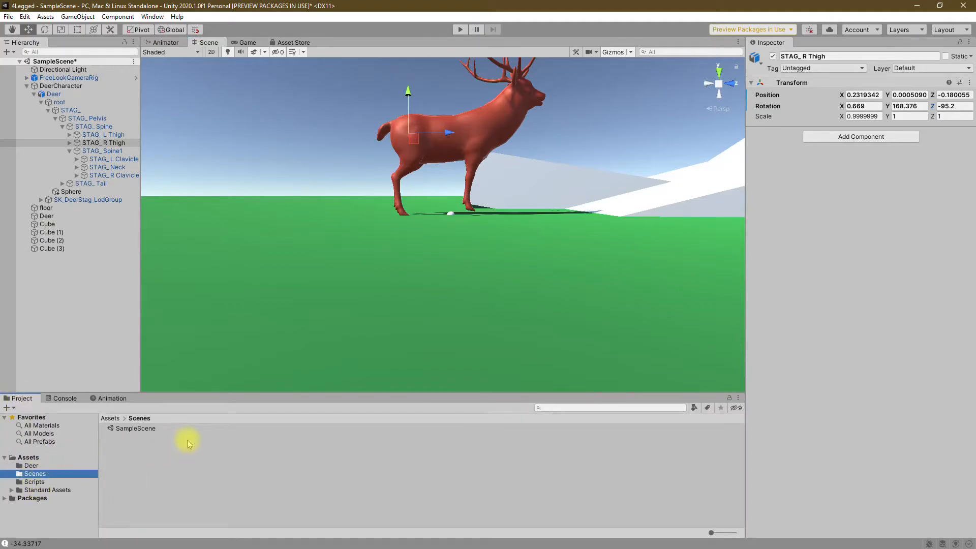
double_click(137, 429)
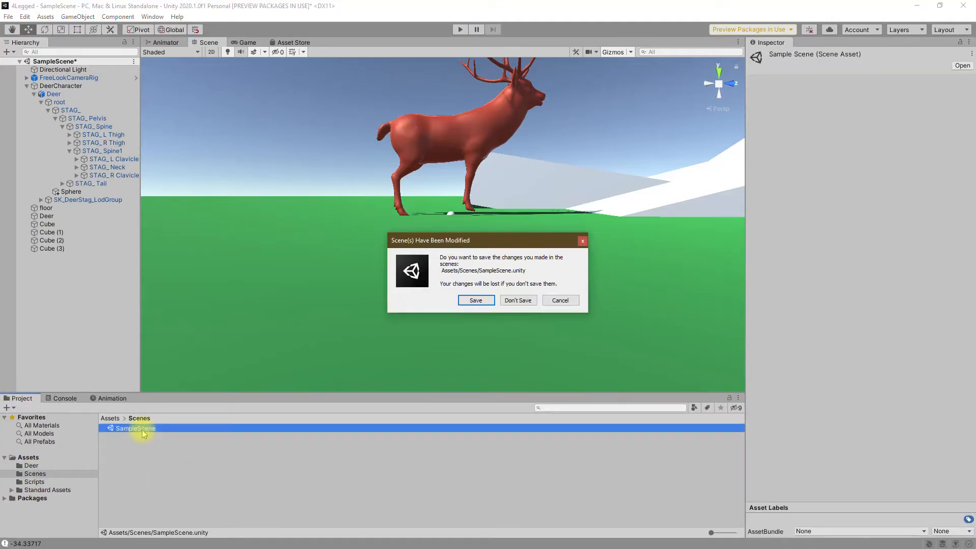
left_click(560, 302)
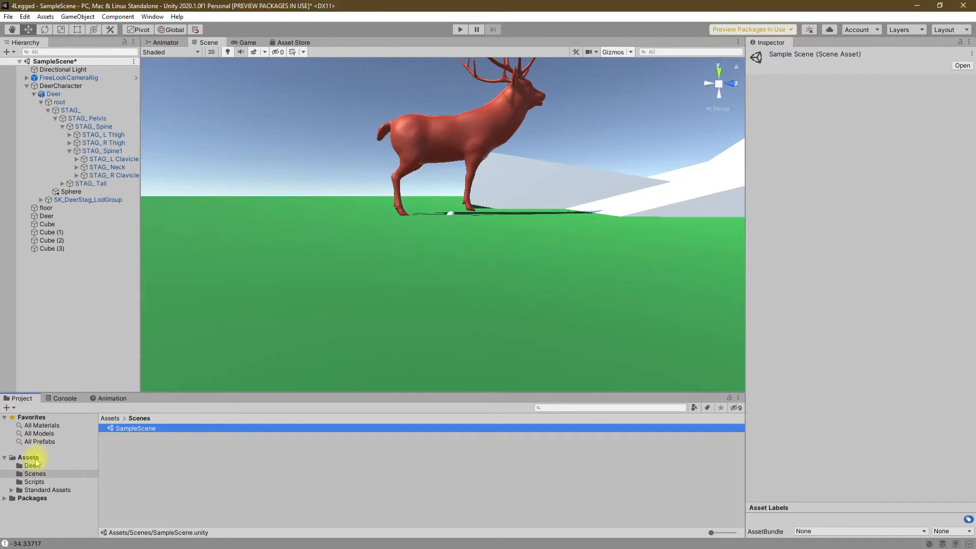
left_click(30, 458)
double_click(129, 438)
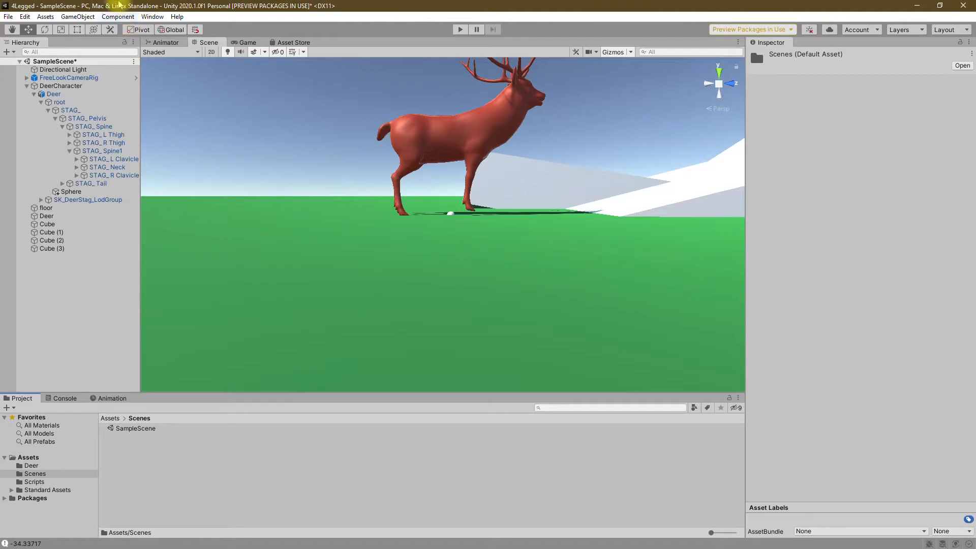
double_click(137, 429)
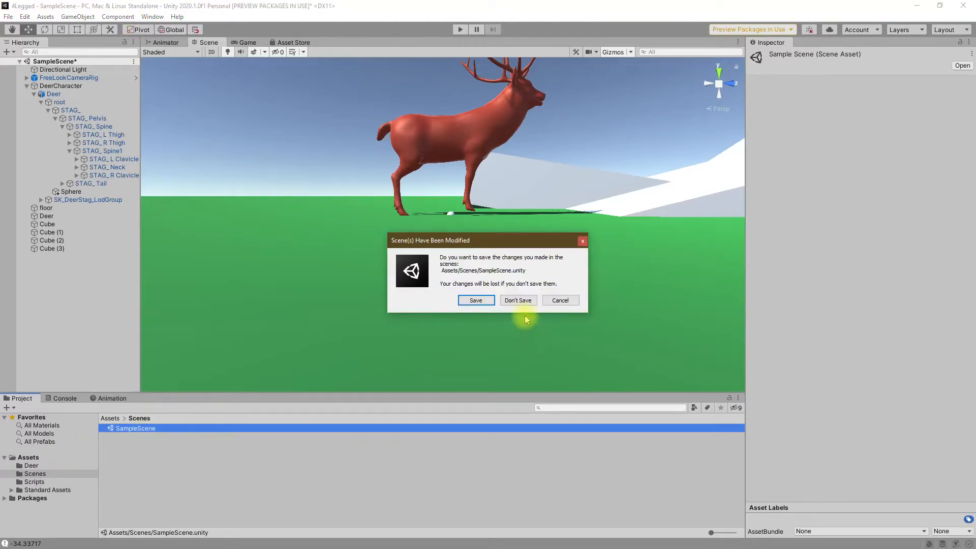
left_click(518, 300)
Lower DeerCharacter to a Y position of about 1.183 so its collider base sits on the green floor
mouse_move(492, 283)
left_mouse_down("alt")
mouse_move(372, 275)
mouse_move(491, 265)
left_mouse_up("alt")
key("w")
mouse_move(491, 265)
right_mouse_down()
mouse_move(502, 264)
mouse_move(497, 279)
right_mouse_up()
key("s")
key("w")
key("d")
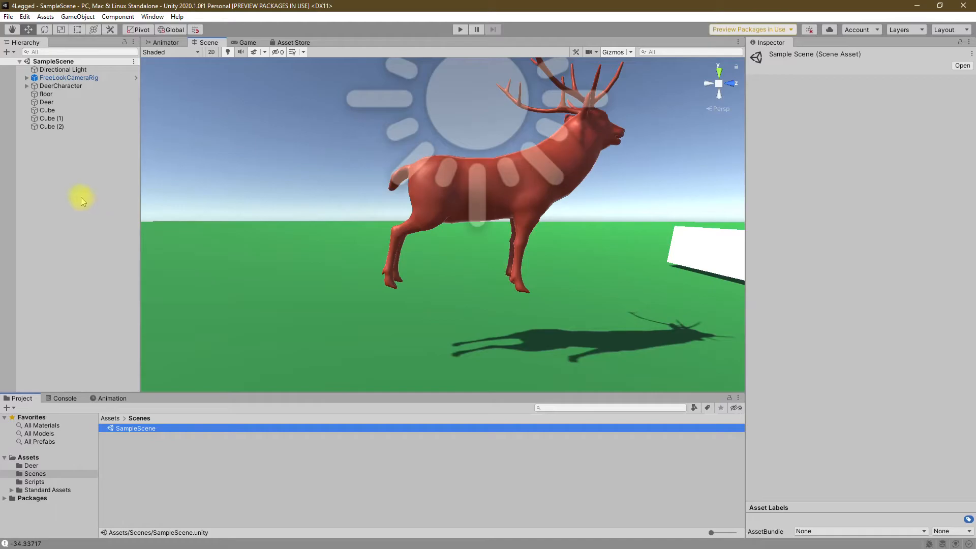
left_click(62, 85)
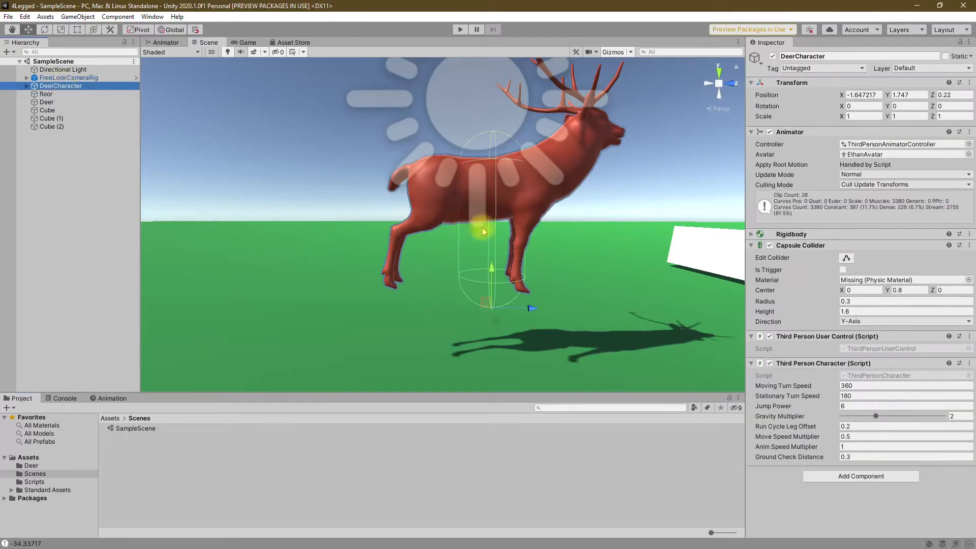
left_click_drag(493, 268, 490, 326)
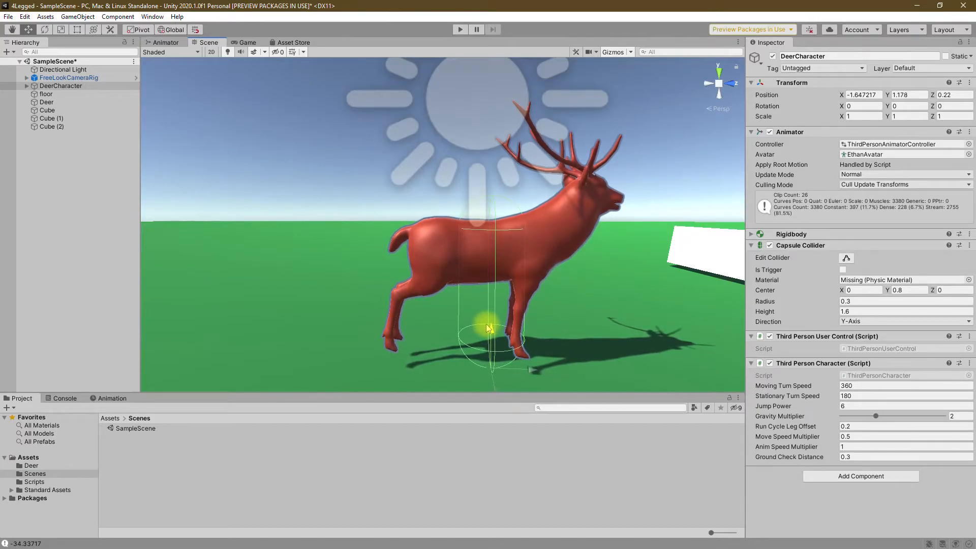
mouse_move(486, 328)
right_mouse_down()
mouse_move(463, 327)
mouse_move(475, 255)
mouse_move(488, 320)
mouse_move(475, 312)
right_mouse_up()
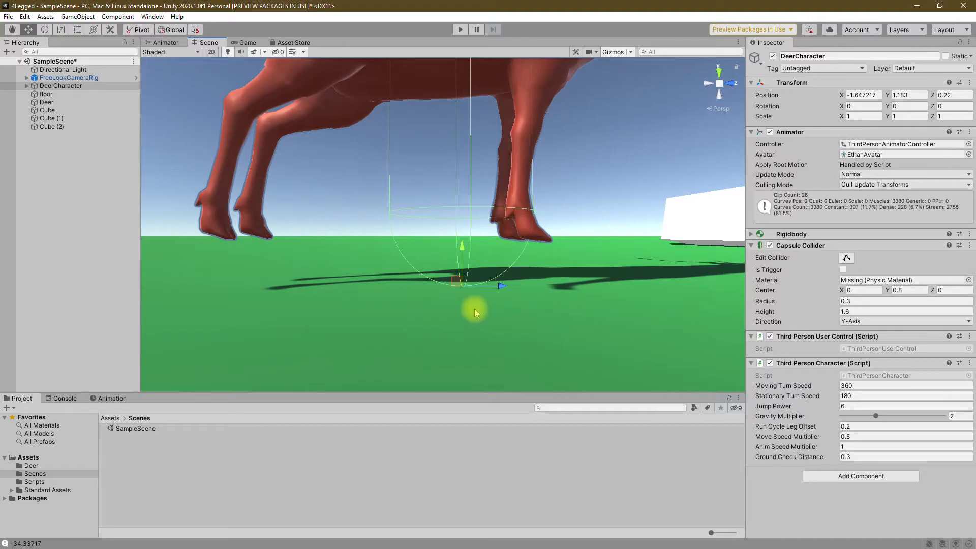
Run the game and inspect the deer's hooves against the capsule collider base and the floor in the Scene view
left_click(460, 29)
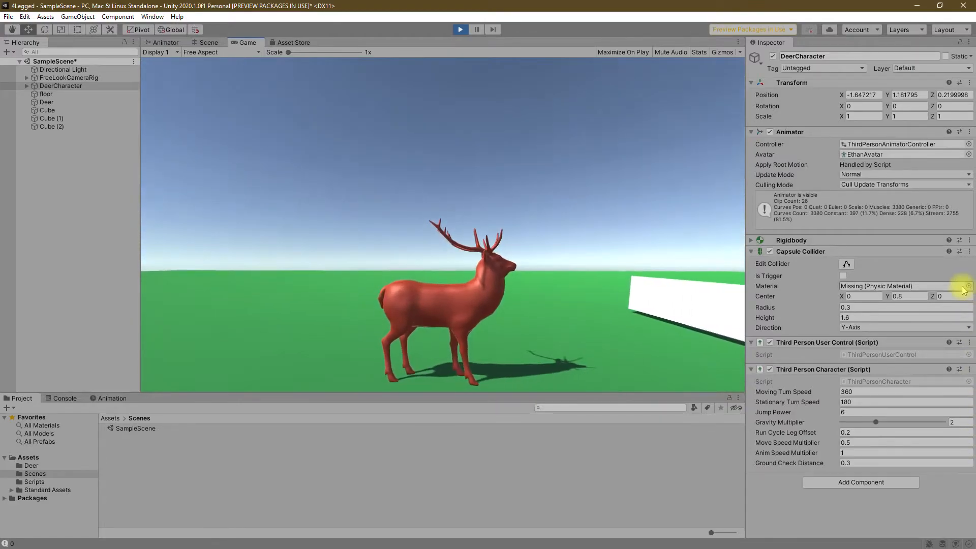
left_click(214, 43)
right_click_drag(450, 242, 457, 242)
key("d")
key("a")
key("a")
key("w")
middle_click_drag(454, 242, 402, 118)
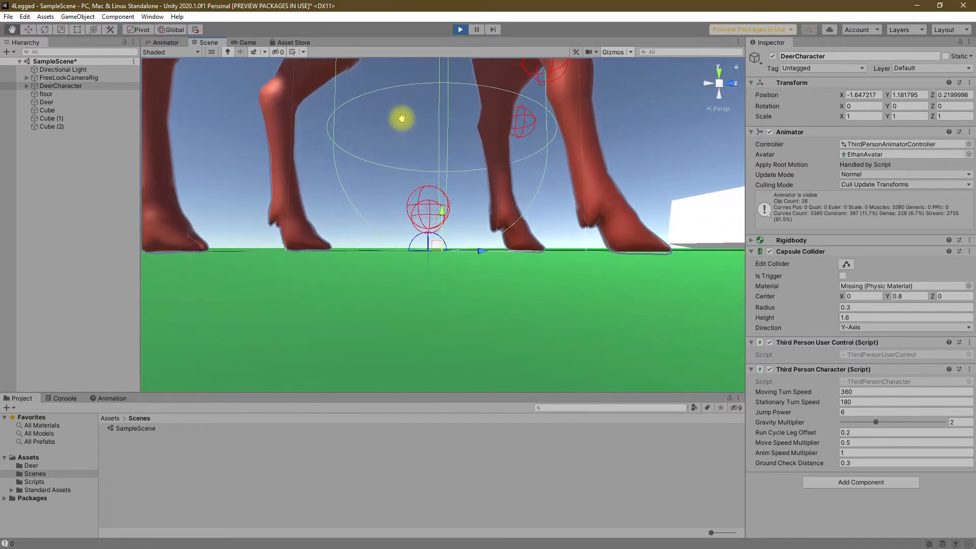
scroll(434, 219, "down", 5)
scroll(457, 277, "up", 5)
middle_click_drag(458, 287, 455, 371)
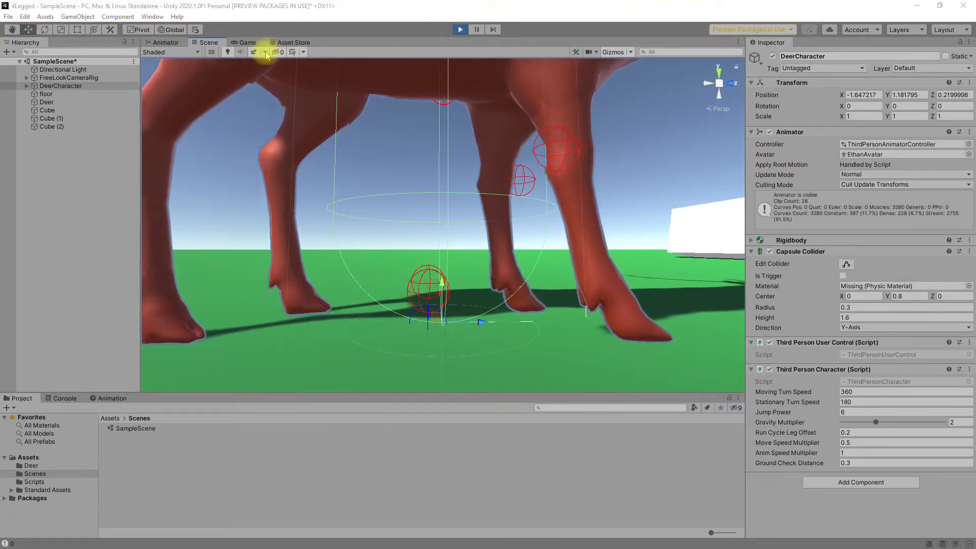
Walk the deer from the floor up the first ramp in the Game view and end the play test
left_click(244, 42)
key("w")
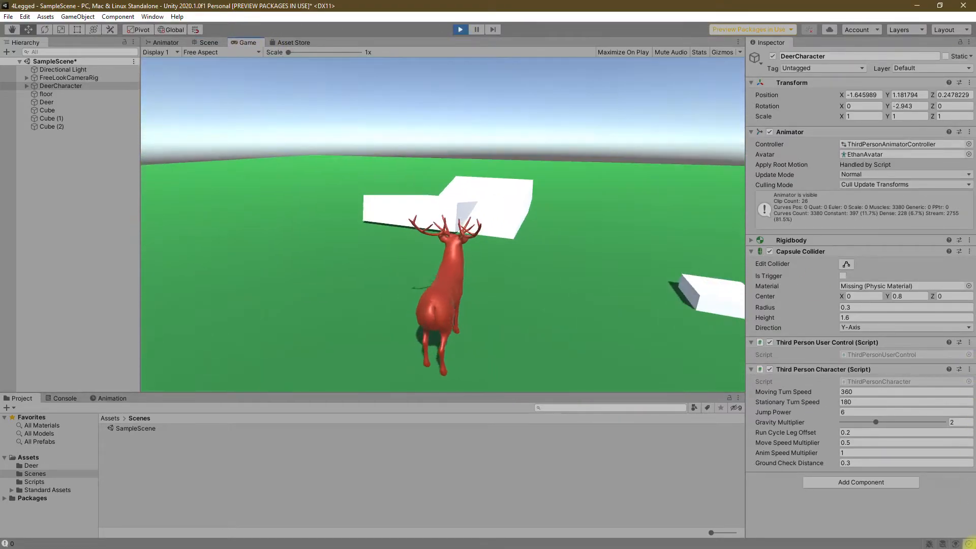
key("d")
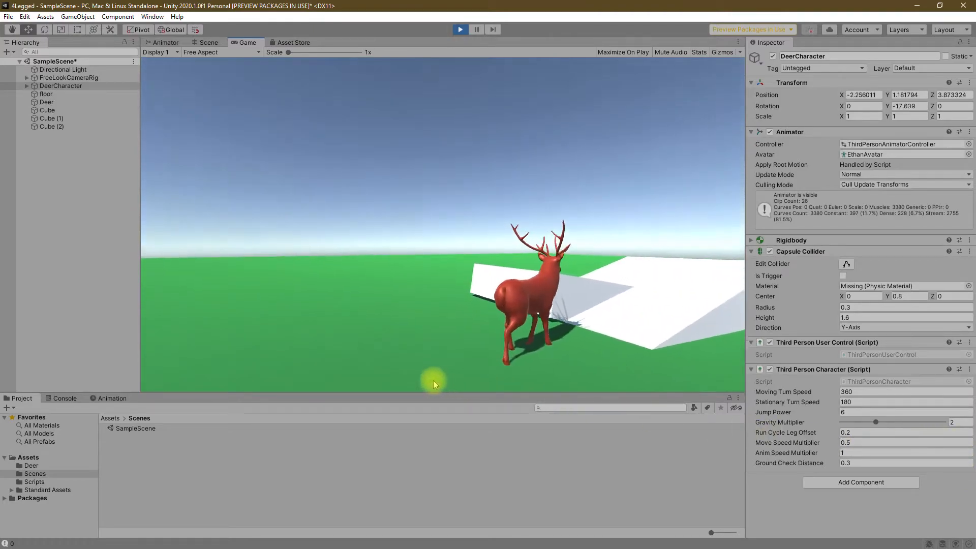
key("d")
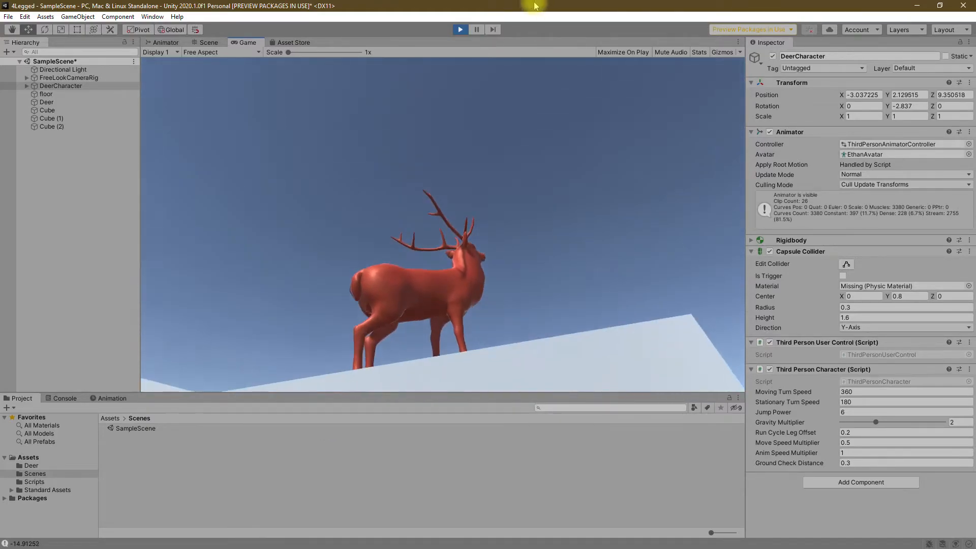
left_click(460, 29)
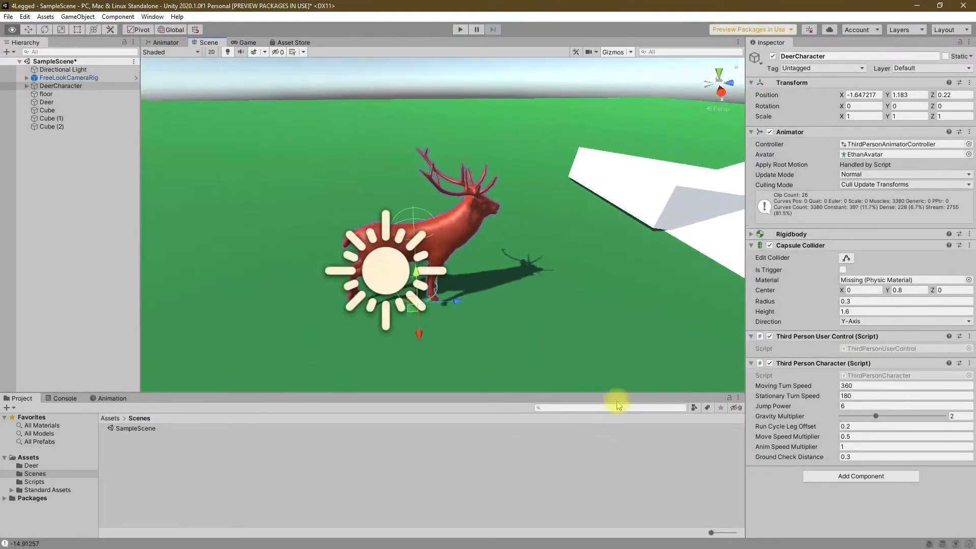
Duplicate a ramp cube and place the copy at about Y 1.32 and Z 9.97 with an X rotation of -46.308
right_click_drag(616, 408, 713, 361)
left_click(550, 237)
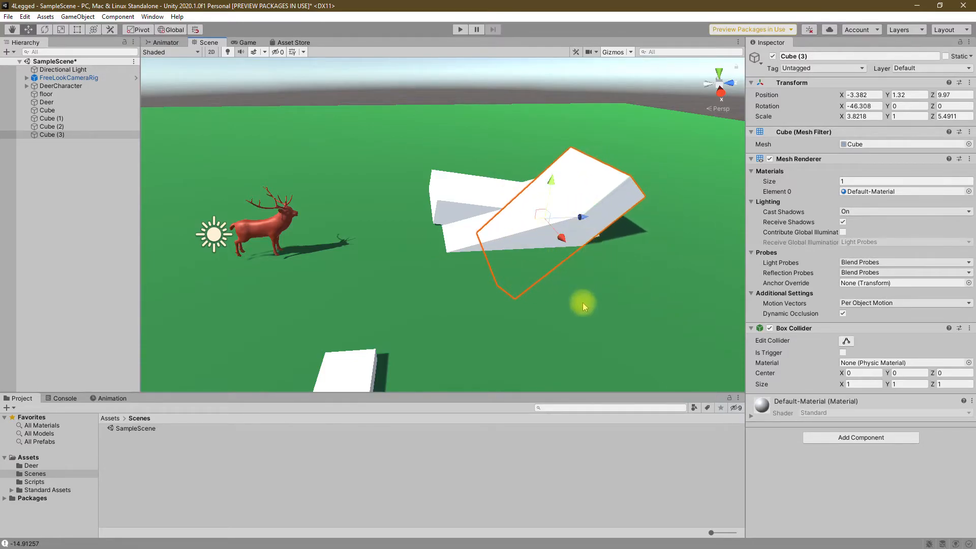
Run the game and walk the deer across the floor and up the ramps to check its tilt and leg alignment
key("ctrl+p")
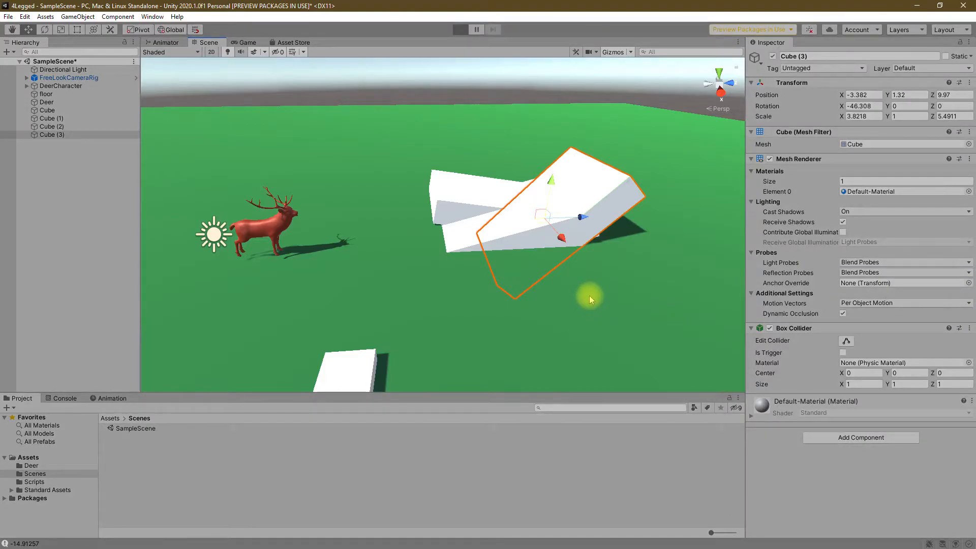
key("w")
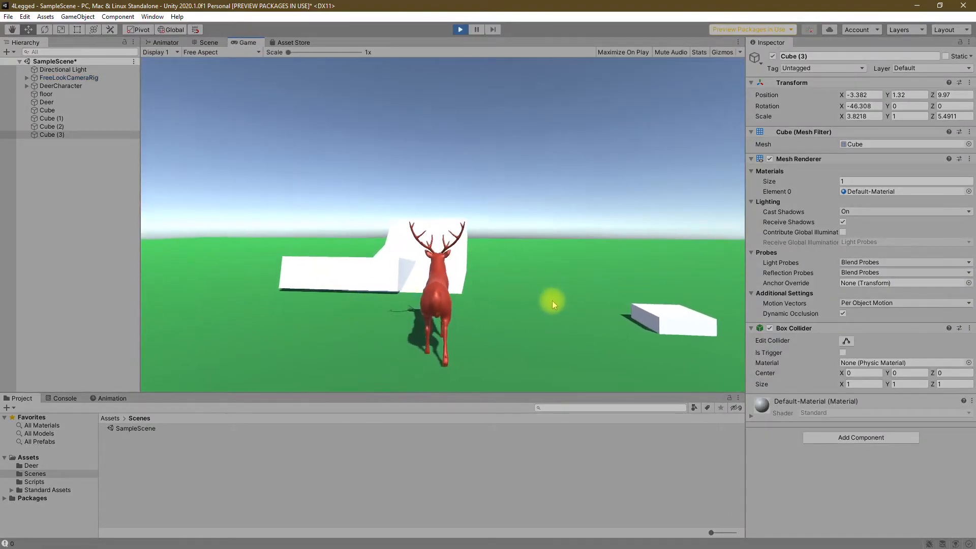
key("w")
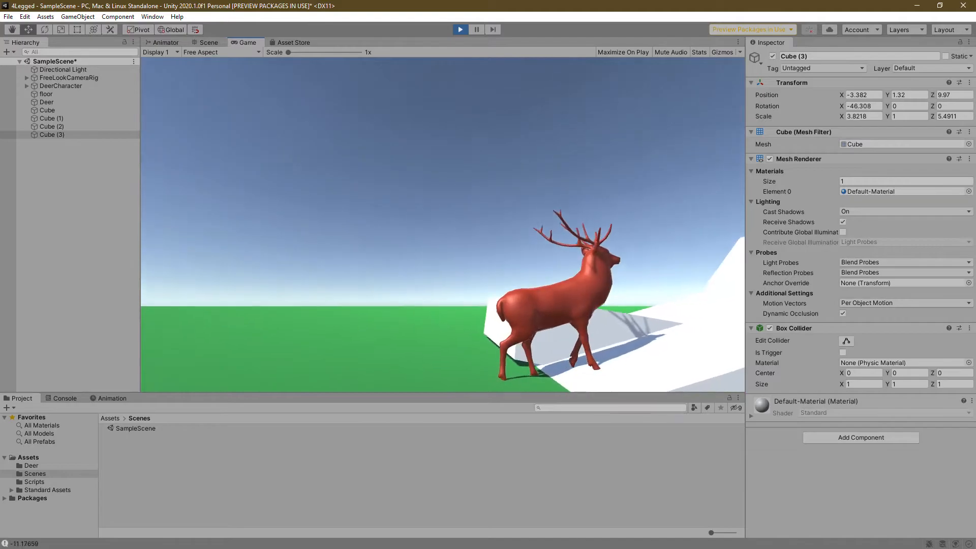
key("w")
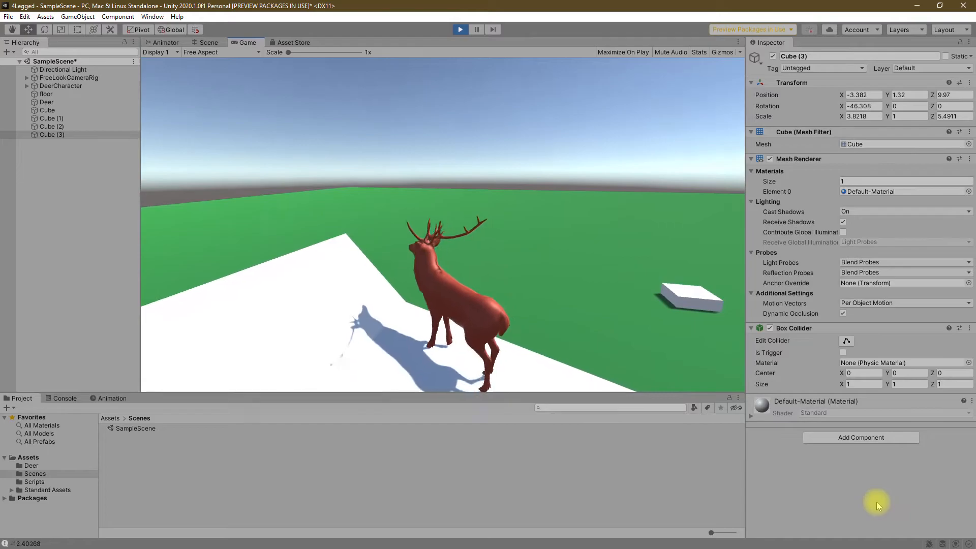
key("d")
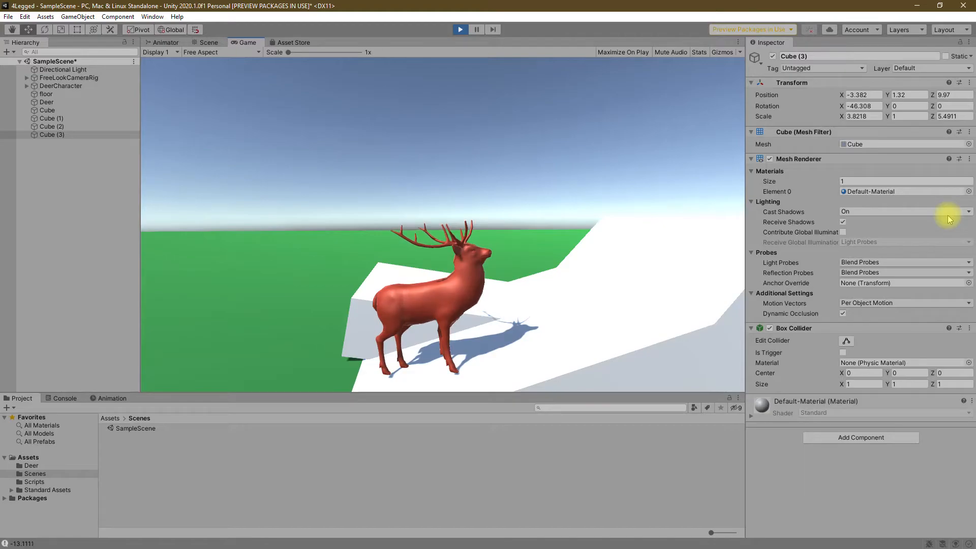
key("w")
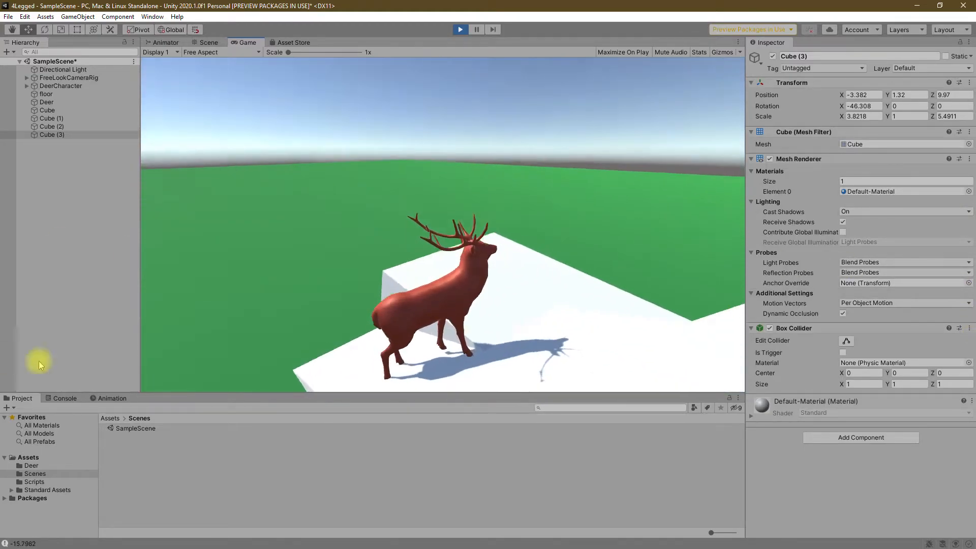
Test the deer's slope alignment on the long ramp in a maximized Game view and end the play test
key("shift+space")
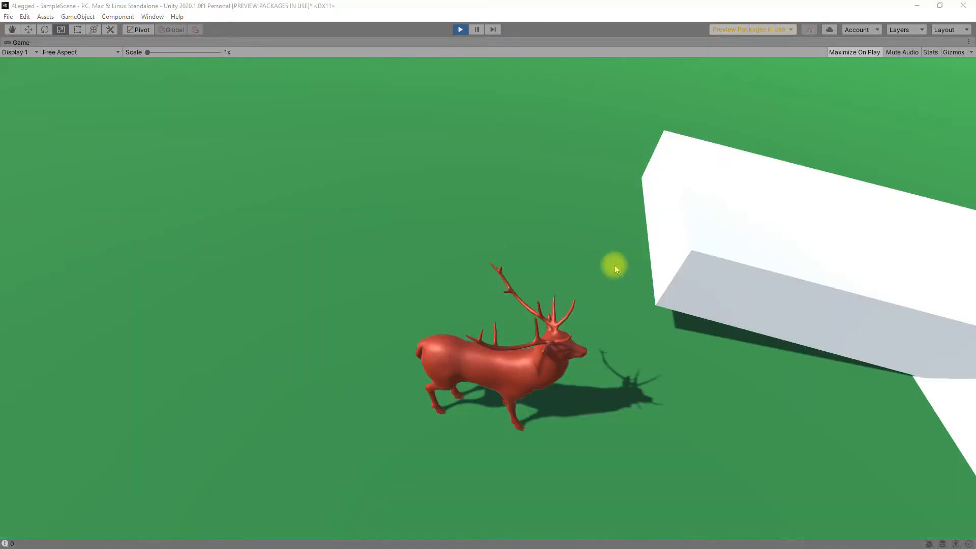
left_click(615, 268)
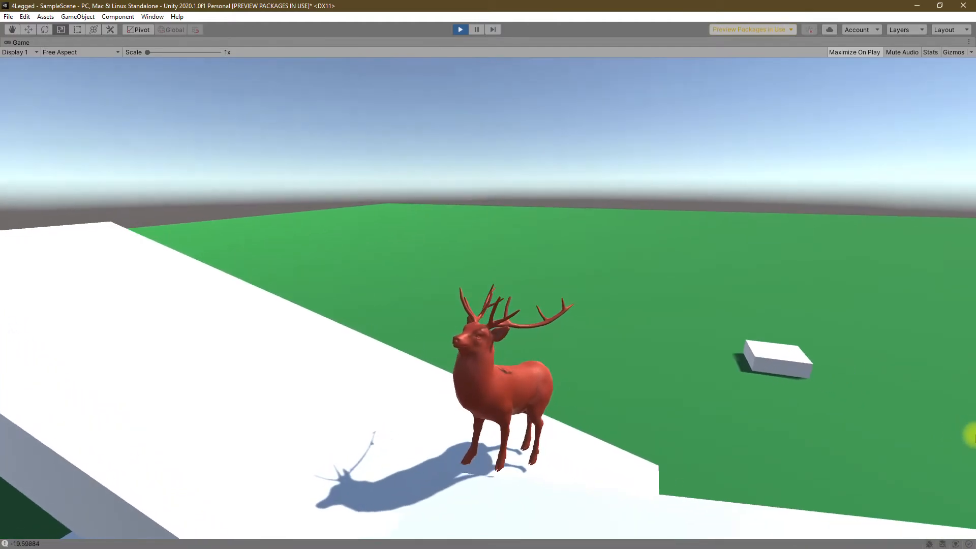
key("ctrl+p")
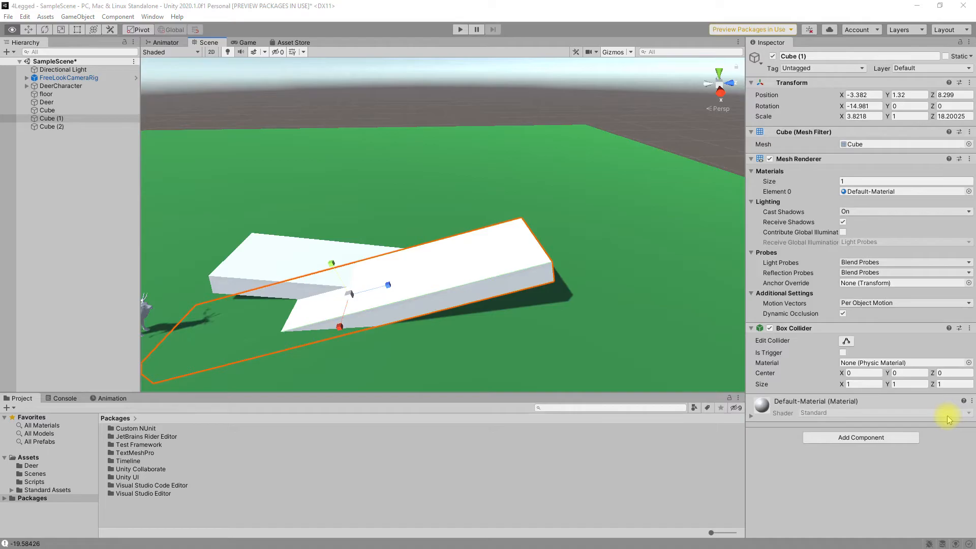
Switch to Visual Studio and reload all externally changed files, including DeerAnimationScript.cs
key("alt+Tab")
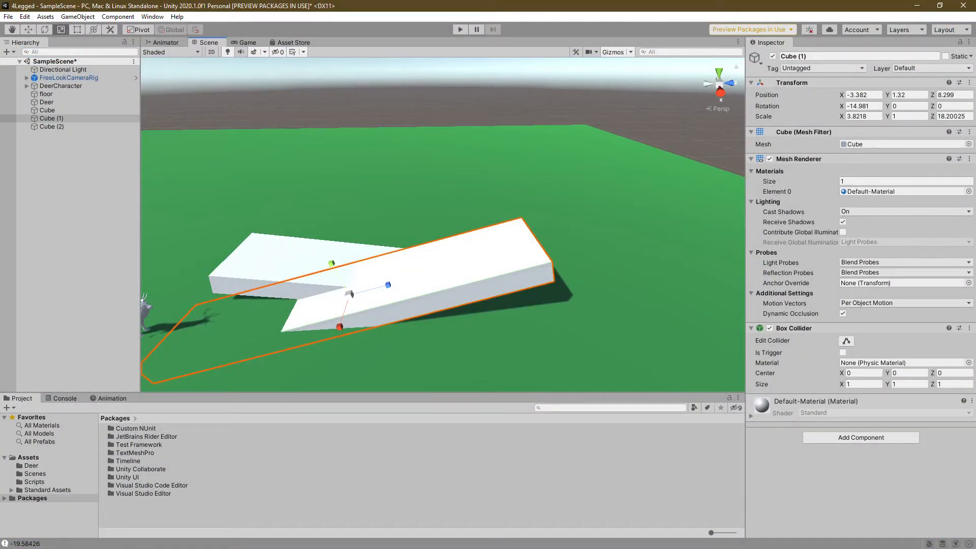
key("alt+Tab")
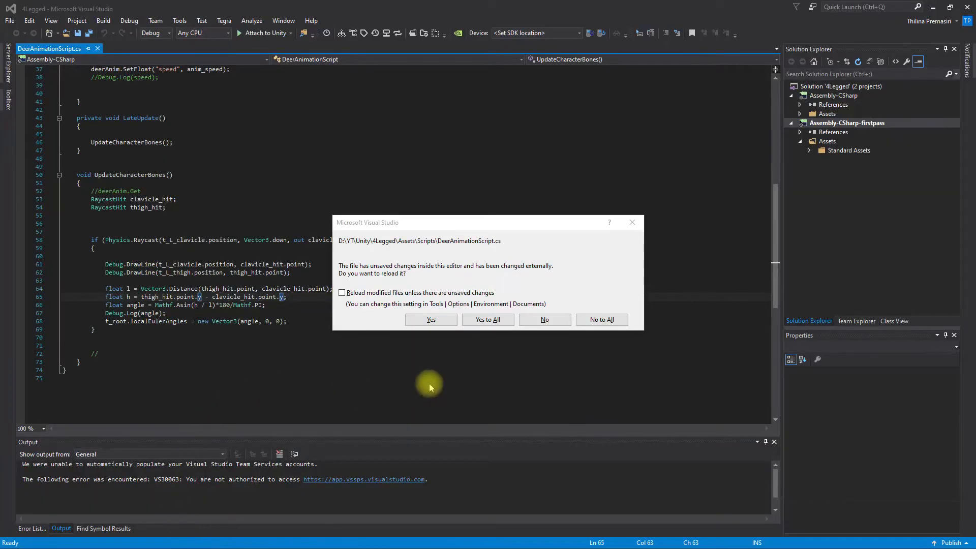
left_click(488, 319)
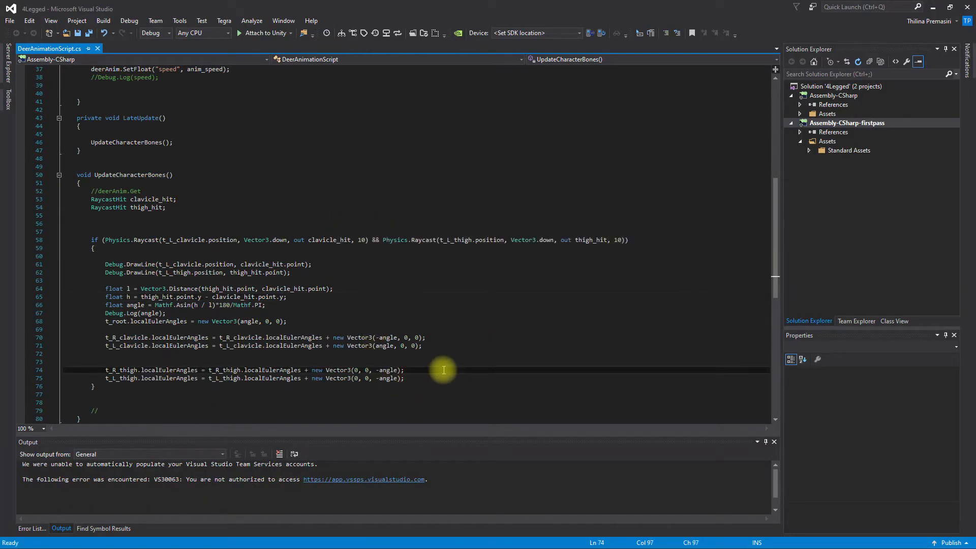
Set the float angle line in UpdateCharacterBones apart with blank lines before and after it
scroll(443, 369, "down", 5)
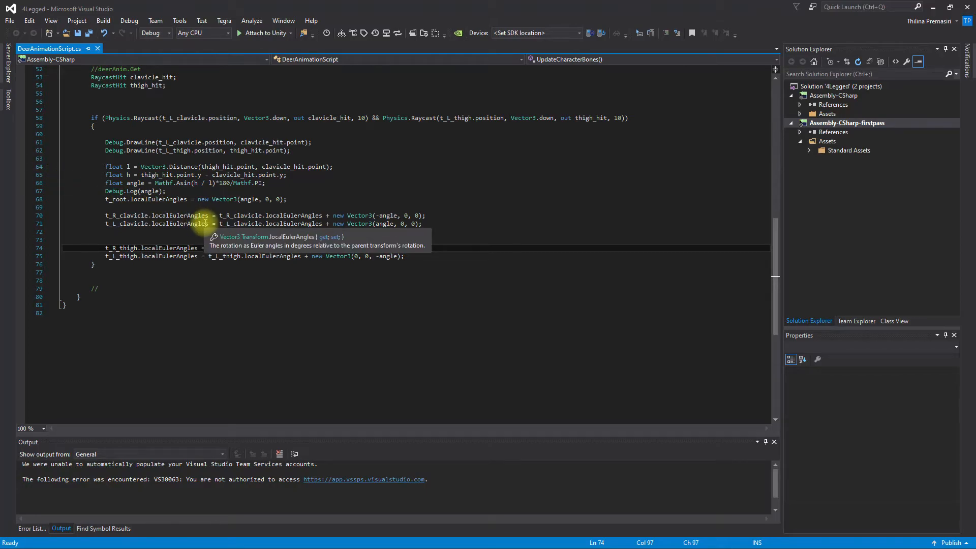
left_click(189, 193)
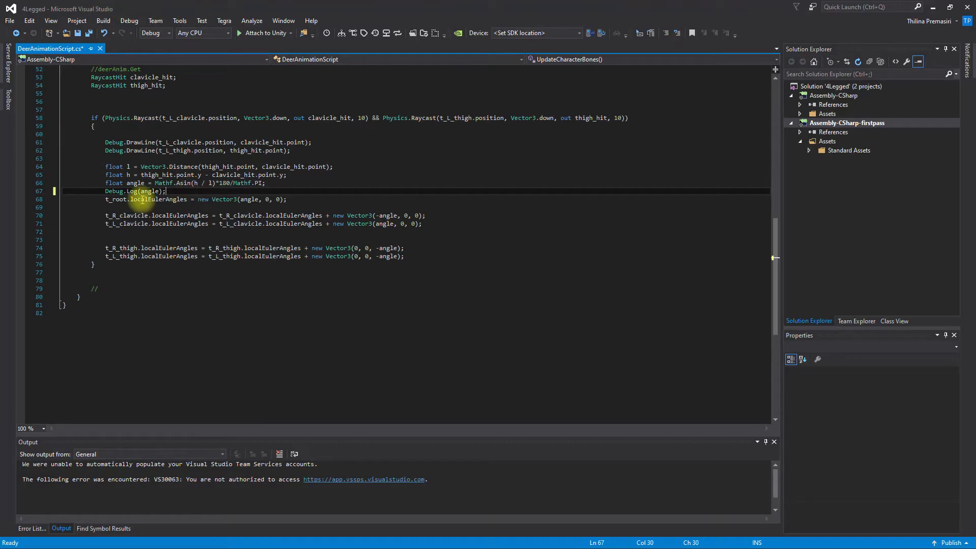
left_click(275, 182)
key("Return")
key("Return")
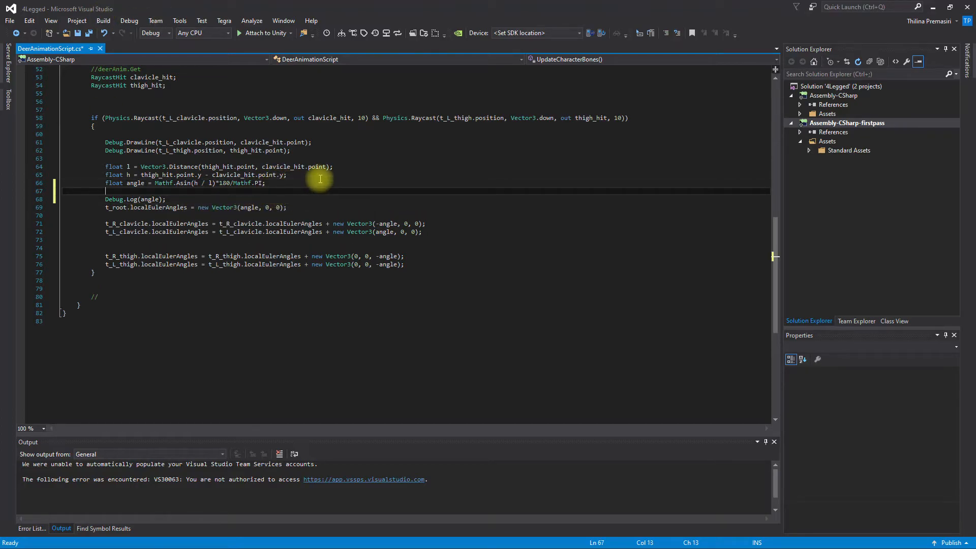
key("Up")
key("Up")
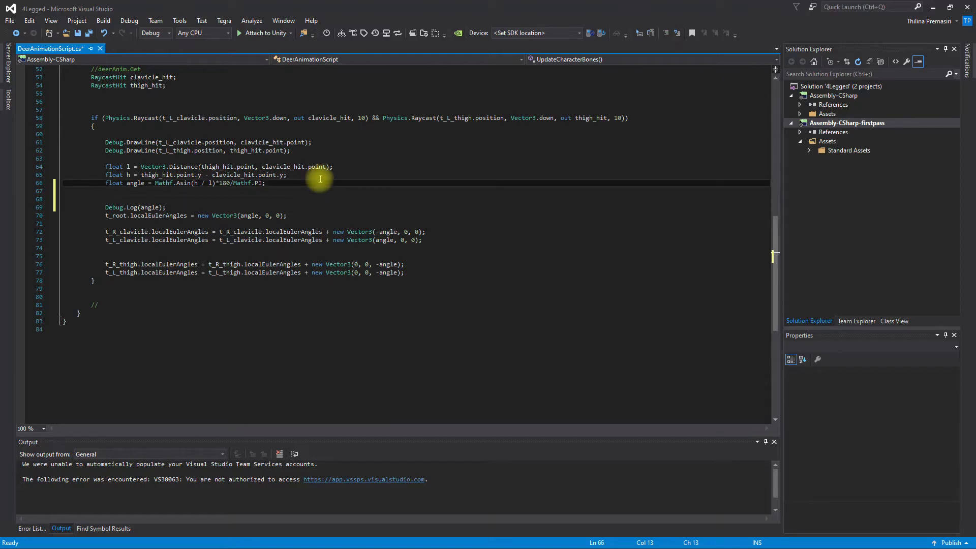
key("Return")
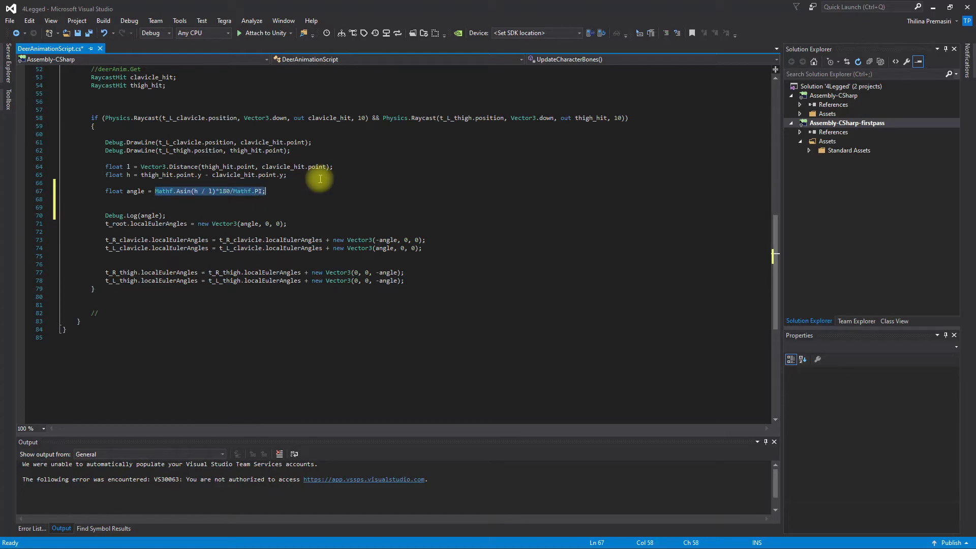
Replace the angle expression with Mathf.Lerp(angle, Mathf.Asin(h / l) * 180 / Mathf.PI, Time.deltaTime);
key("Delete")
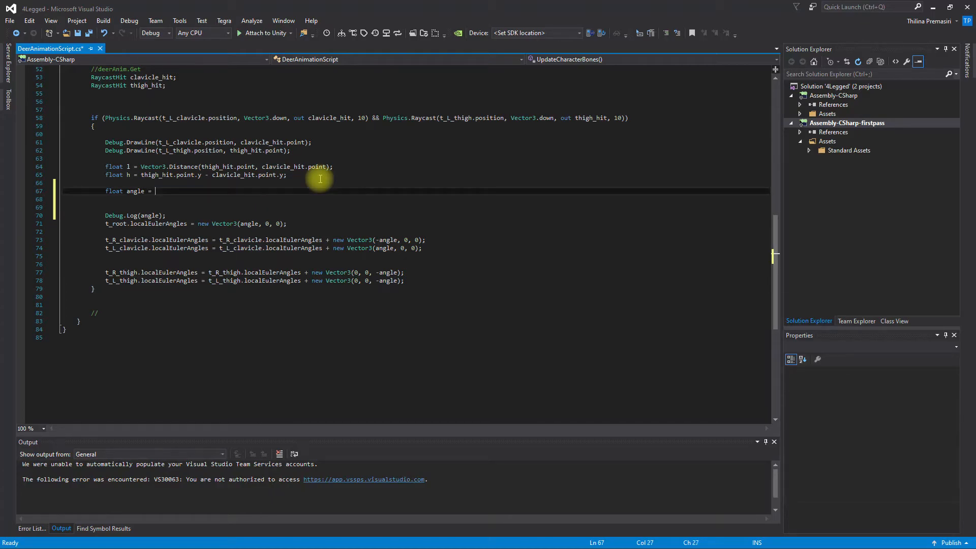
type("Mathf.le")
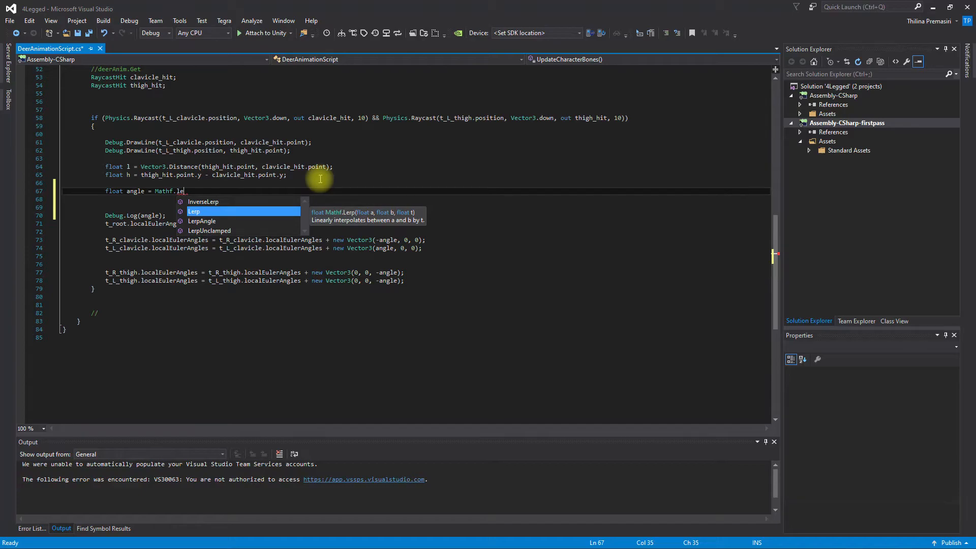
key("Tab")
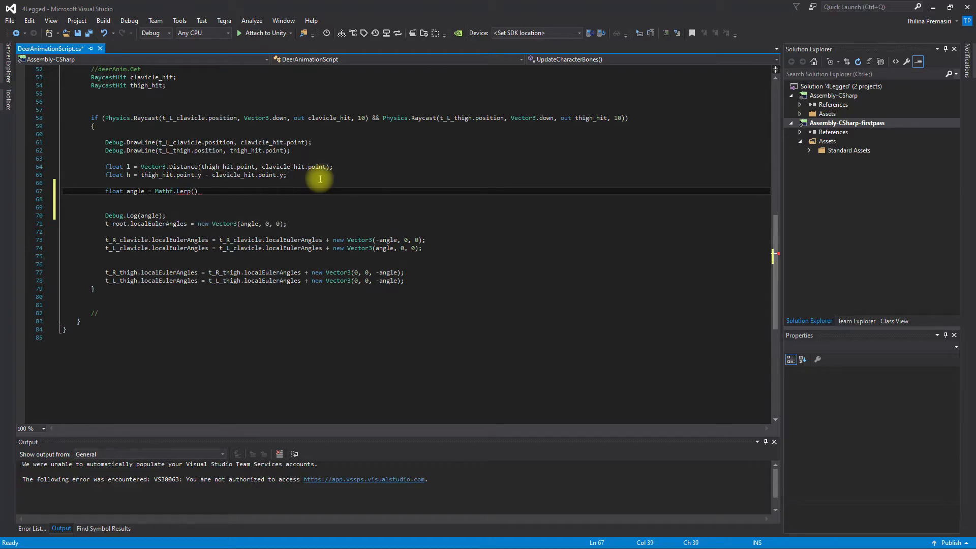
type("(angle")
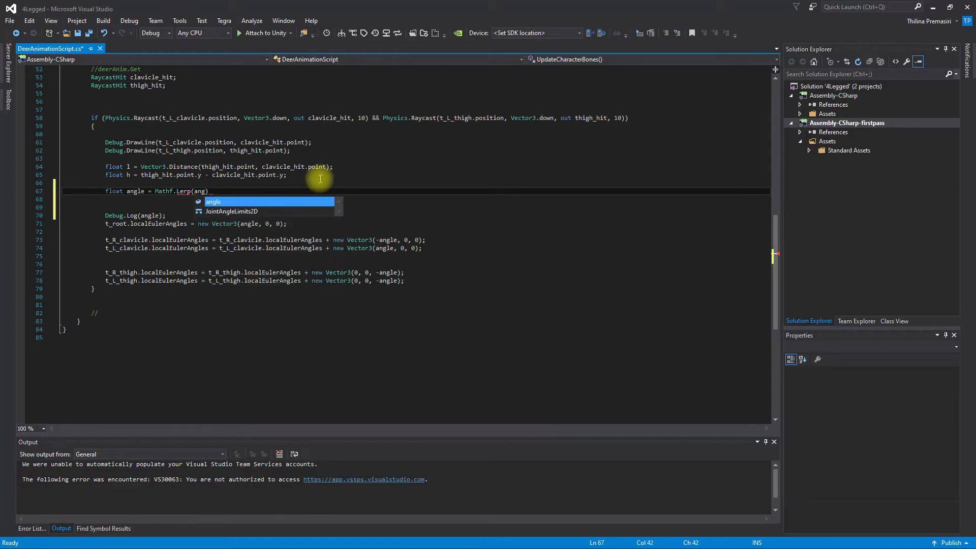
type(", Mathf.Asin(h / l) * 180 / Mathf.PI;")
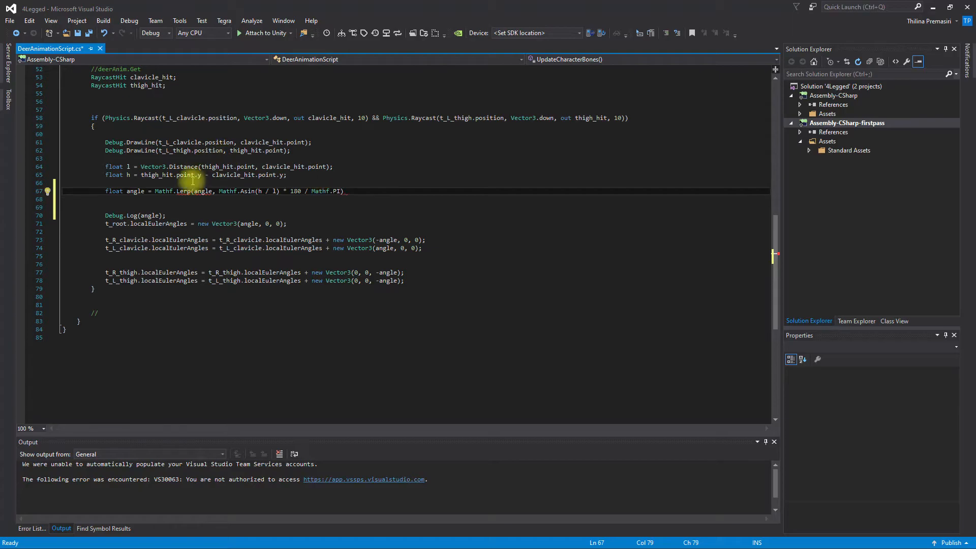
mouse_move(188, 191)
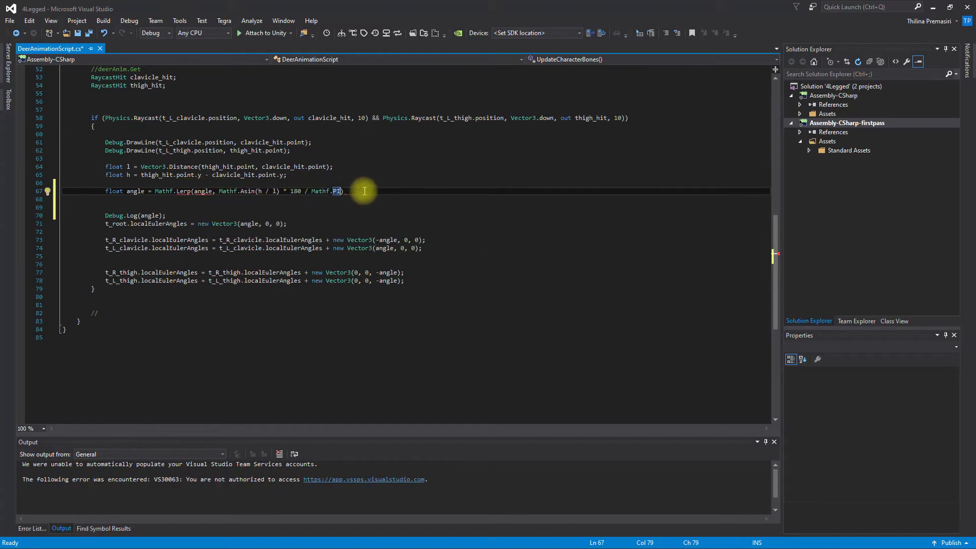
type(",Time")
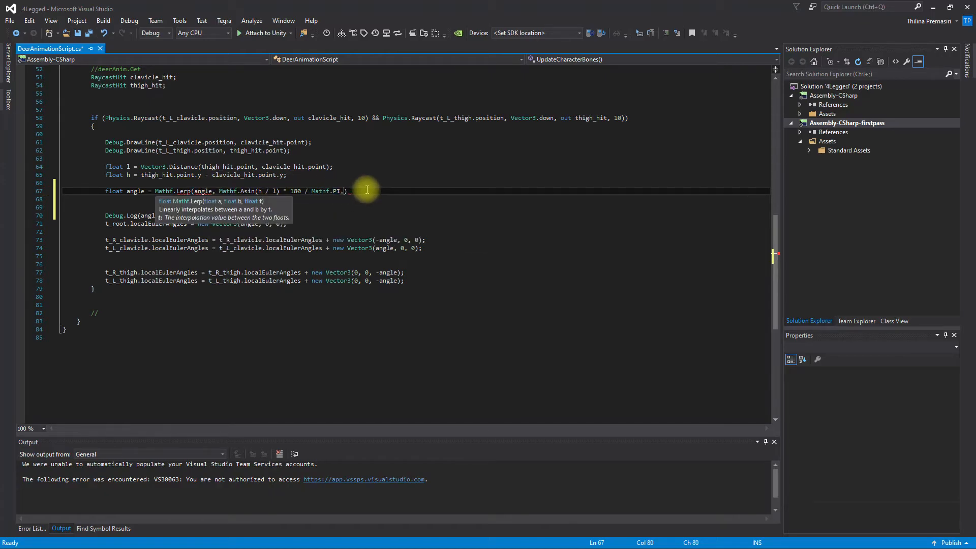
type(".del")
key("Tab")
type(")")
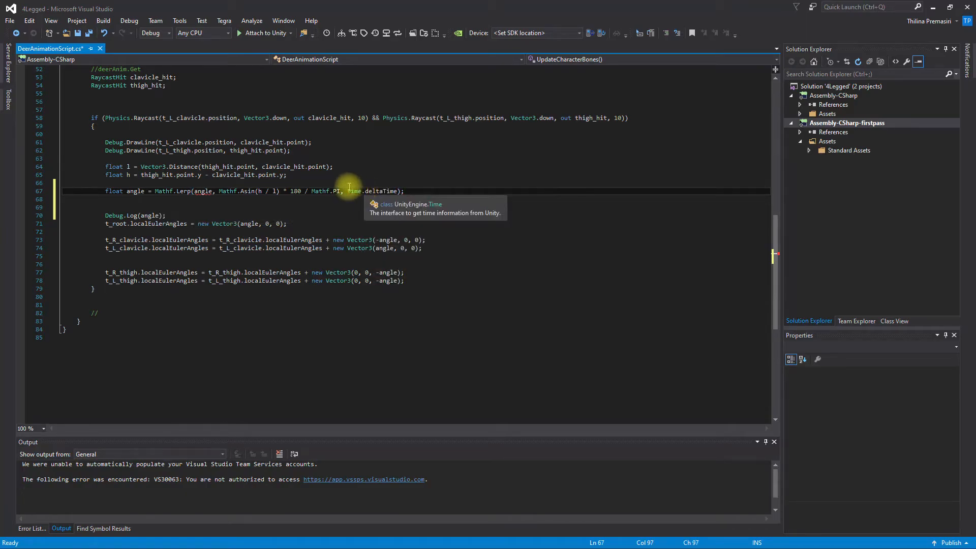
Remove the float keyword from the Lerp line in UpdateCharacterBones, leaving a plain assignment to angle
scroll(346, 187, "up", 6)
scroll(326, 203, "down", 3)
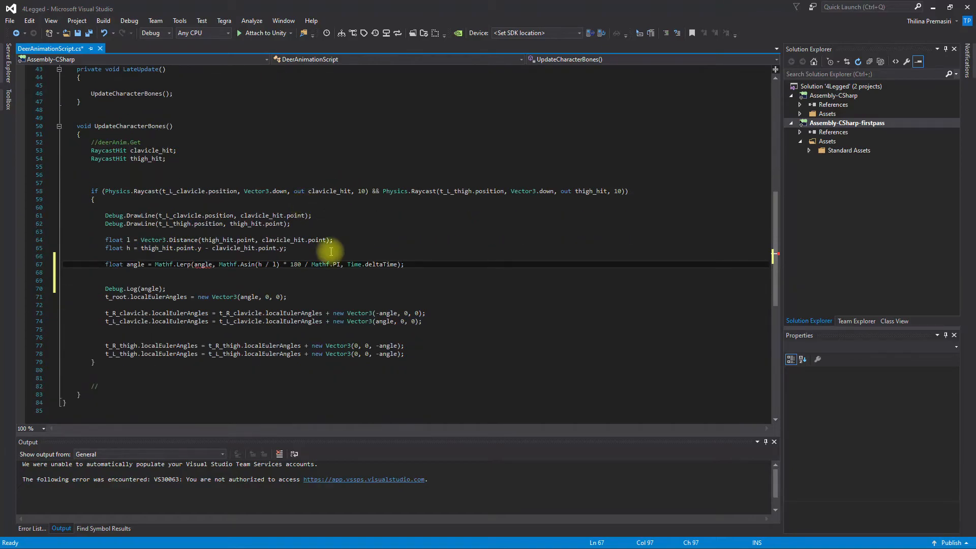
scroll(338, 236, "up", 5)
scroll(339, 237, "down", 7)
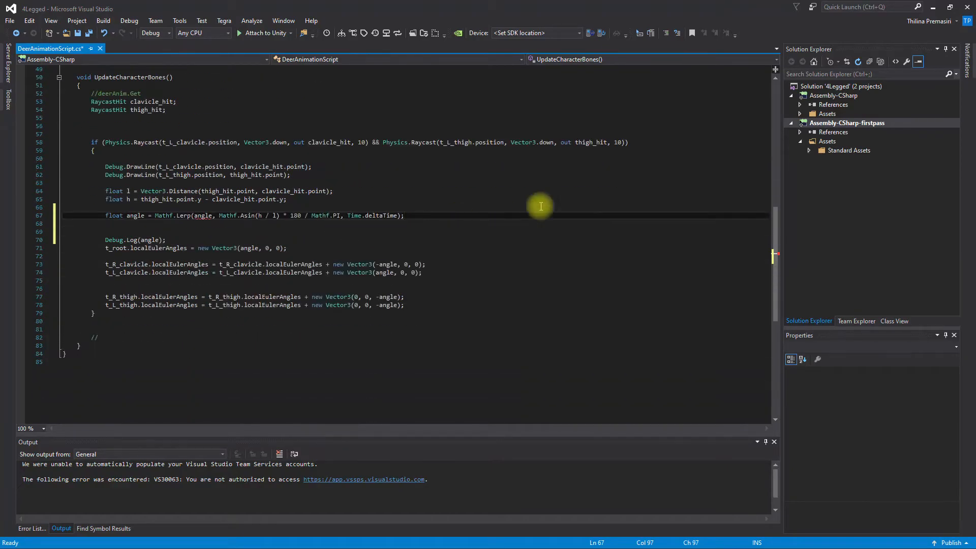
mouse_move(205, 215)
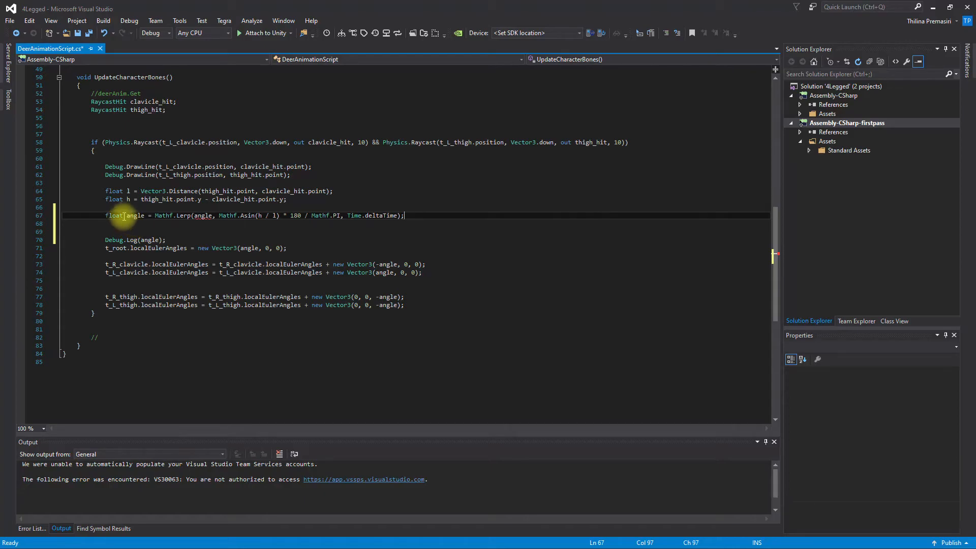
left_click_drag(143, 216, 116, 215)
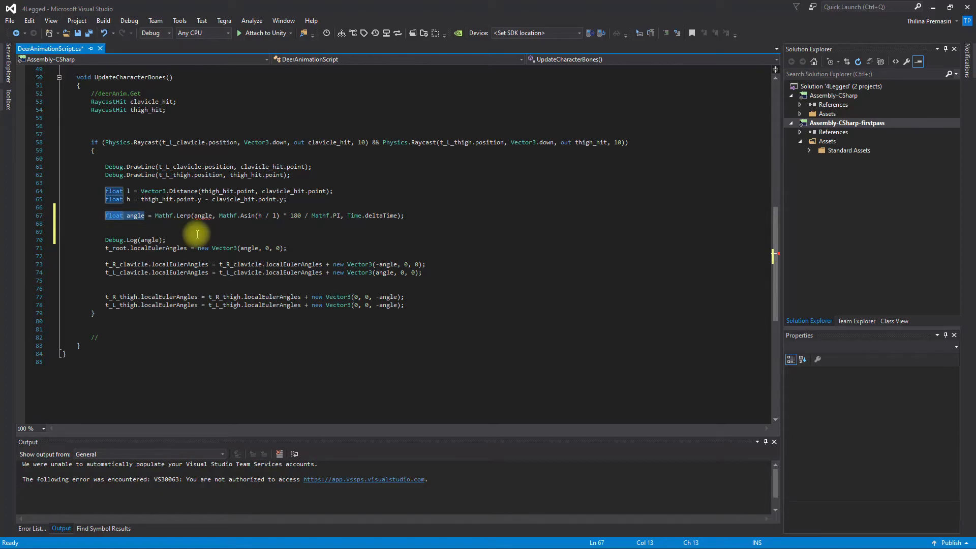
key("BackSpace")
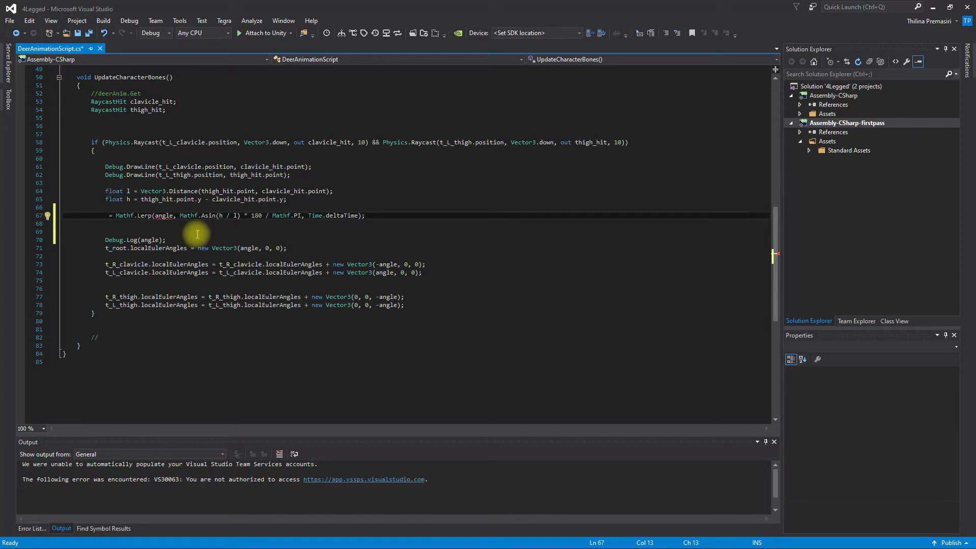
type("angle")
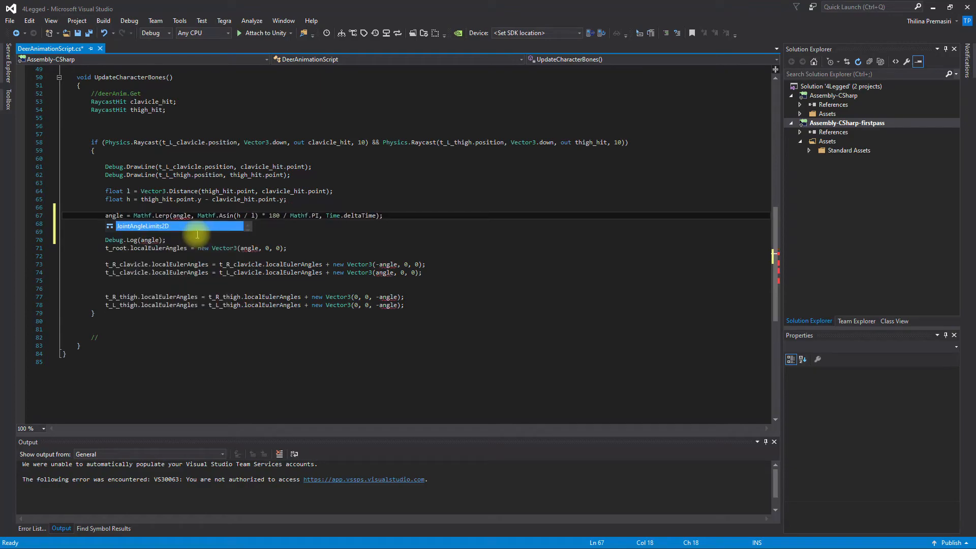
Declare a private float field named angle below the deerAnim declaration in DeerAnimationScript.cs and save the script
left_click(201, 116)
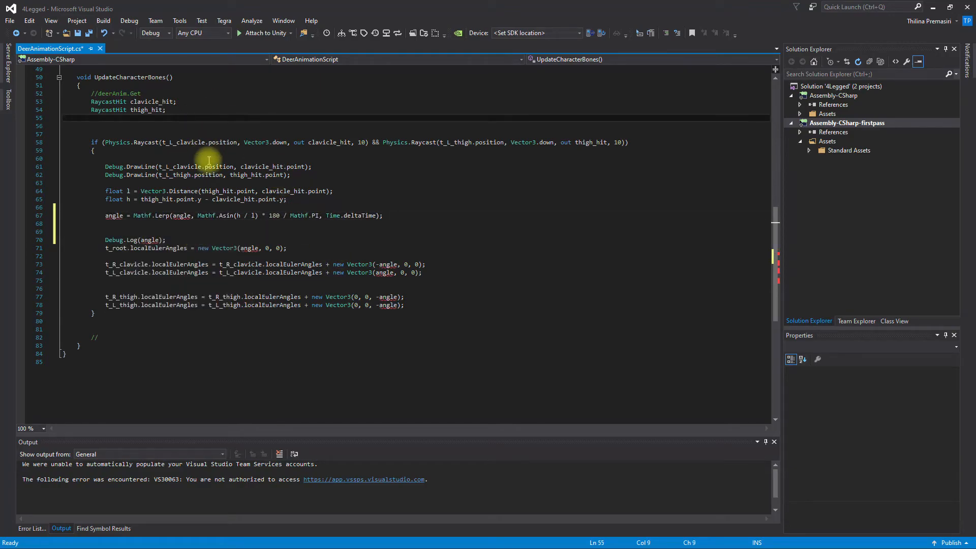
scroll(209, 159, "up", 16)
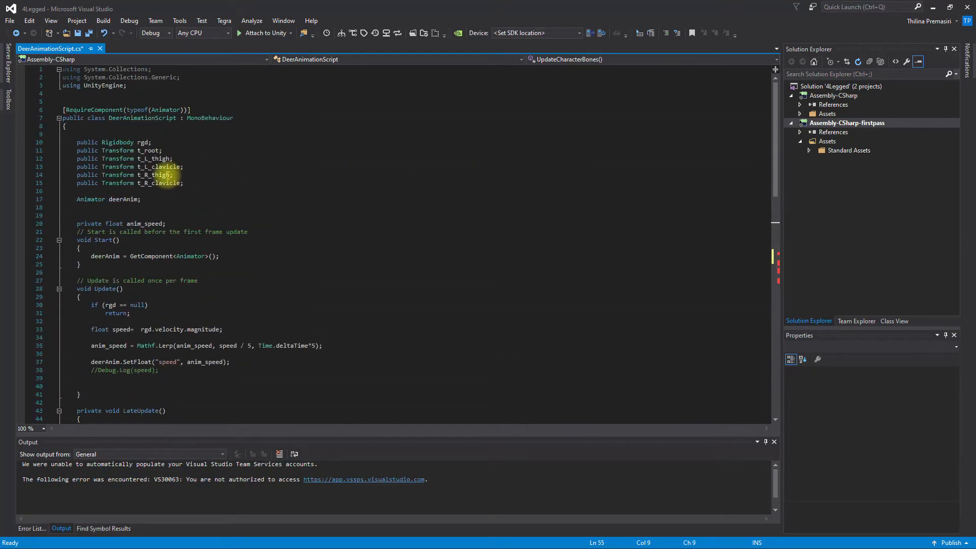
left_click(230, 206)
key("Return")
key("Return")
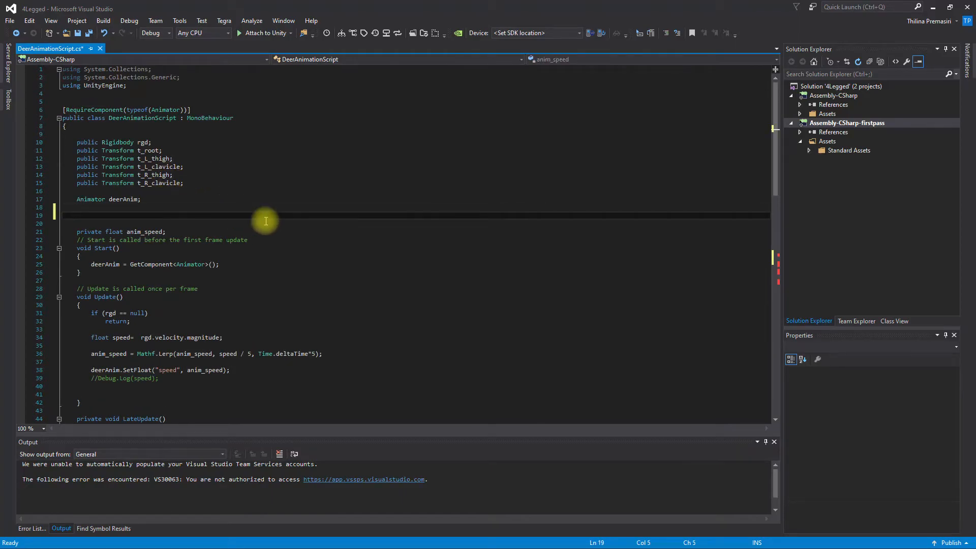
type("private")
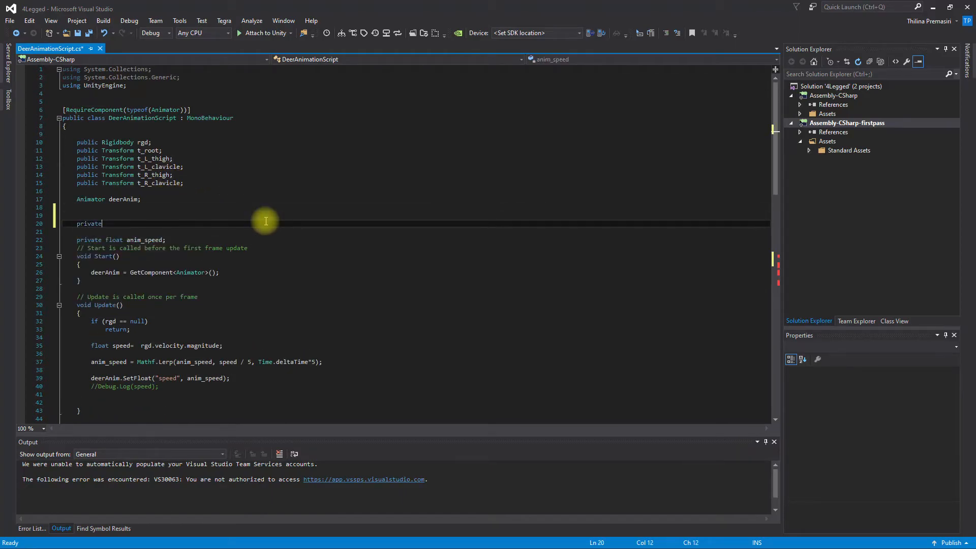
type(" float float angle;")
scroll(251, 209, "down", 14)
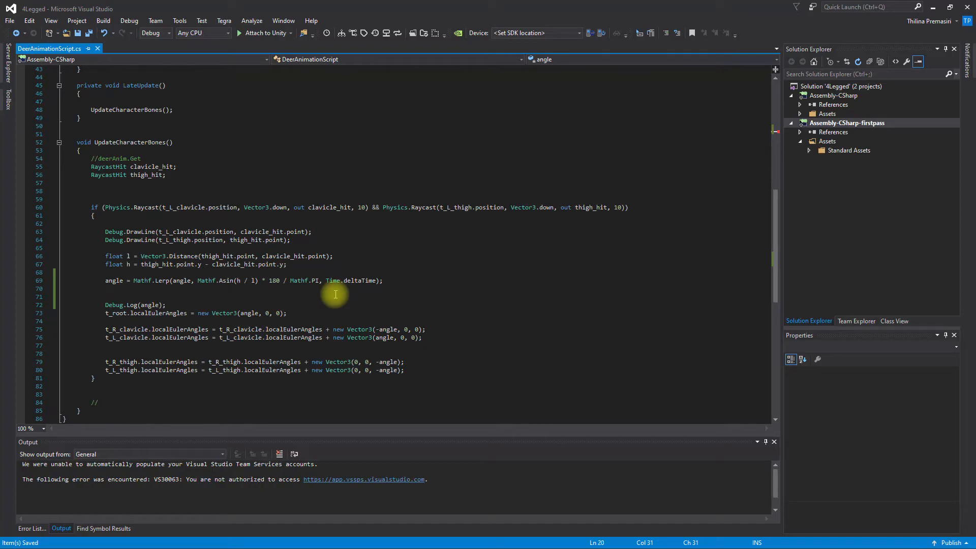
Switch to Unity, try to enter Play mode, and open the CS1519 compiler error in the script
key("alt+Tab")
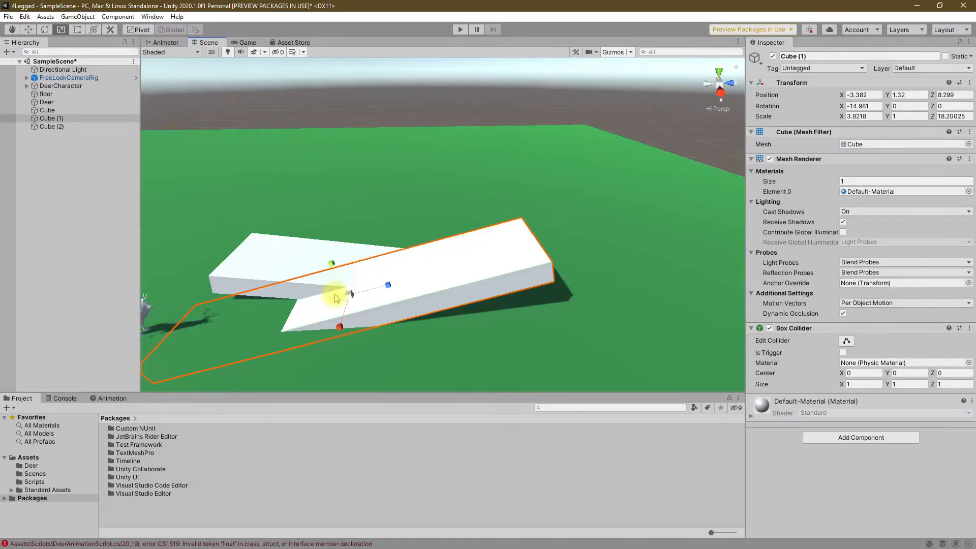
key("ctrl+p")
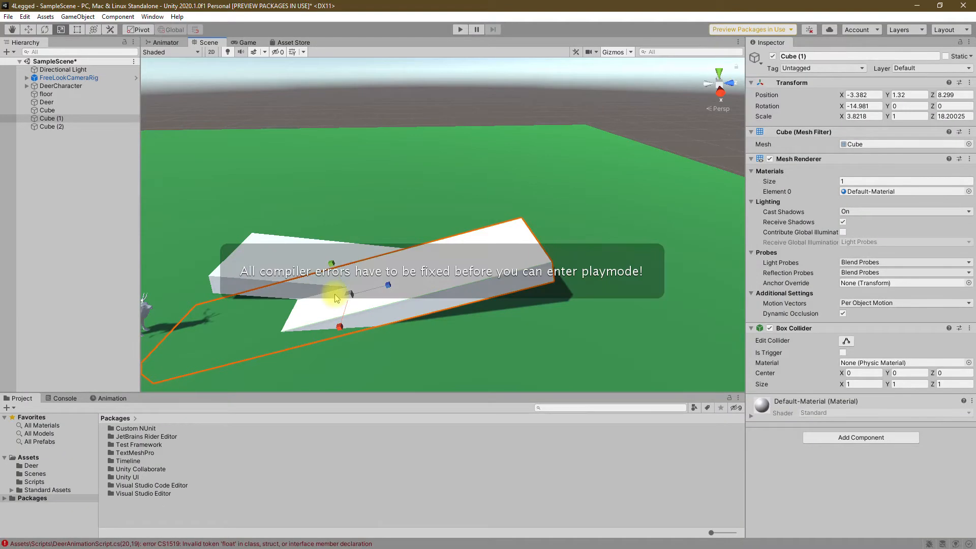
double_click(199, 542)
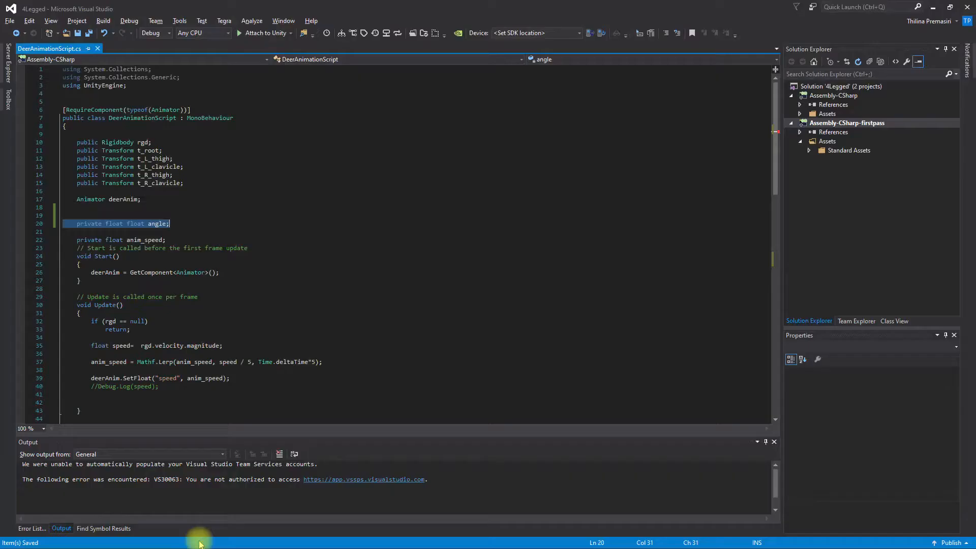
Remove the duplicate float keyword so the field declaration reads private float angle;
left_click(190, 224)
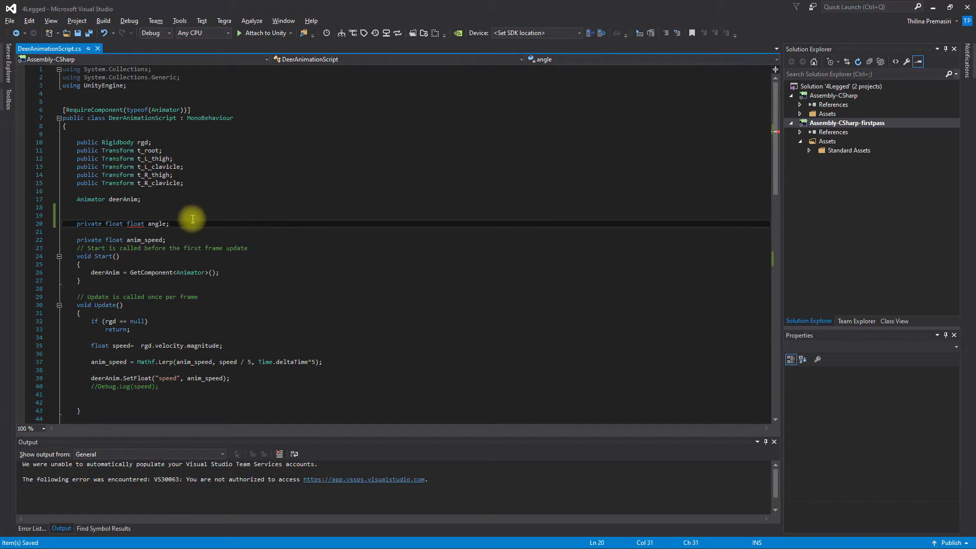
double_click(132, 224)
key("Delete")
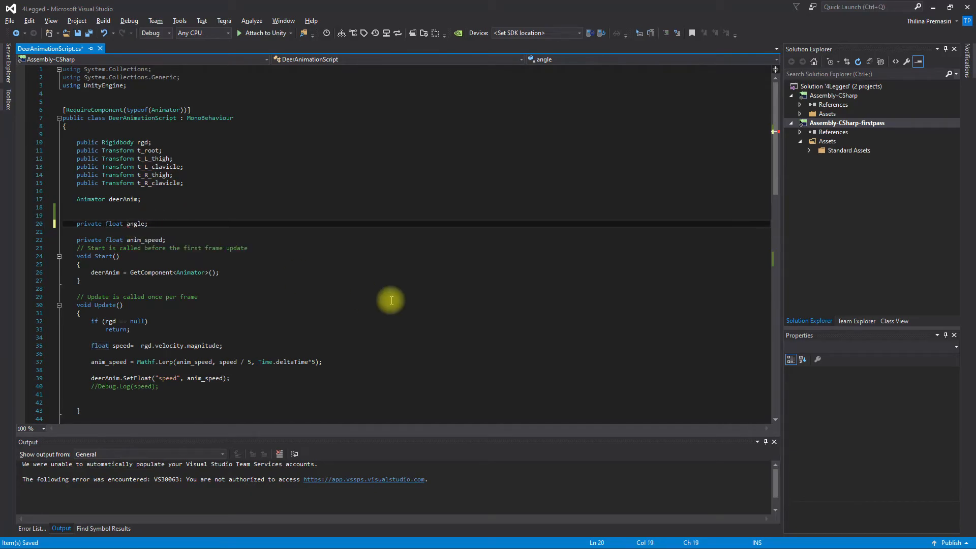
Switch to Unity, enter Play mode and walk the deer up and across the ramps to test the smoothed tilt
key("alt+Tab")
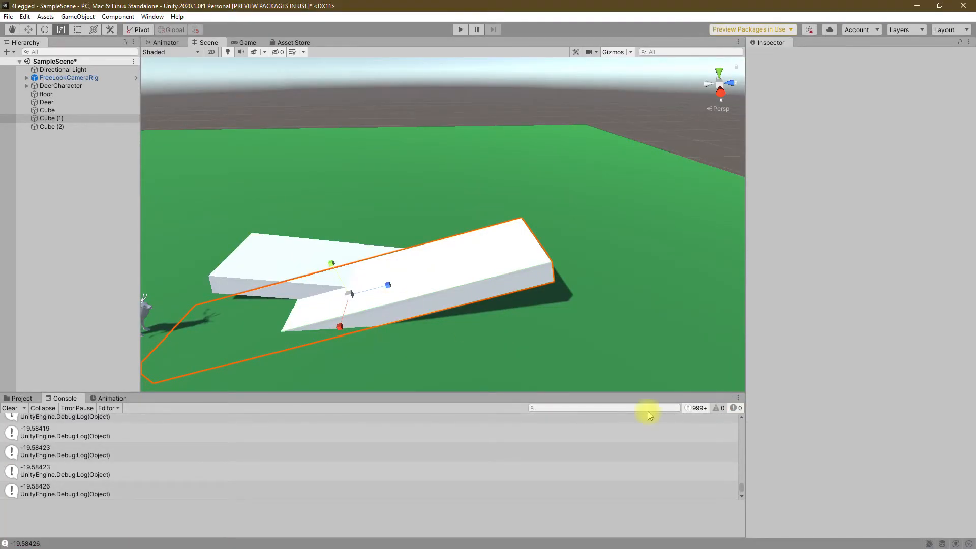
key("ctrl+p")
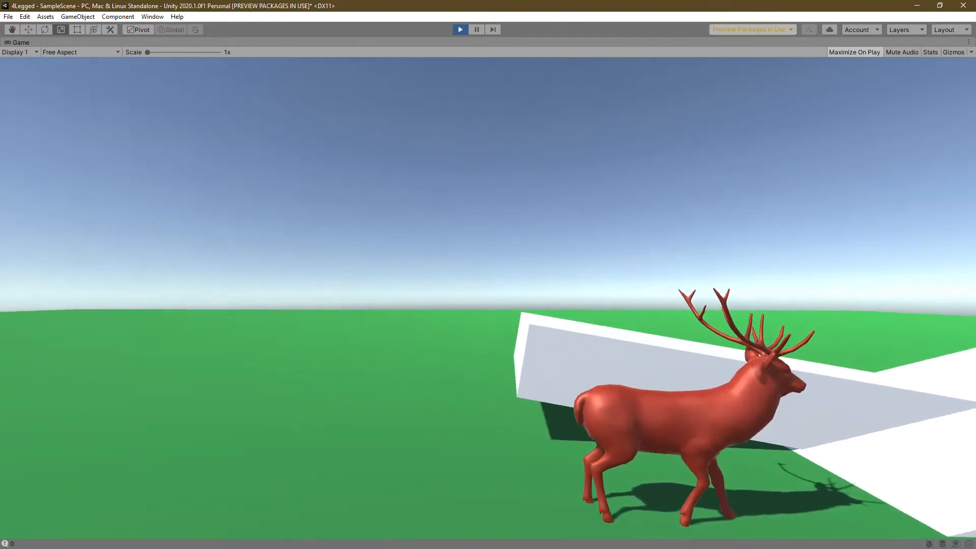
key("w")
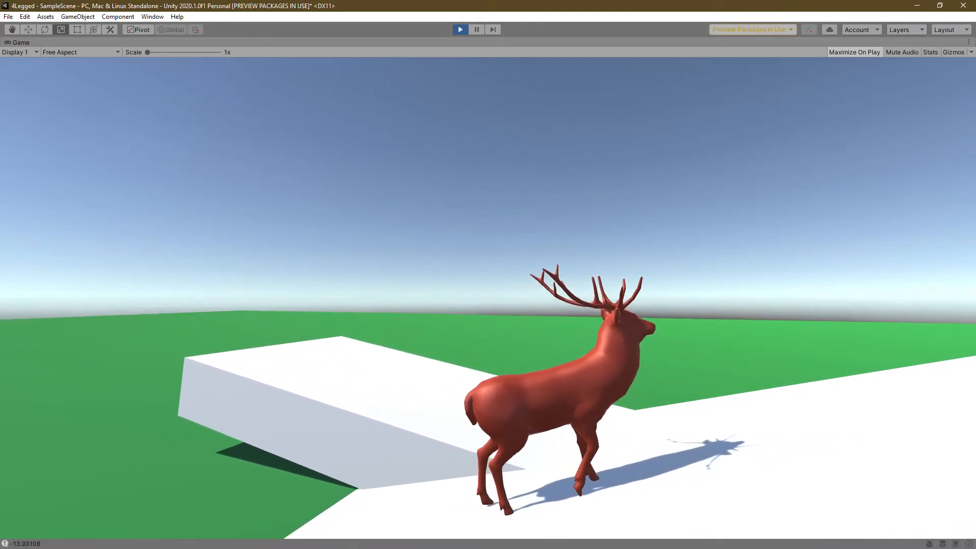
key("a")
key("w")
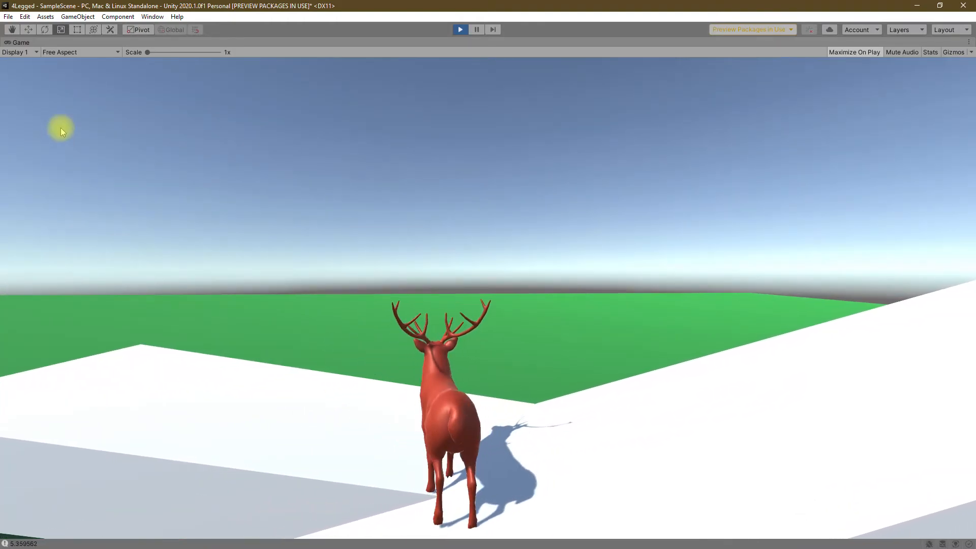
key("d")
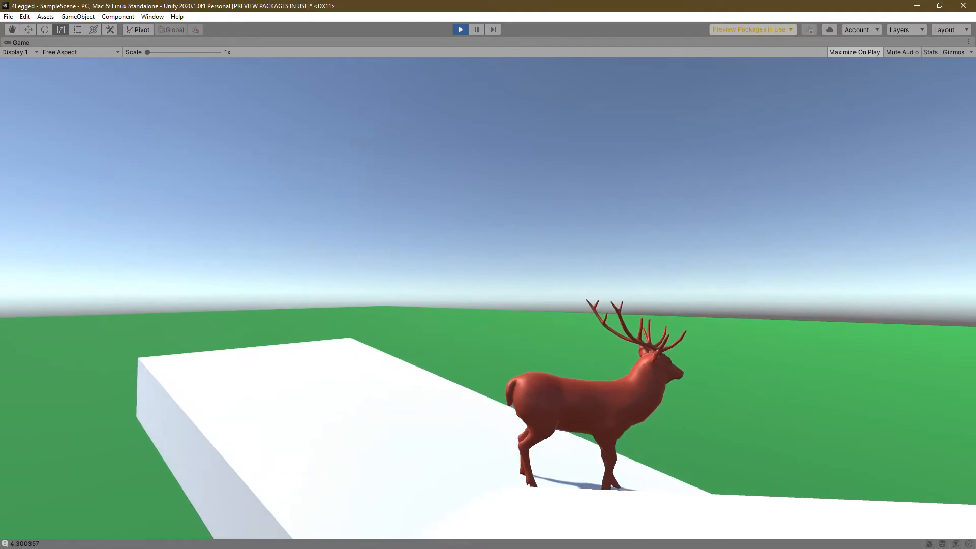
key("w")
key("a")
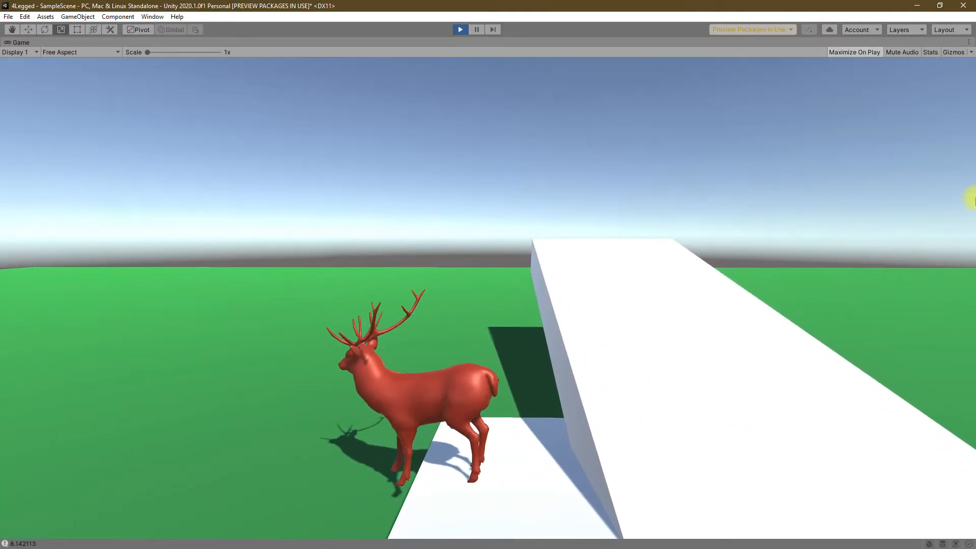
Turn the deer back and forth at the lower ramp's edge to check the tilt transitions, and exit Play mode
key("d")
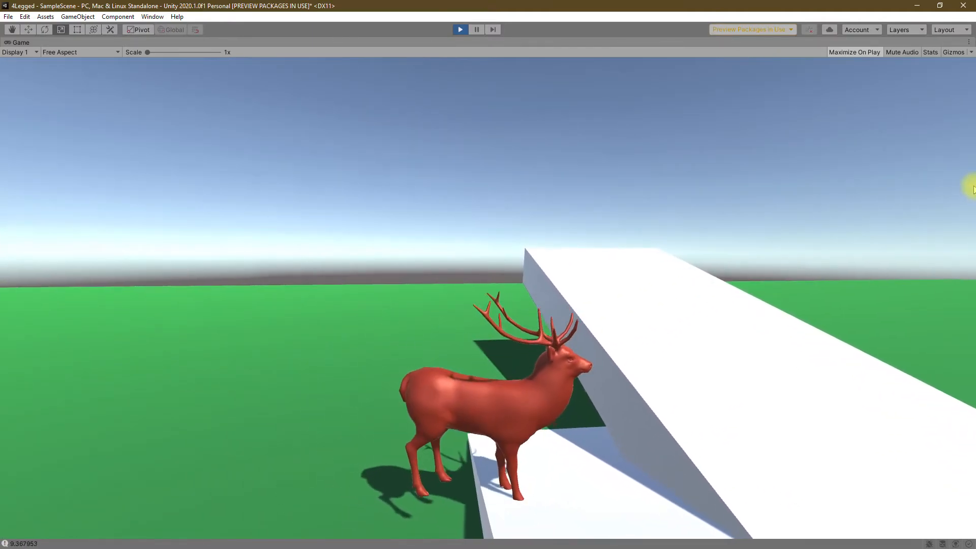
key("a")
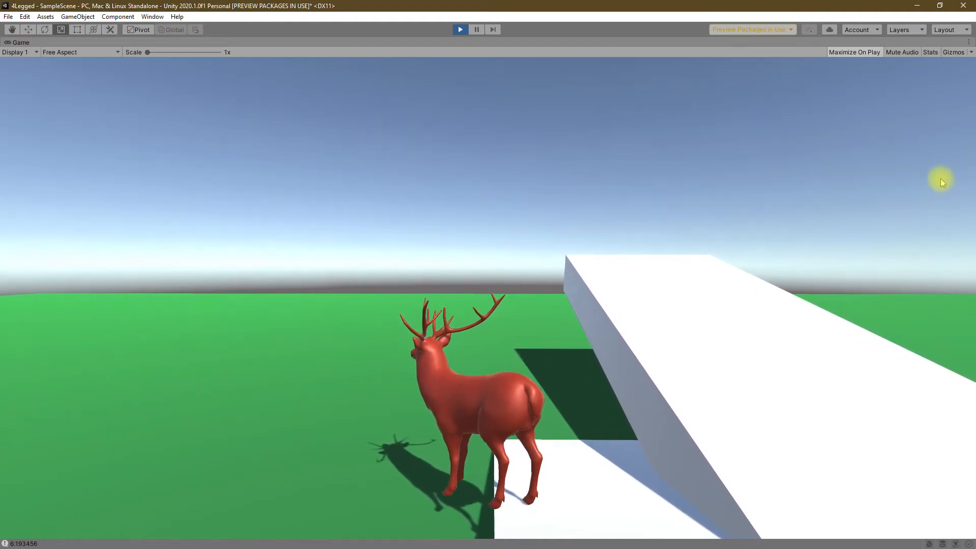
key("d")
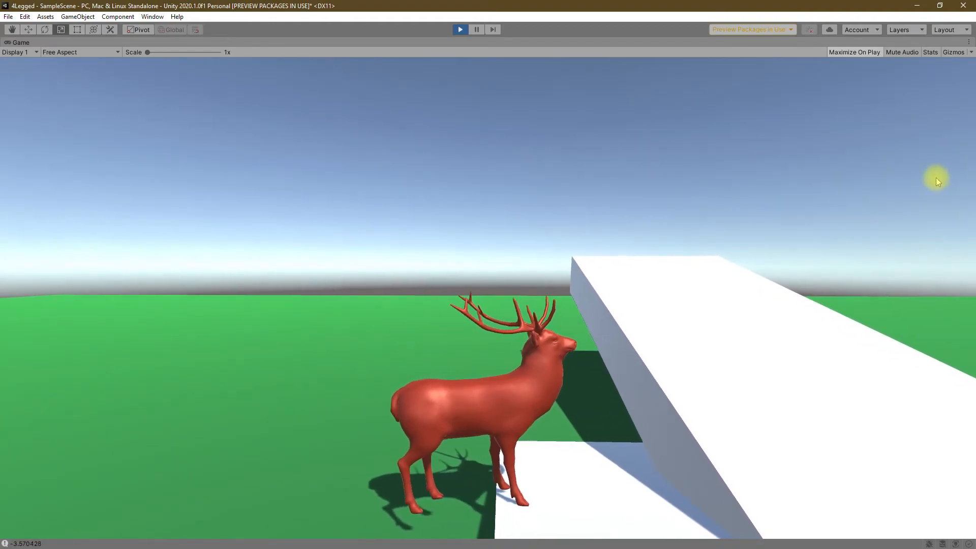
key("a")
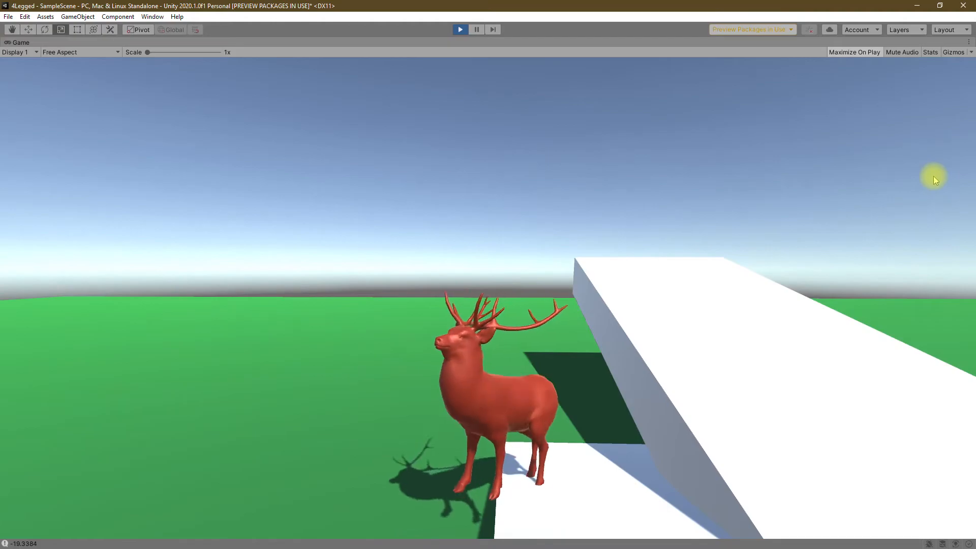
key("a")
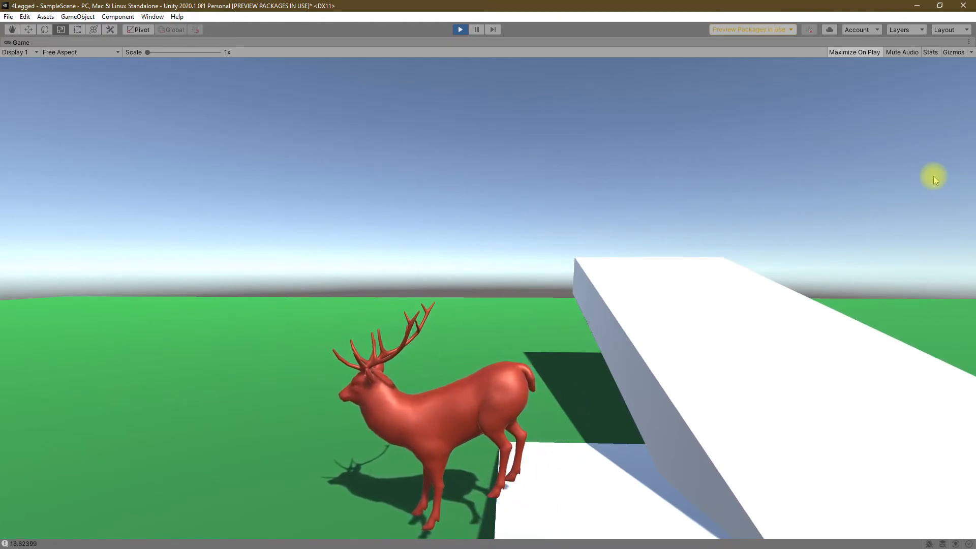
key("d")
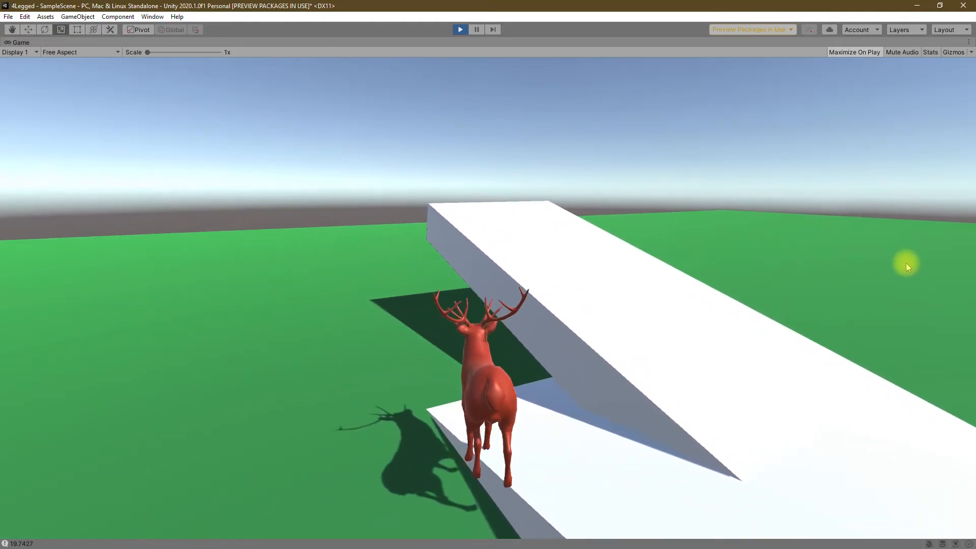
key("d")
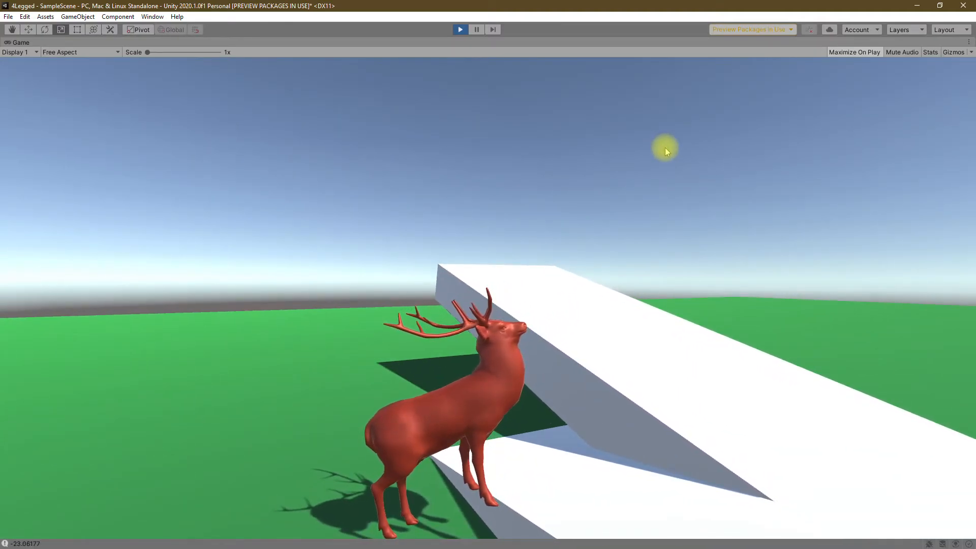
key("ctrl+p")
Widen the Cube (1) ramp to an X scale of about 7.07 and raise it to Y position 1.47
right_click_drag(665, 147, 457, 234)
mouse_move(467, 198)
left_mouse_down()
mouse_move(462, 171)
mouse_move(464, 181)
left_mouse_up()
right_click_drag(464, 181, 377, 245)
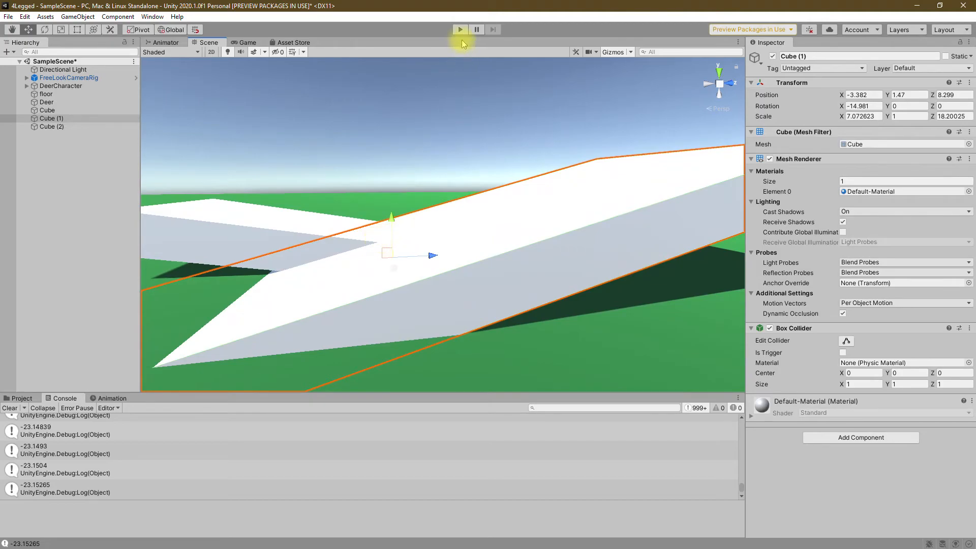
Rotate the Cube (2) ramp to about -4.6 degrees on X and raise it to Y position 1.65
left_click(307, 228)
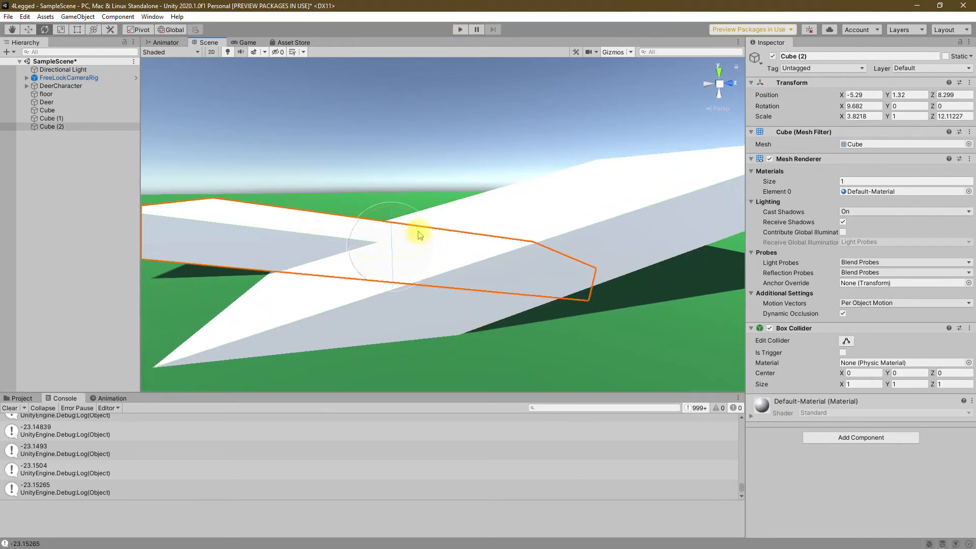
left_click_drag(410, 214, 389, 194)
key("w")
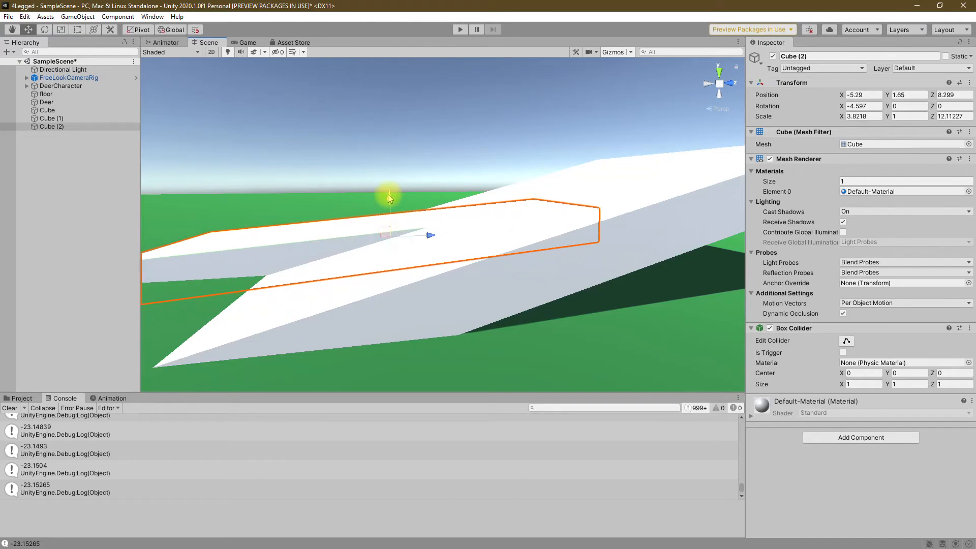
Play the scene with the adjusted ramps and turn off Maximize On Play
key("ctrl+p")
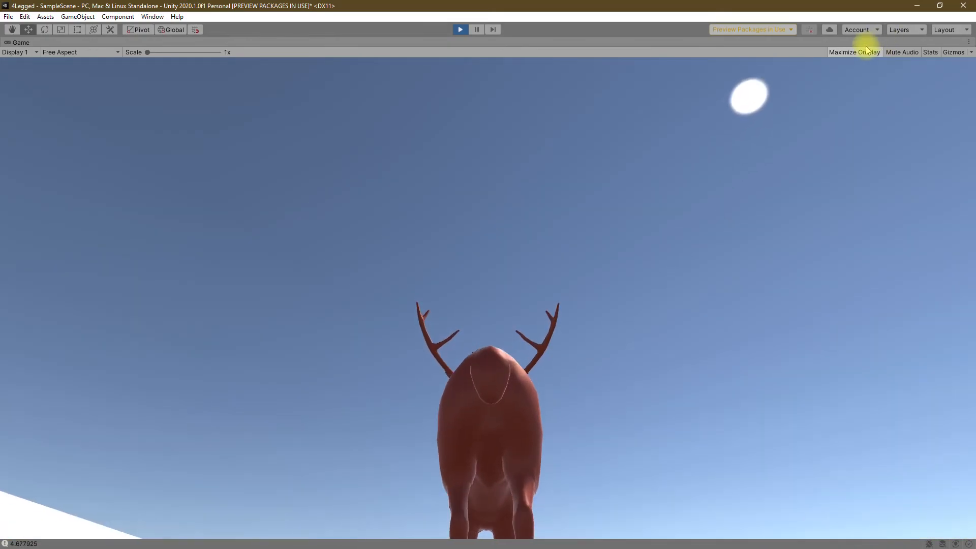
left_click(867, 52)
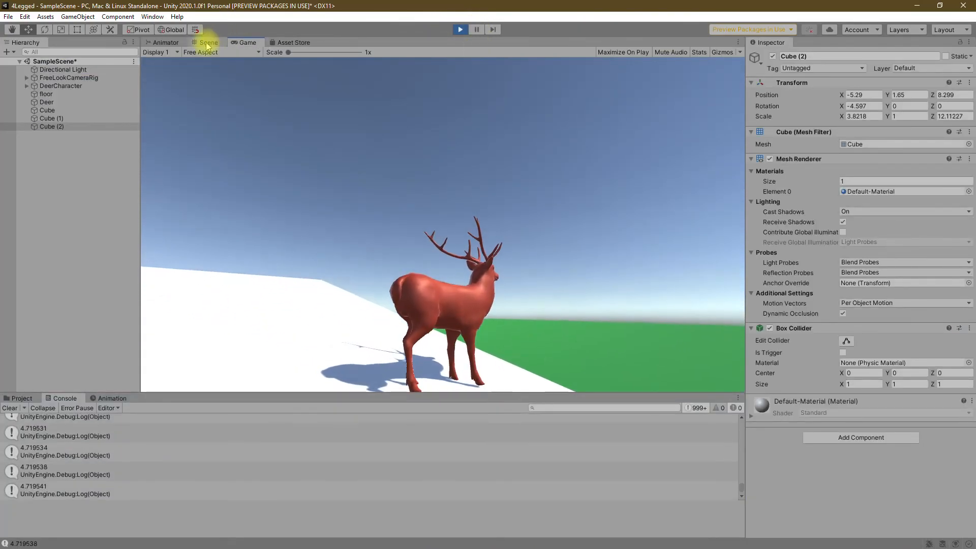
Inspect the deer's hoof placement and body tilt on the ramp from several sides in the Scene view
left_click(207, 43)
right_click_drag(497, 213, 946, 192)
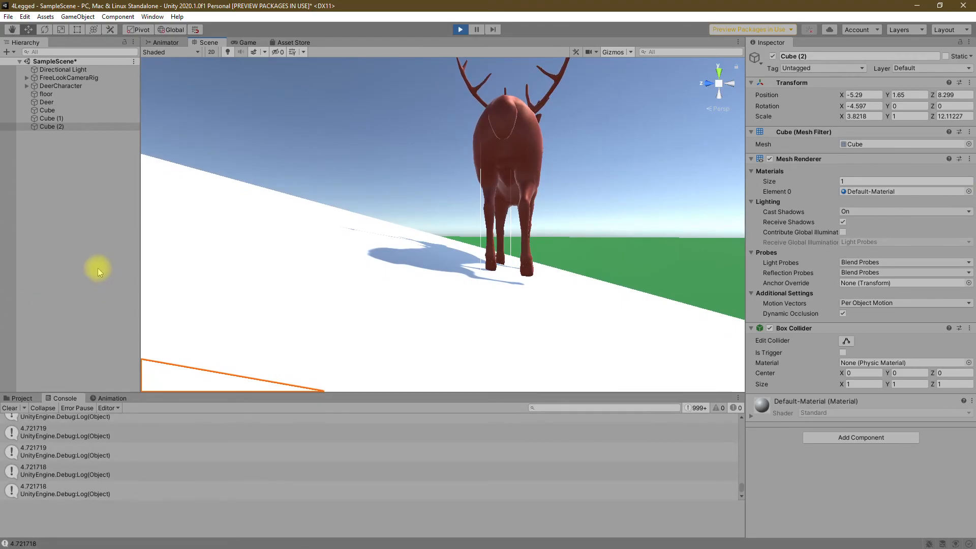
right_click_drag(540, 311, 76, 391)
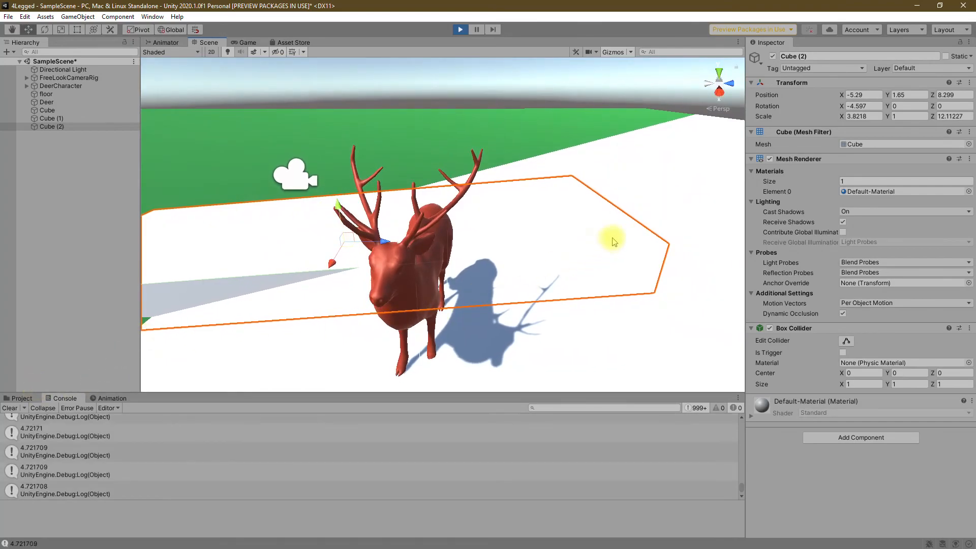
right_click_drag(167, 242, 214, 170)
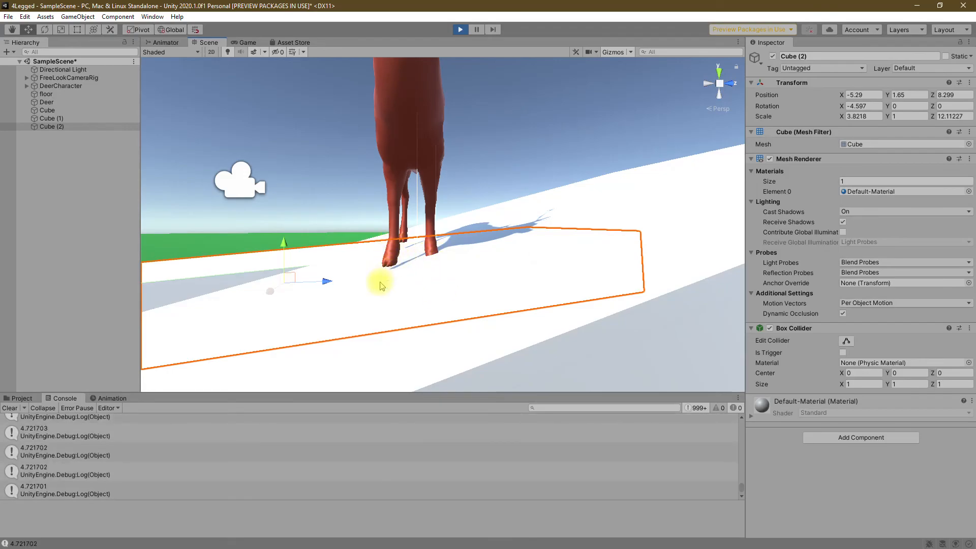
right_click_drag(395, 270, 524, 272)
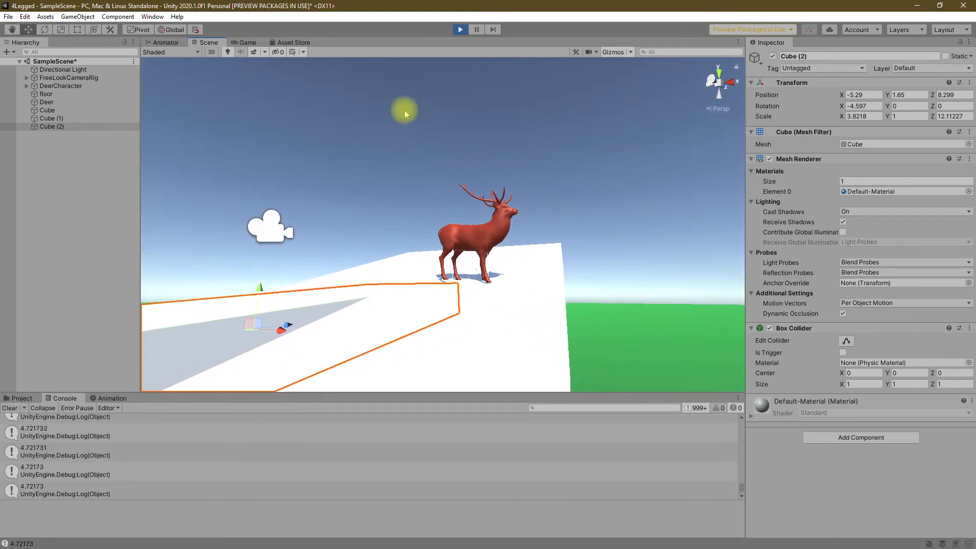
Return to the Game view, check the deer's tilt on the slope, and stop Play mode
left_click(249, 43)
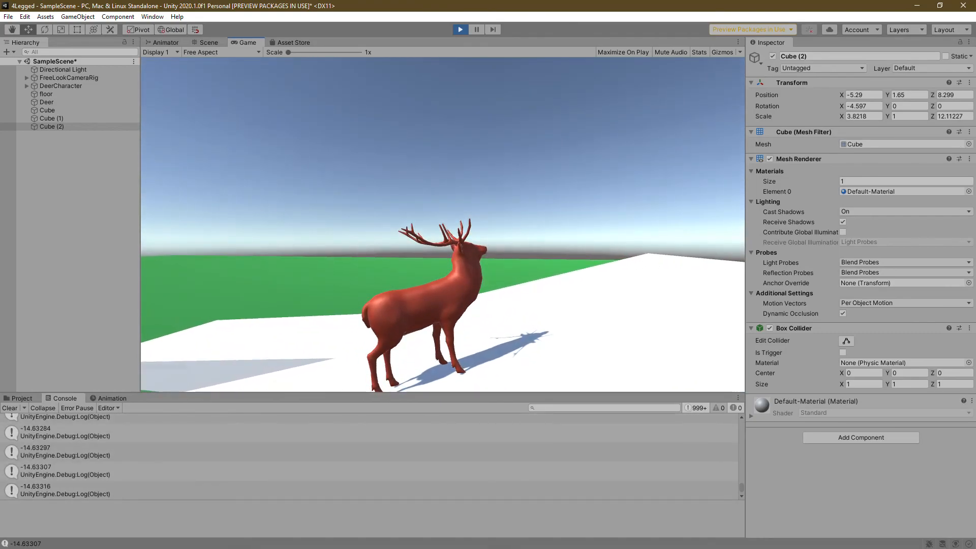
key("super")
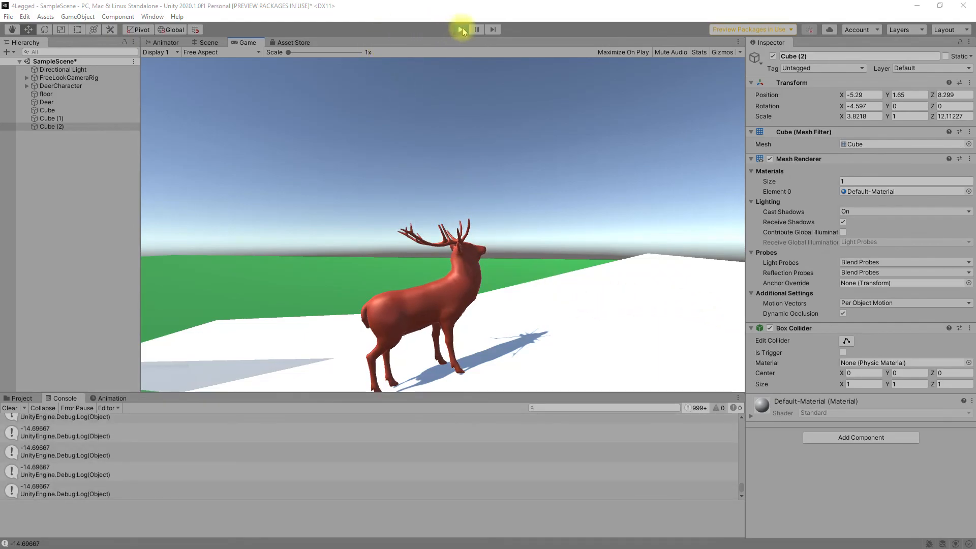
left_click(461, 30)
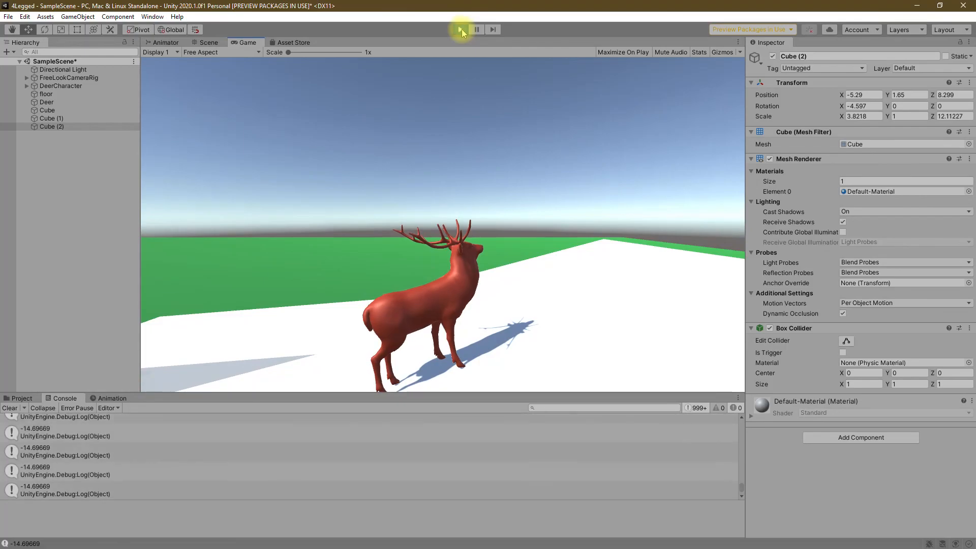
End the play test, switch to the CodeLikeMe_Unity page on Patreon, and look through its older tutorial and project file posts
left_click(461, 29)
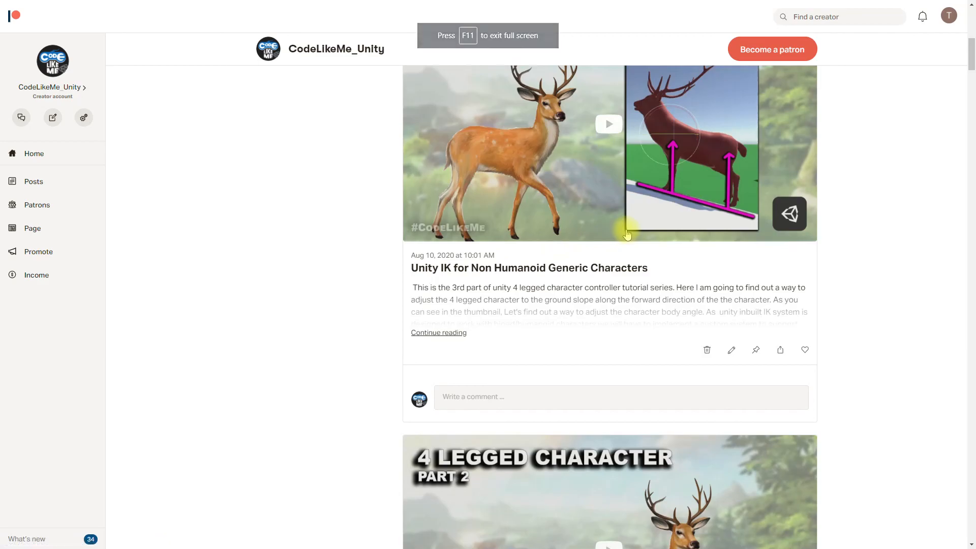
scroll(630, 232, "down", 15)
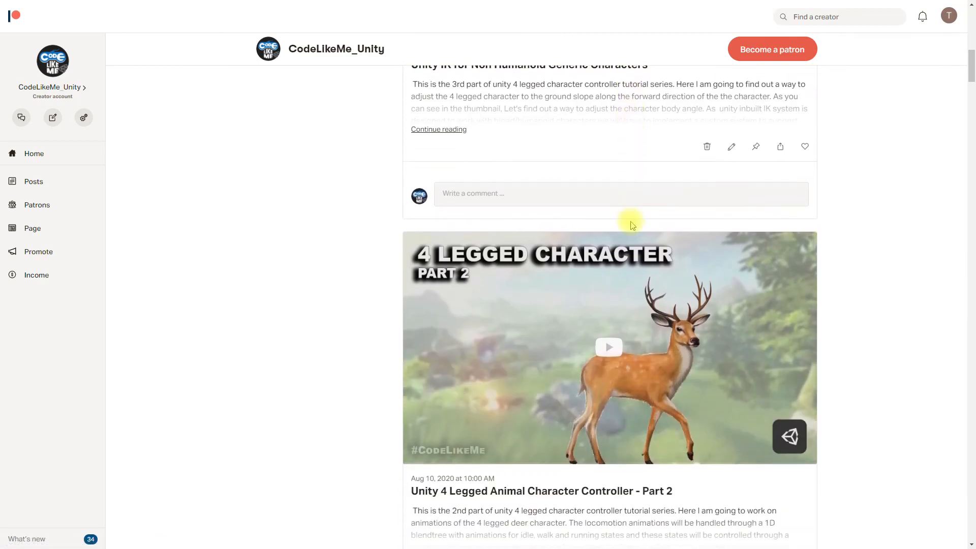
scroll(633, 224, "down", 20)
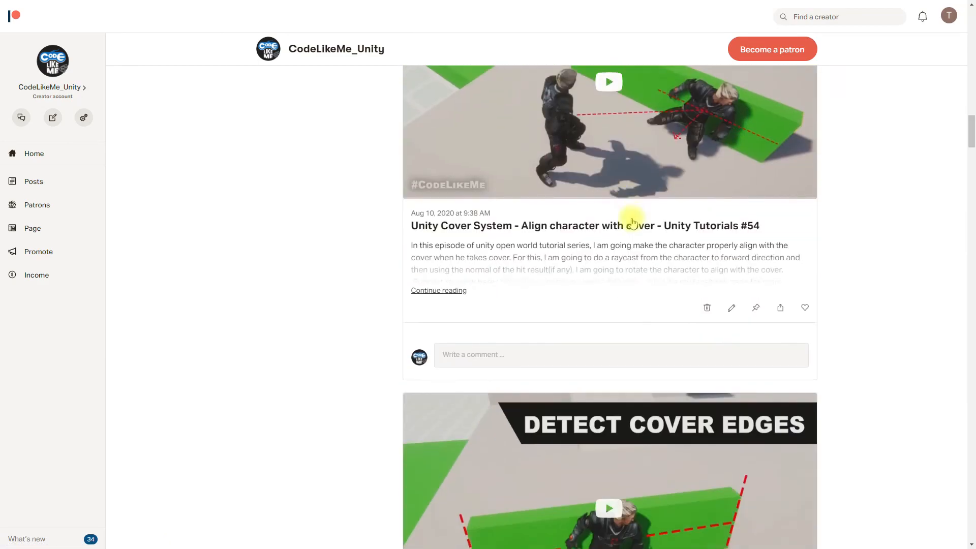
scroll(633, 218, "down", 20)
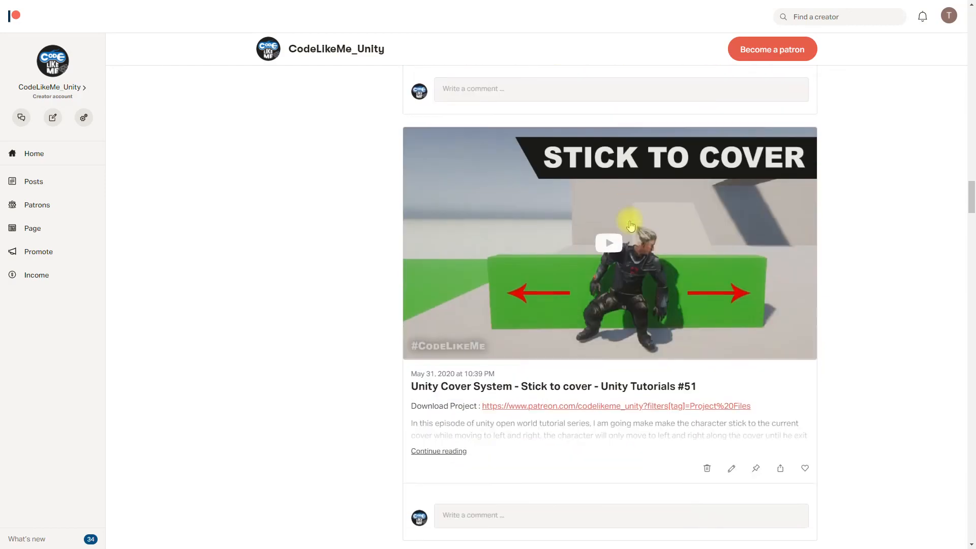
scroll(617, 237, "down", 16)
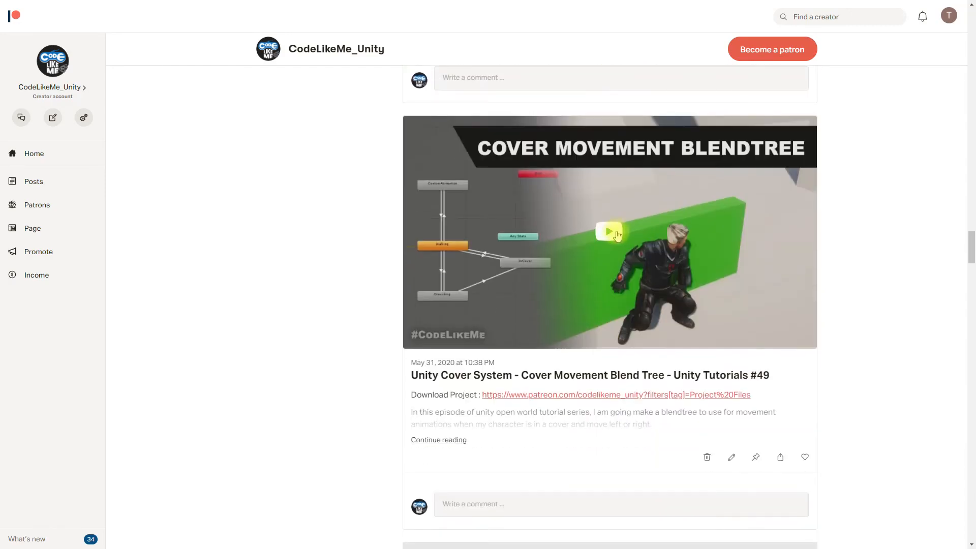
scroll(617, 236, "down", 20)
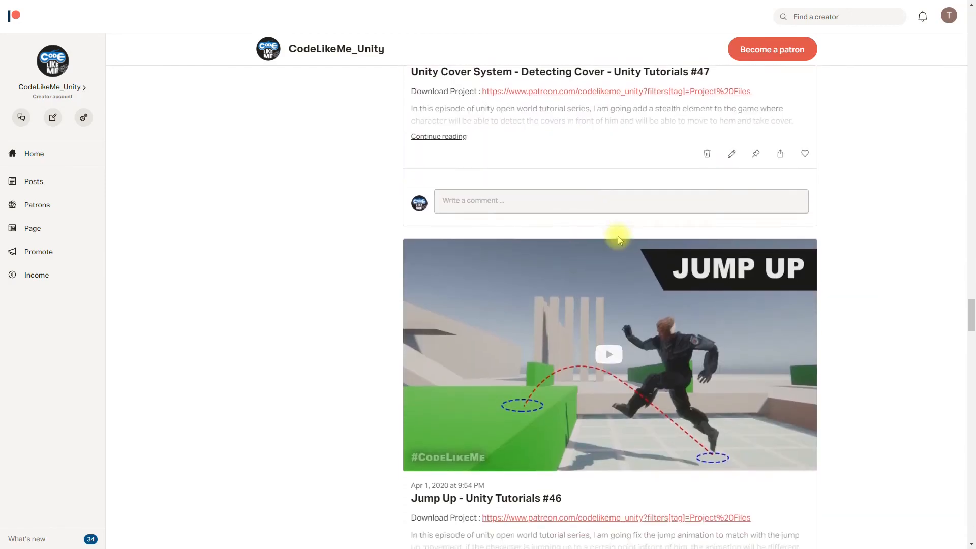
scroll(616, 239, "down", 20)
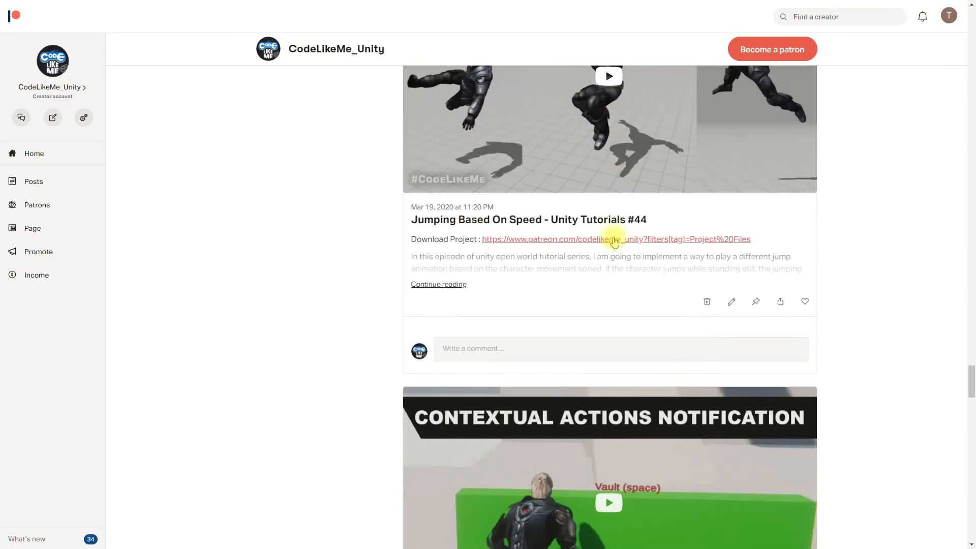
scroll(612, 240, "down", 20)
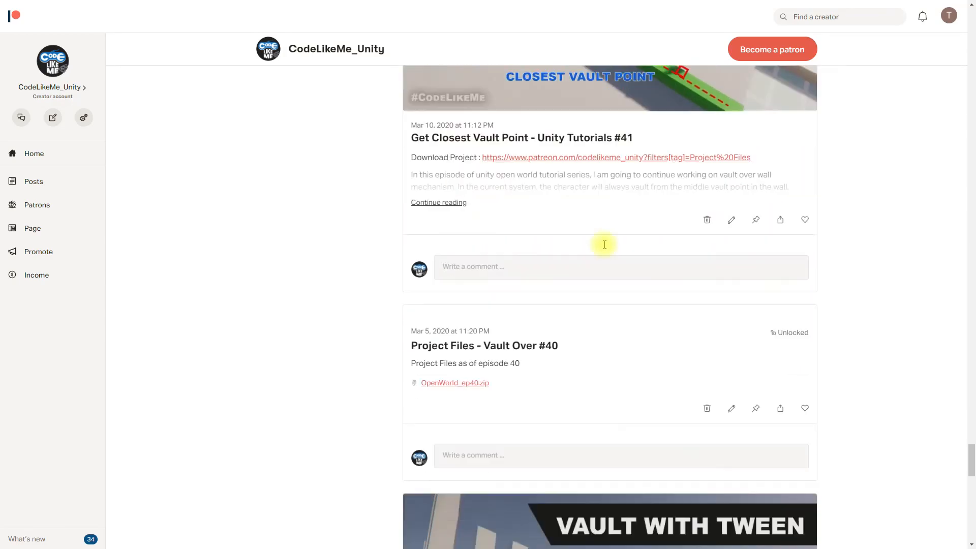
scroll(620, 252, "up", 3)
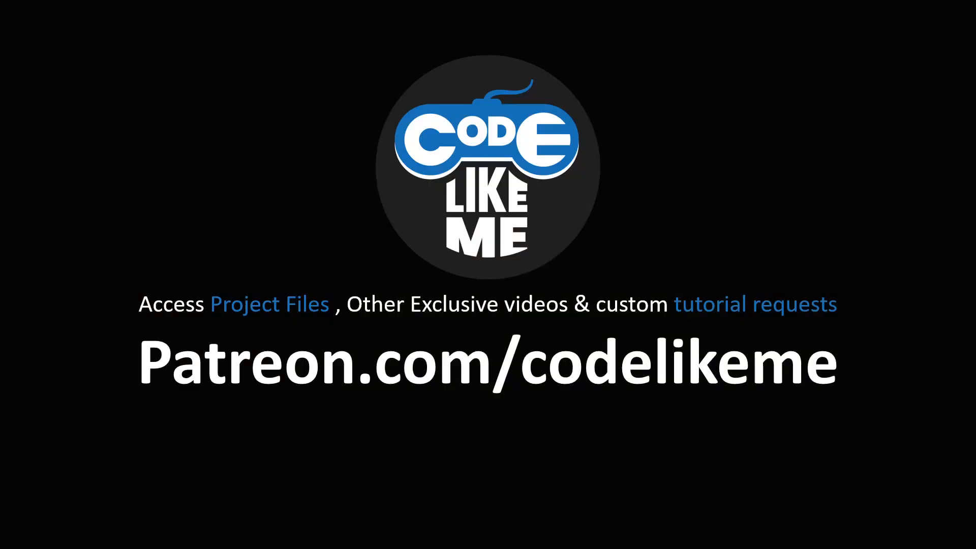